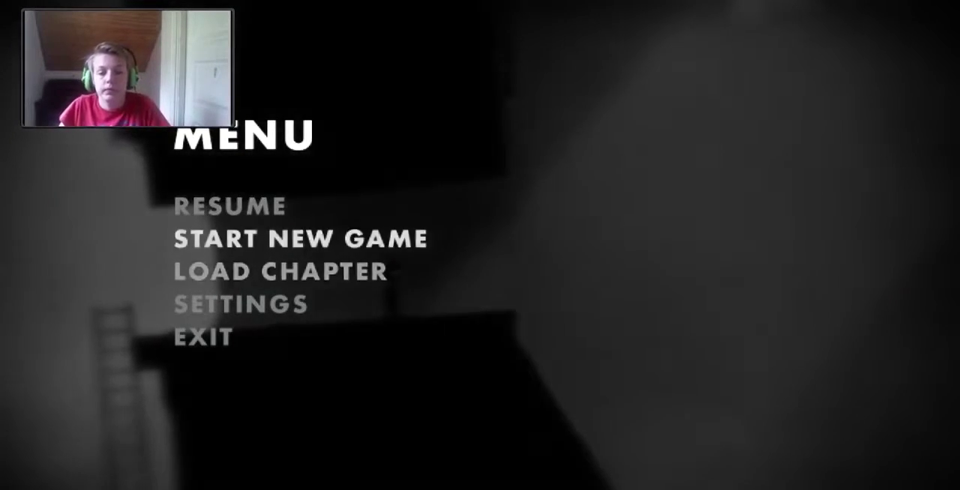
pyautogui.press('Return')
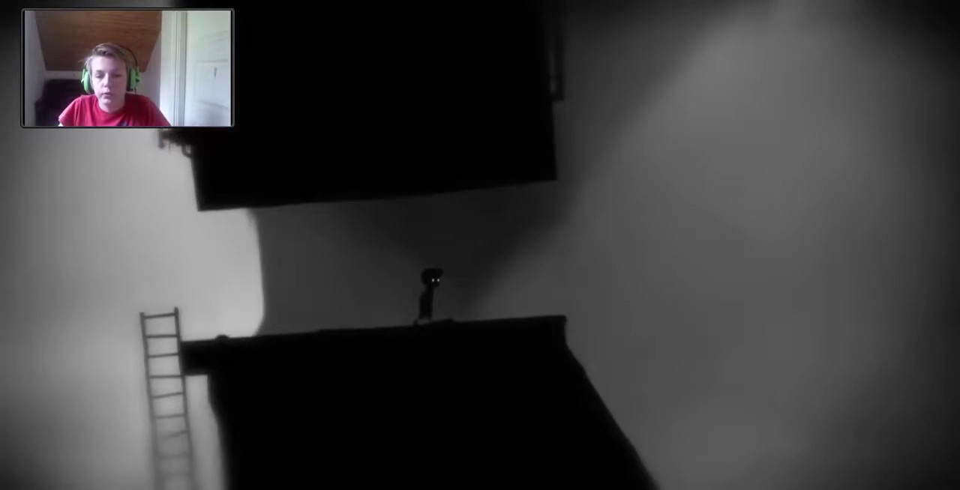
pyautogui.press('Right')
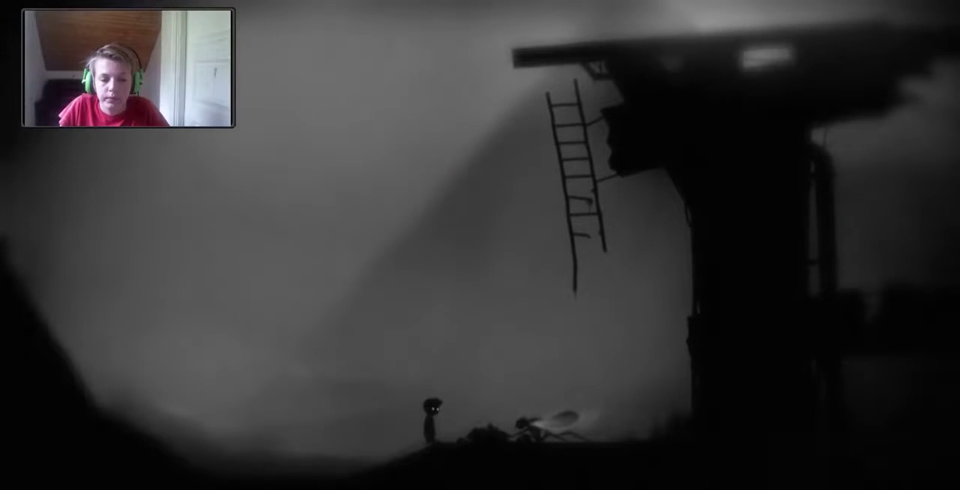
pyautogui.press('ctrl')
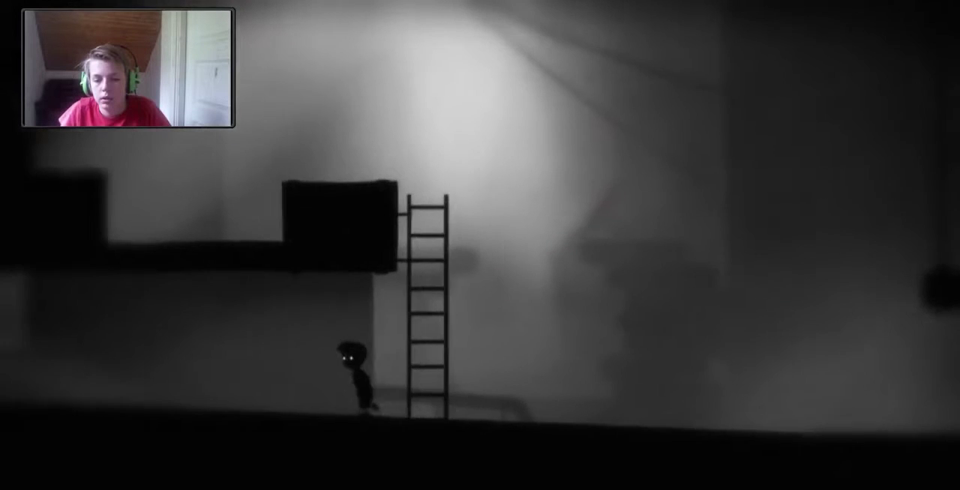
pyautogui.press('Left')
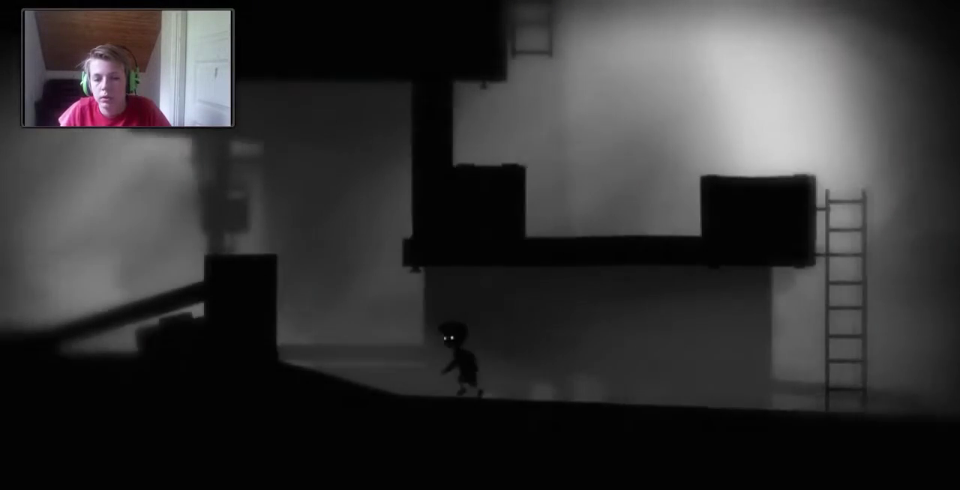
pyautogui.press('Left')
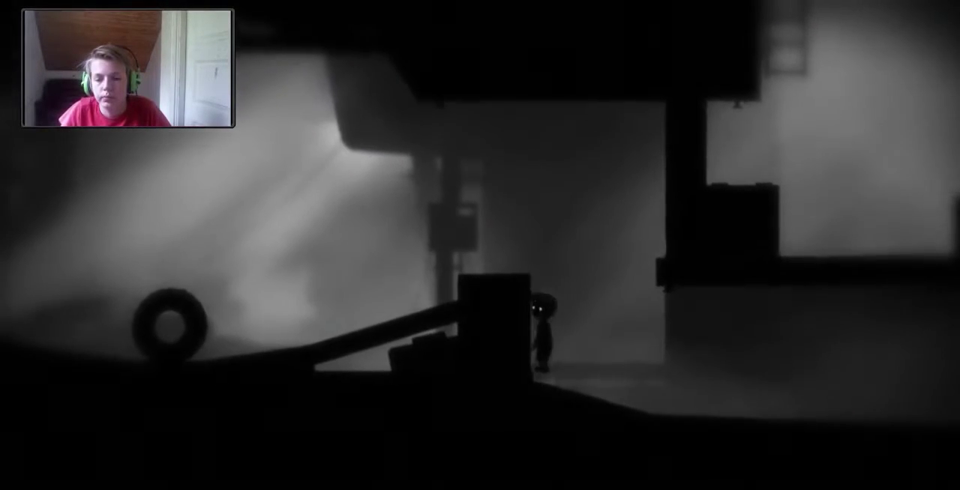
pyautogui.press('Up')
pyautogui.press('Up')
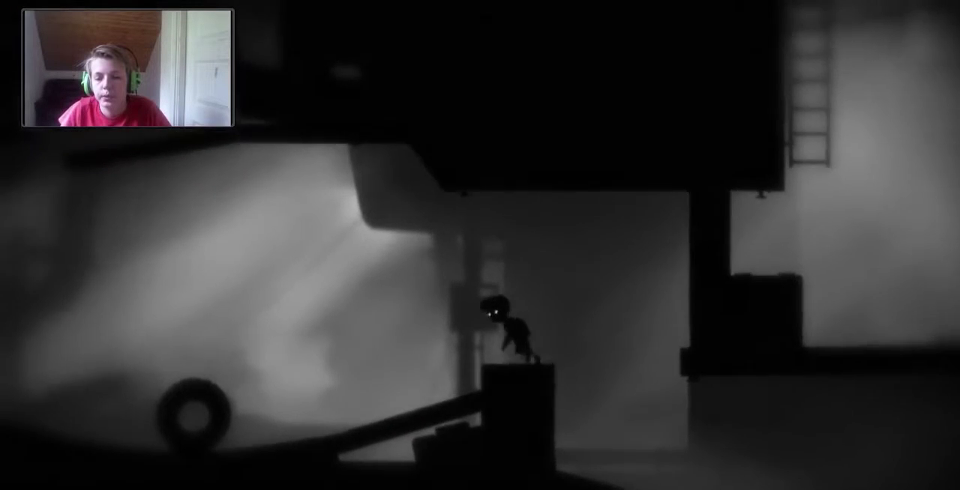
pyautogui.press('Left')
pyautogui.press('Up')
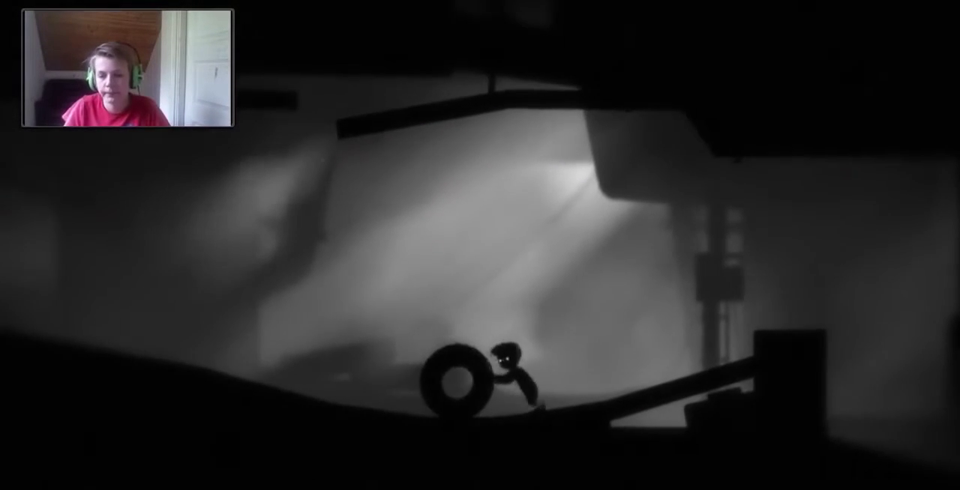
pyautogui.press('Right')
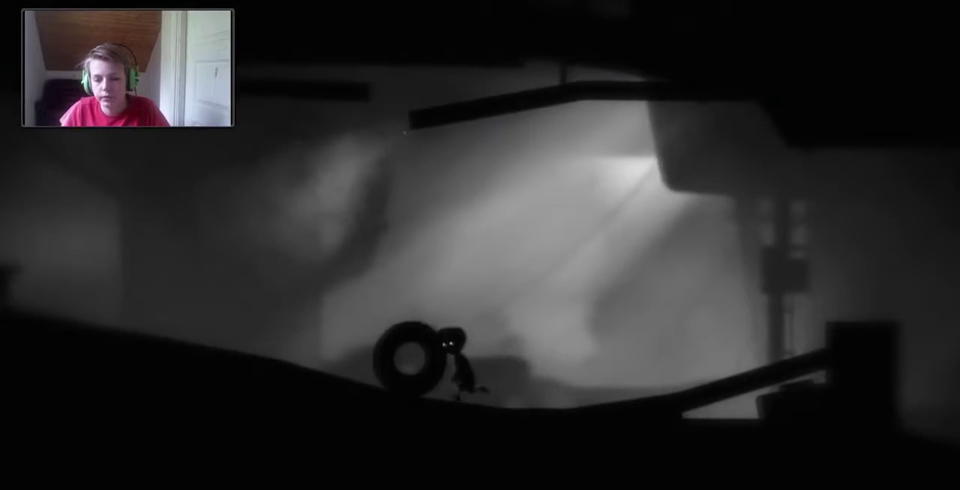
pyautogui.hotkey('ctrl', 'Left')
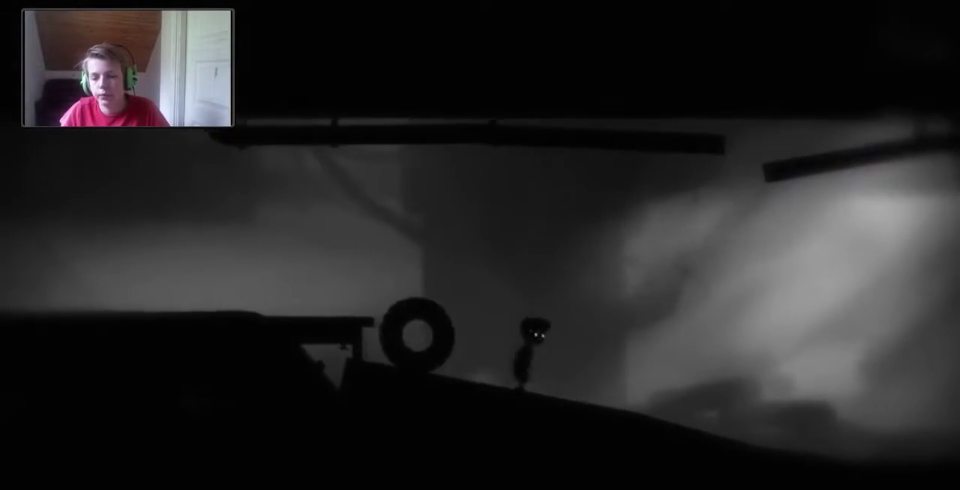
pyautogui.press('Right')
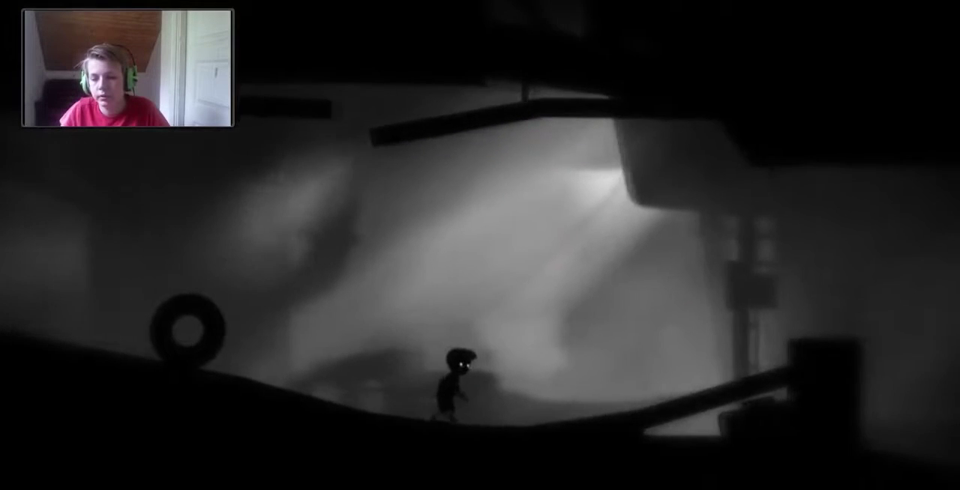
pyautogui.press('Right')
pyautogui.press('Up')
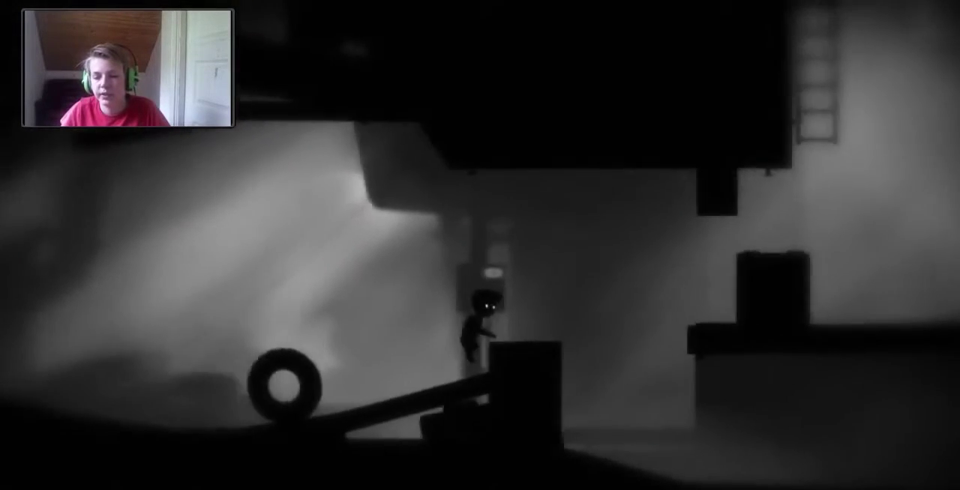
pyautogui.press('Right')
pyautogui.press('Up')
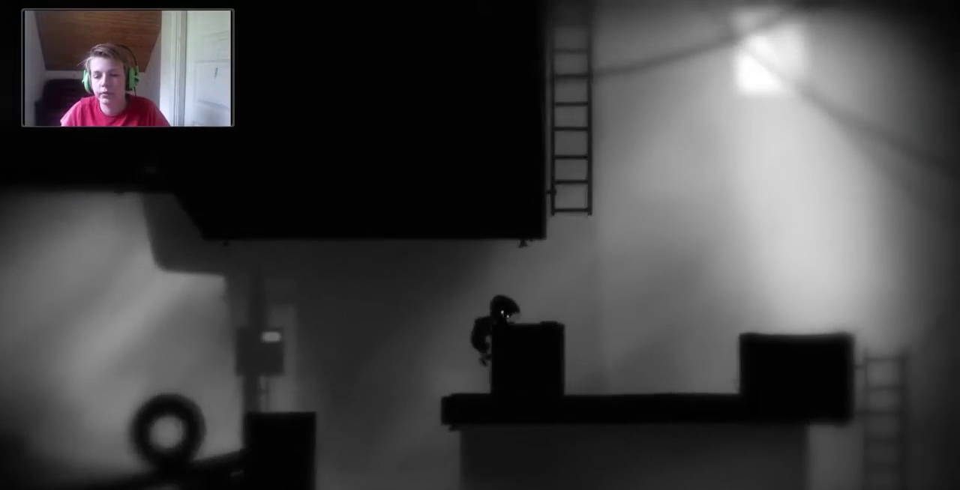
pyautogui.press('Up')
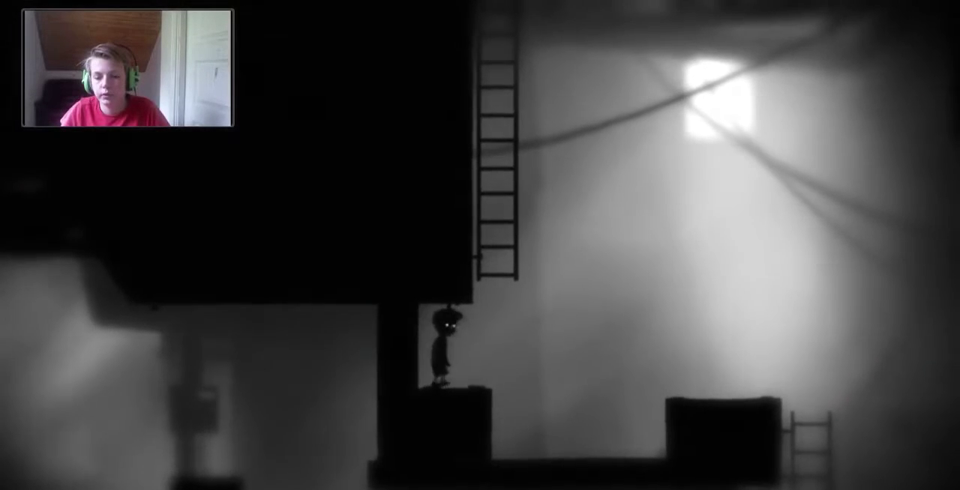
pyautogui.press('Right')
pyautogui.press('Left')
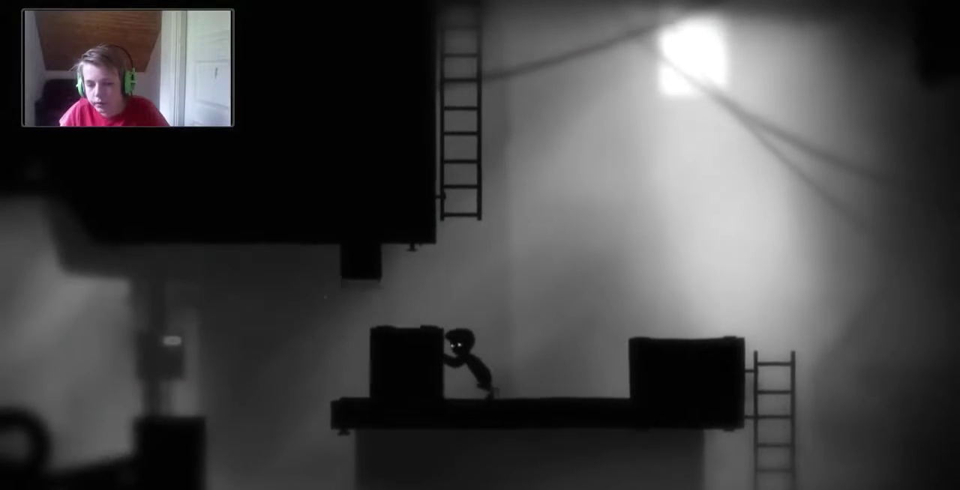
pyautogui.press('Left')
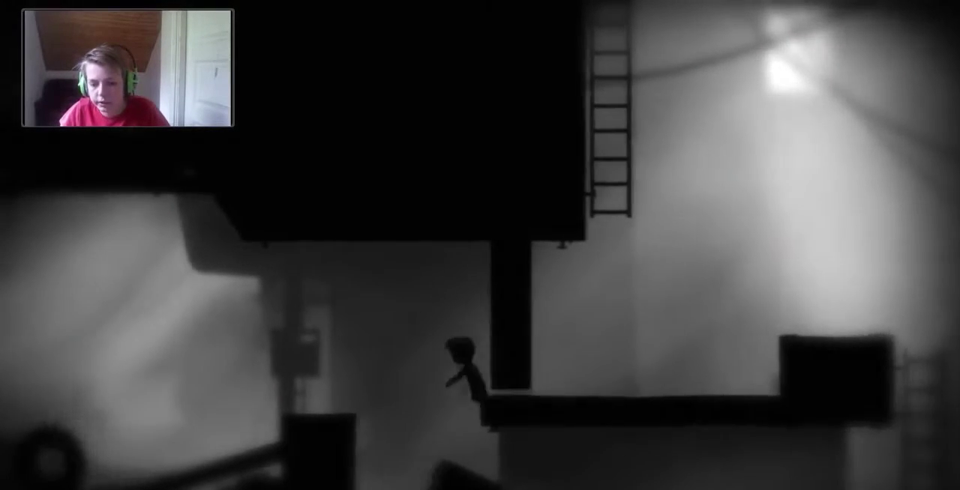
pyautogui.press('Left')
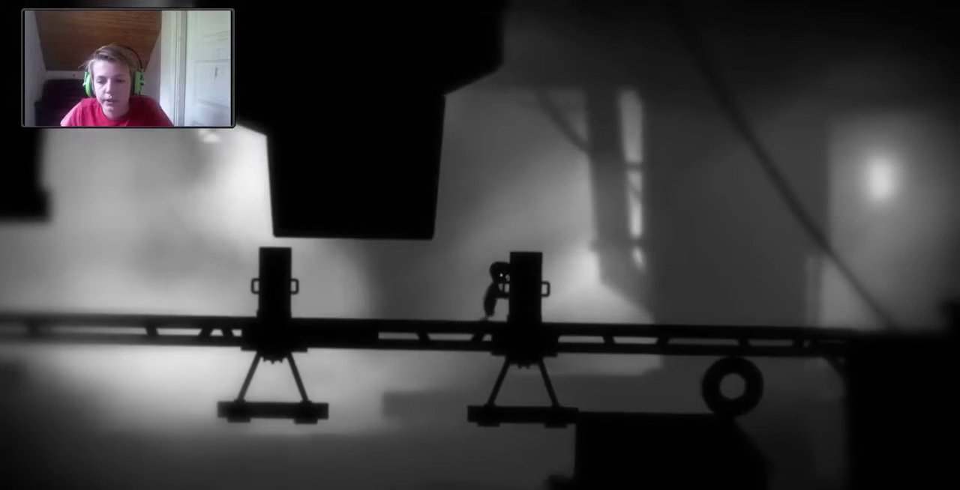
pyautogui.press('Up')
pyautogui.press('Right')
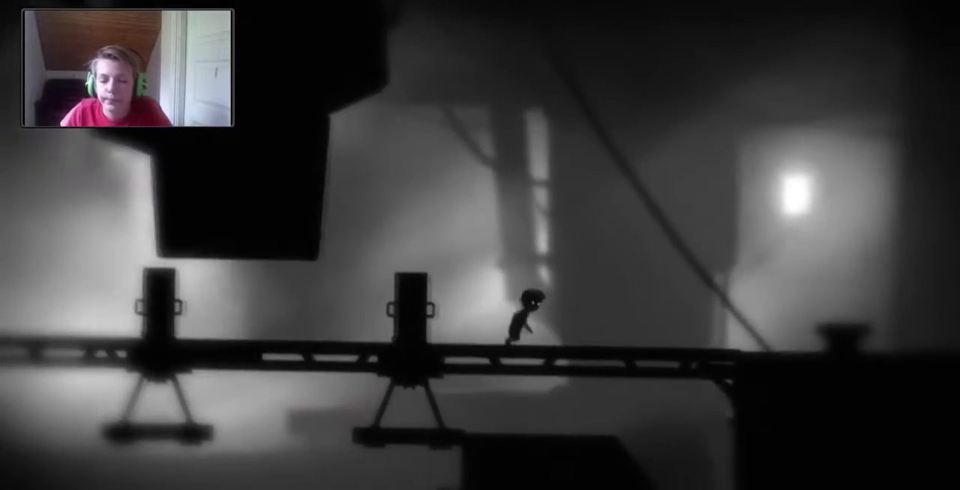
pyautogui.press('Right')
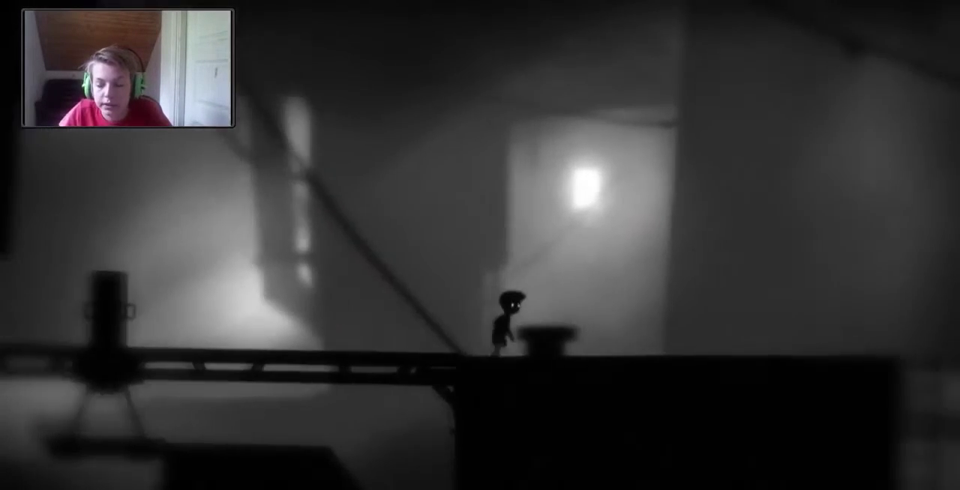
pyautogui.press('Right')
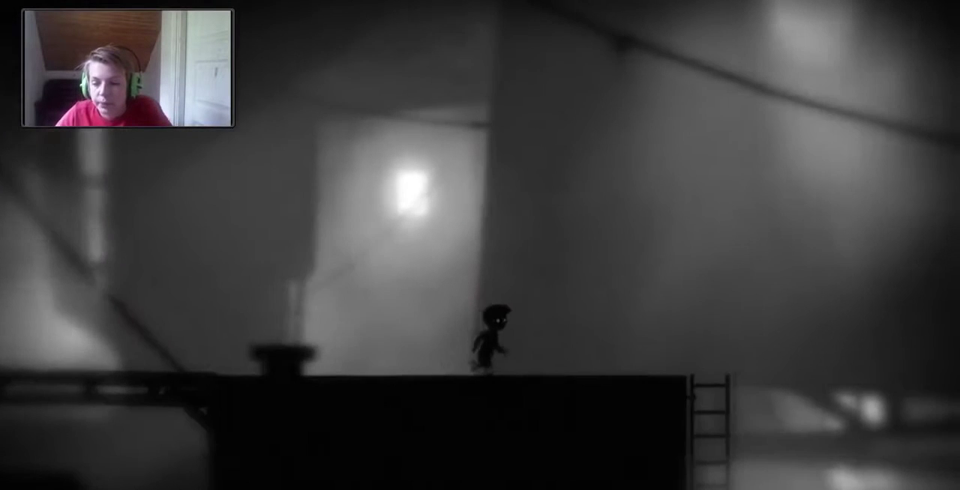
pyautogui.press('Up')
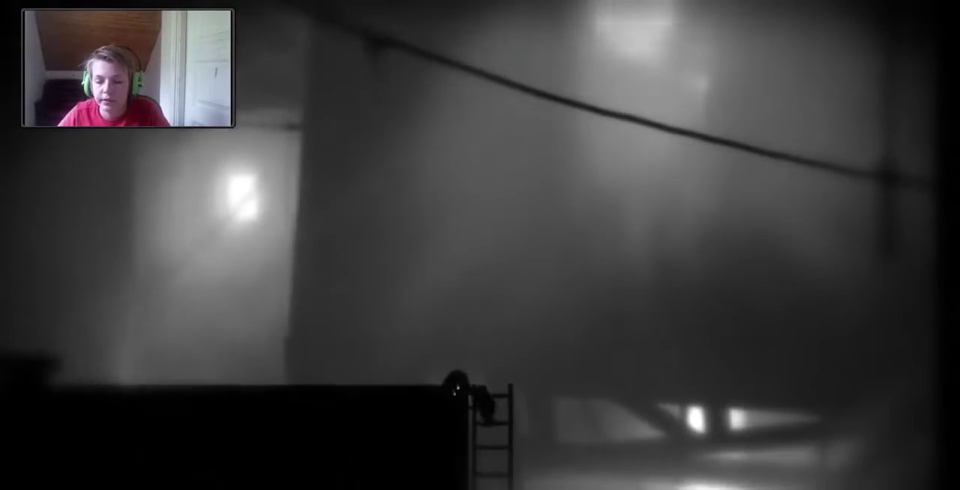
pyautogui.press('Down')
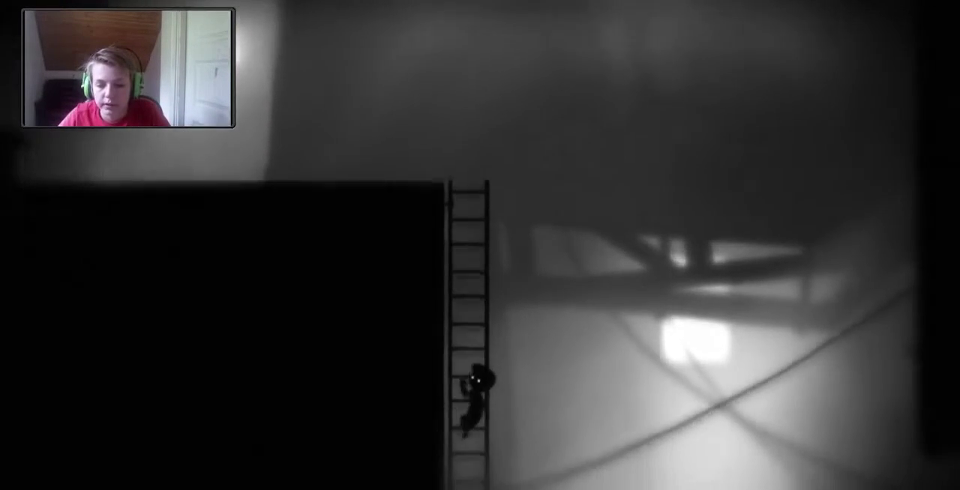
pyautogui.press('Down')
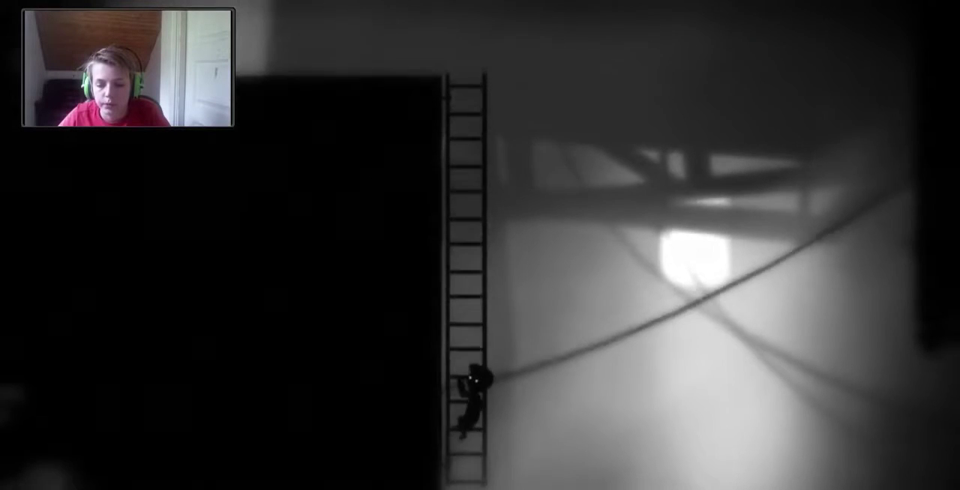
pyautogui.press('Down')
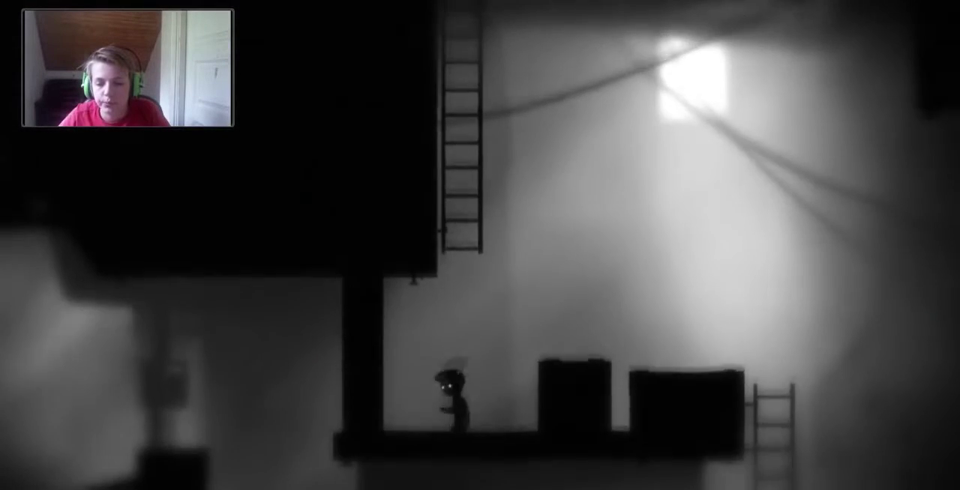
pyautogui.press('Right')
pyautogui.press('Left')
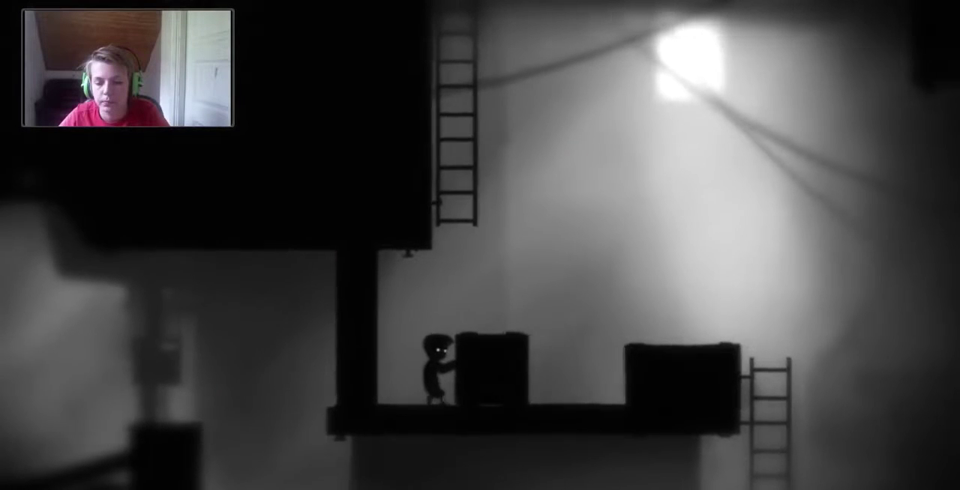
pyautogui.press('Up')
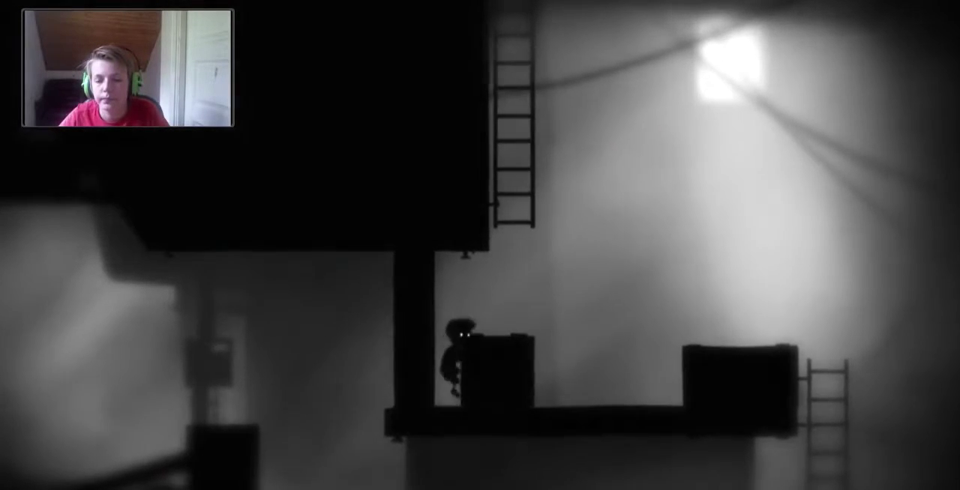
pyautogui.press('Up')
pyautogui.press('Right')
pyautogui.press('Up')
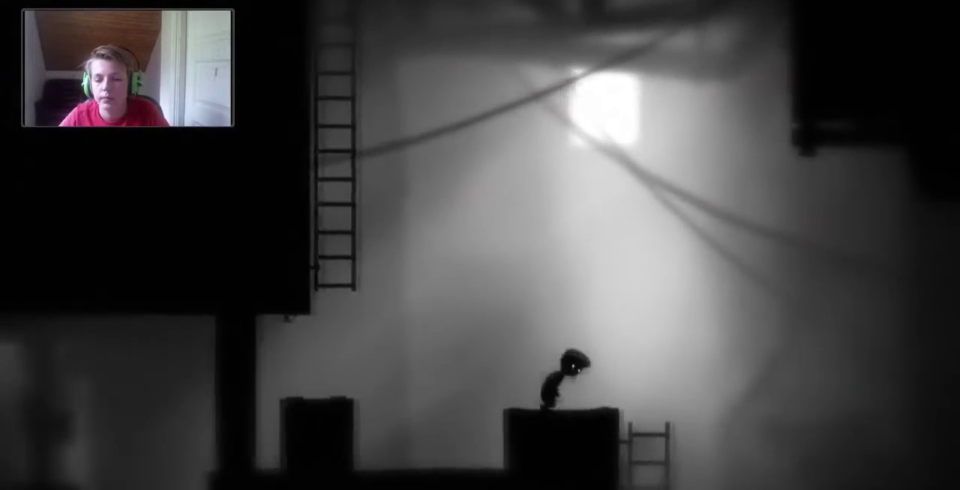
pyautogui.press('Right')
pyautogui.press('Down')
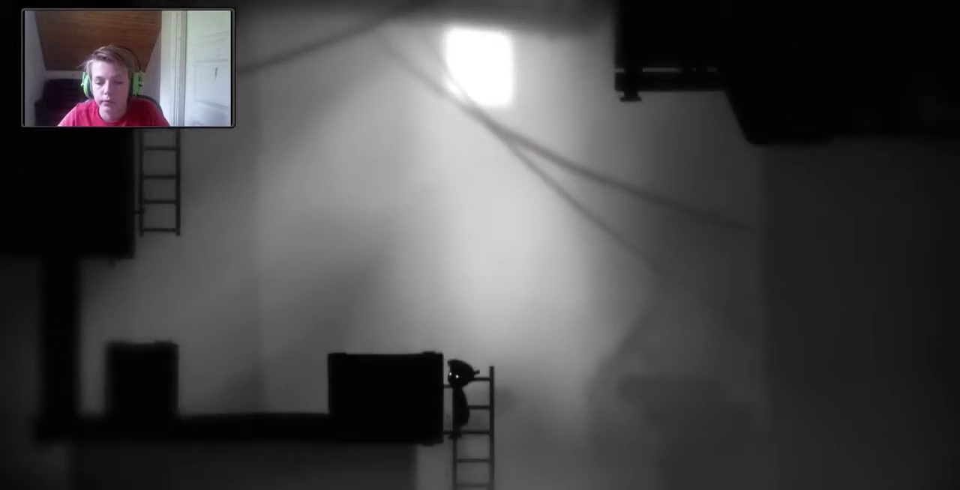
pyautogui.press('Down')
pyautogui.press('Left')
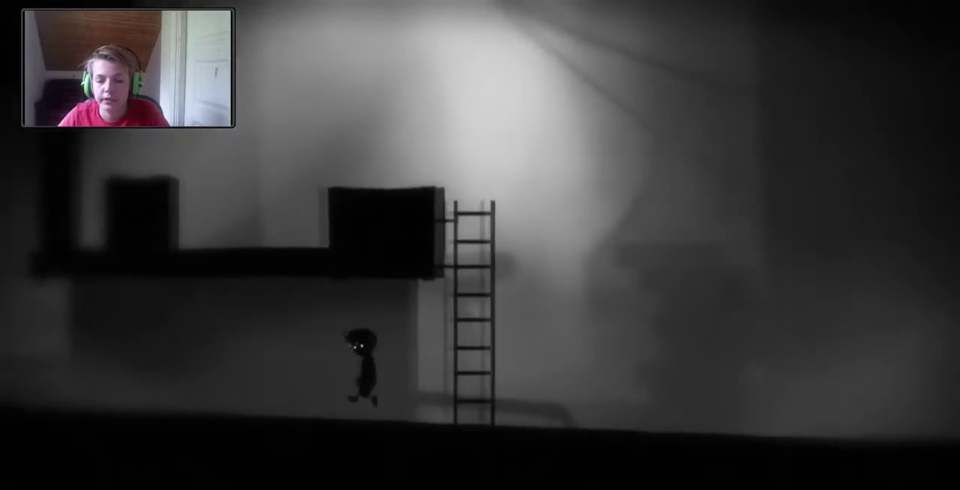
pyautogui.press('Left')
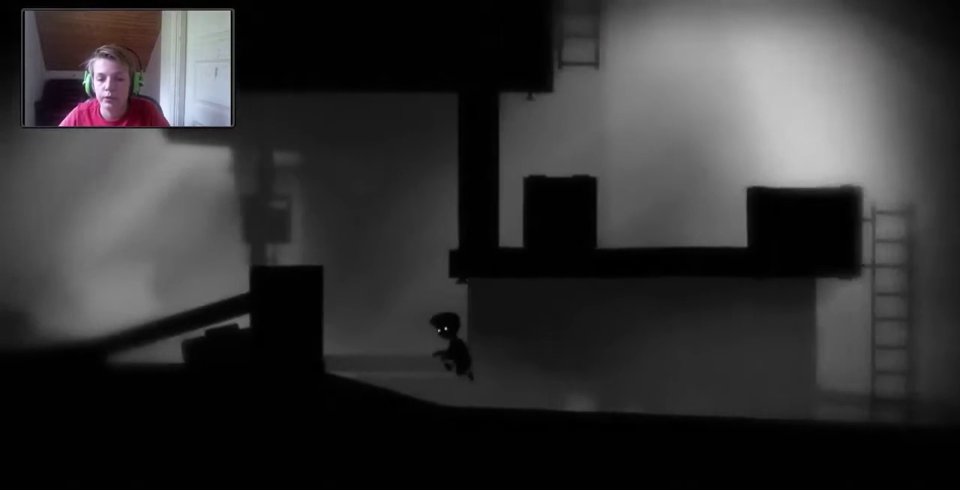
pyautogui.press('Left')
pyautogui.press('Left')
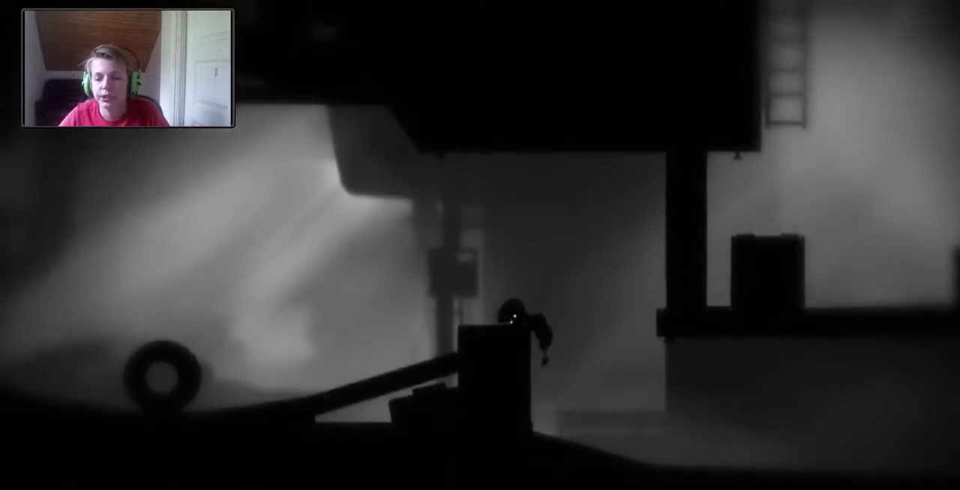
pyautogui.press('Left')
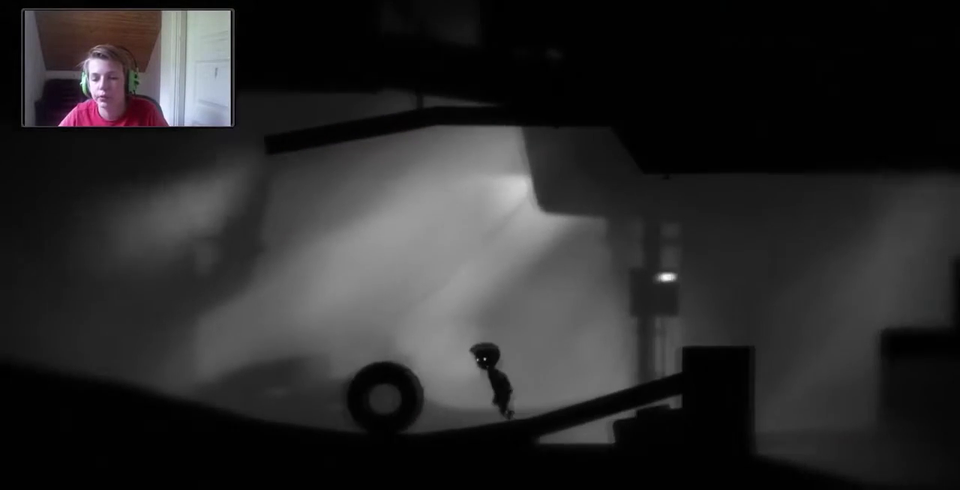
pyautogui.press('Up')
pyautogui.press('Left')
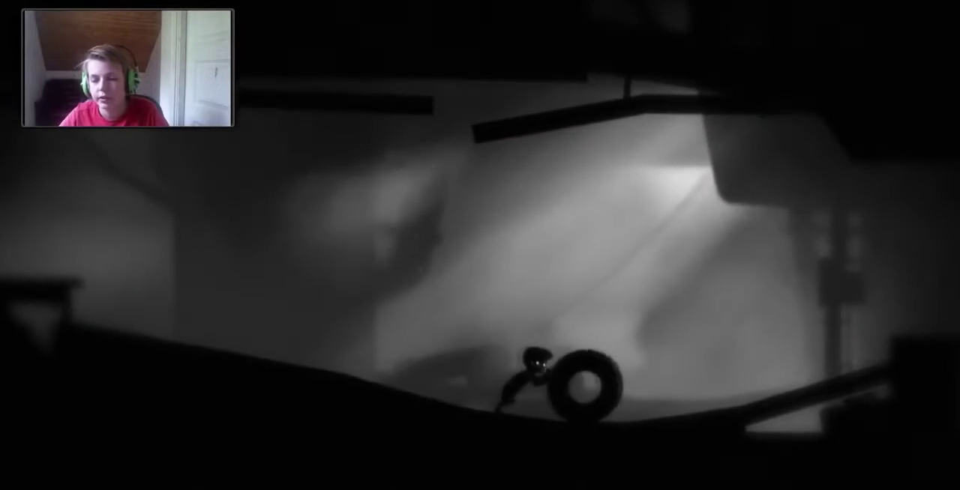
pyautogui.press('Right')
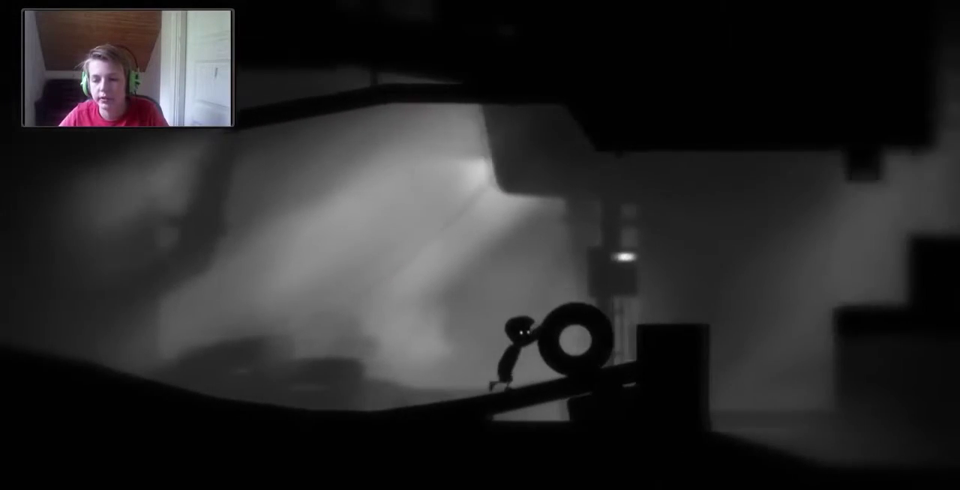
pyautogui.press('Up')
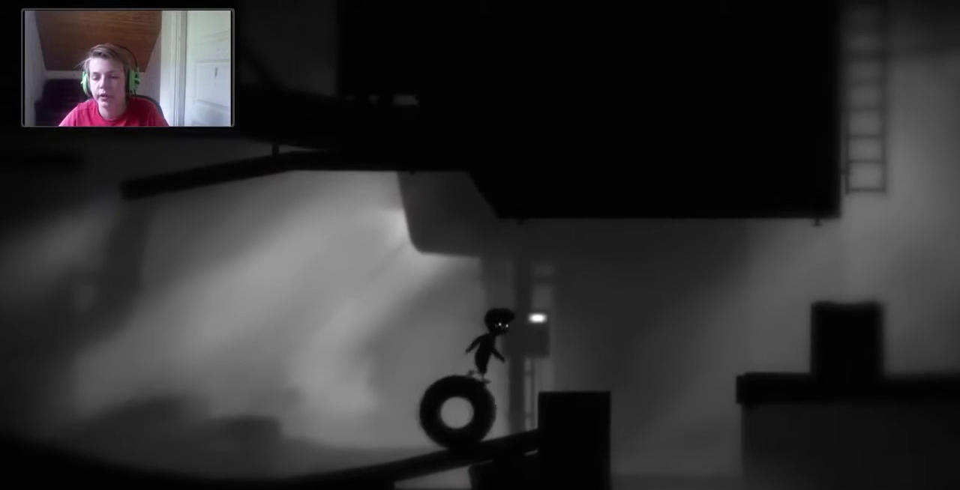
pyautogui.press('Right')
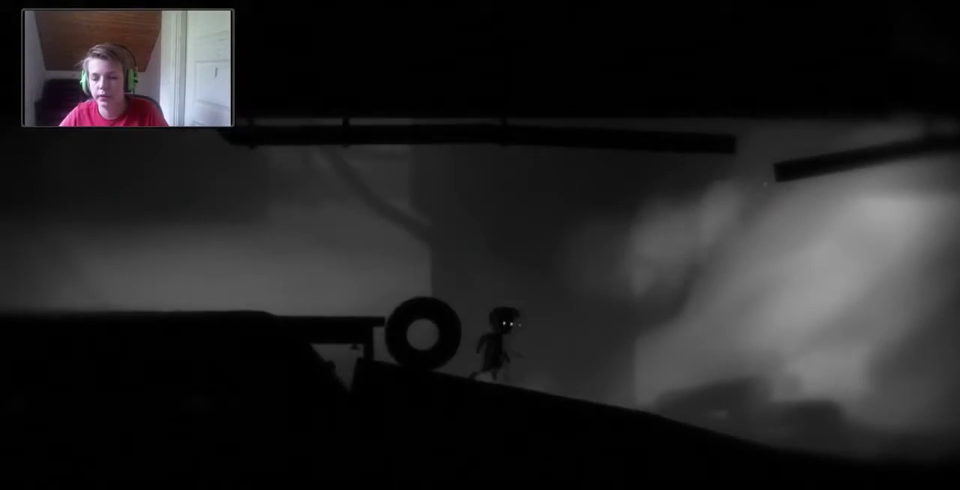
pyautogui.press('Right')
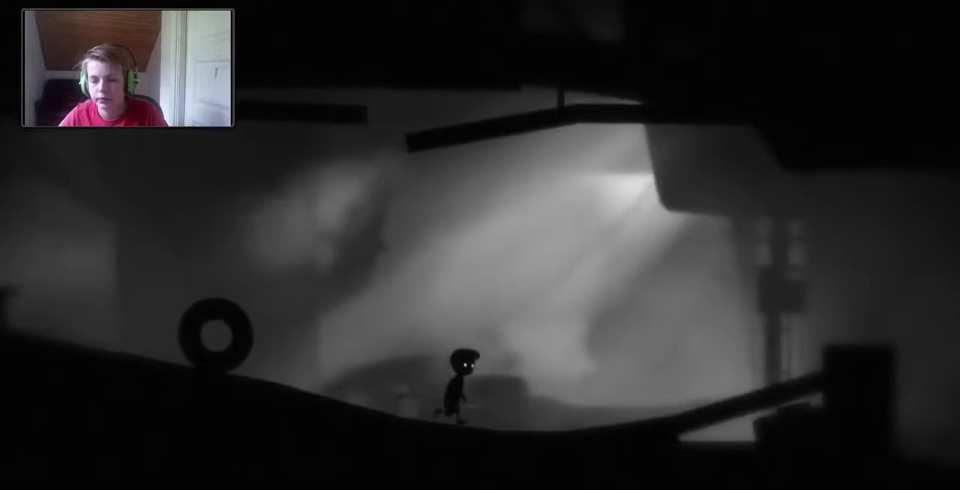
pyautogui.press('Right')
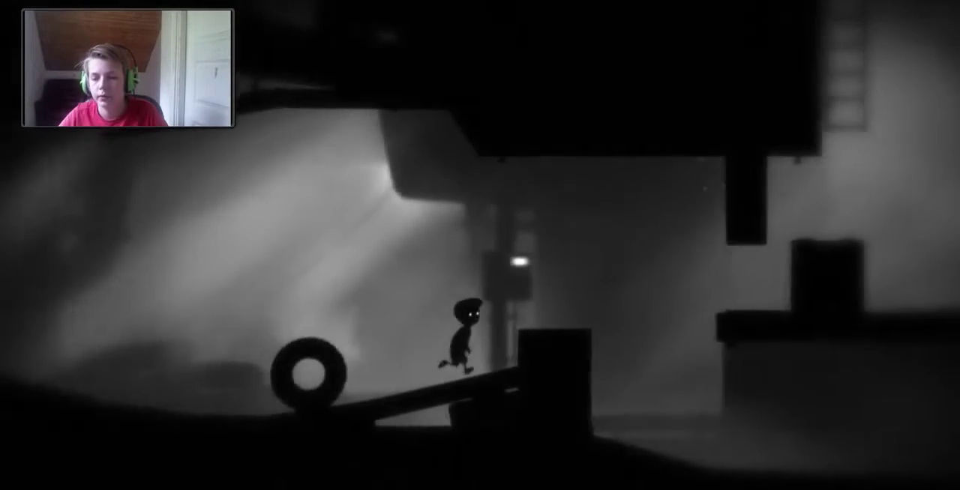
pyautogui.press('Up')
pyautogui.press('Right')
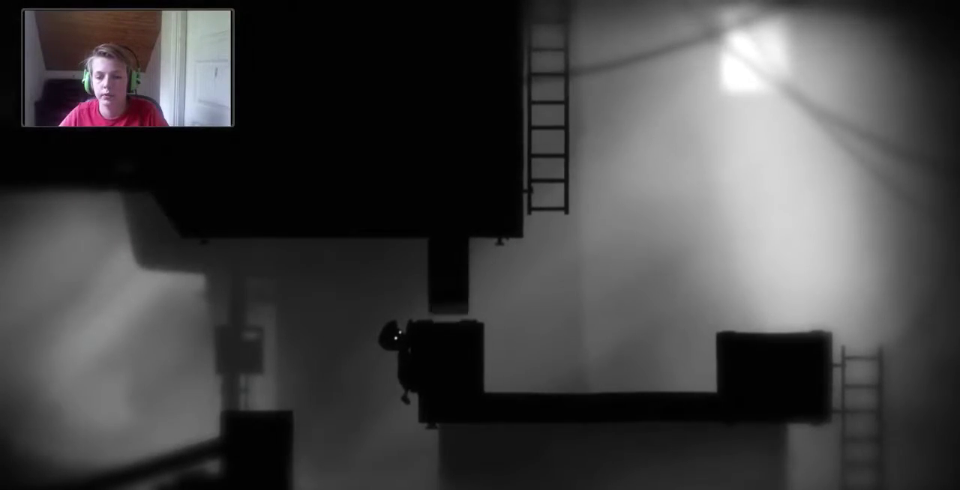
pyautogui.press('Up')
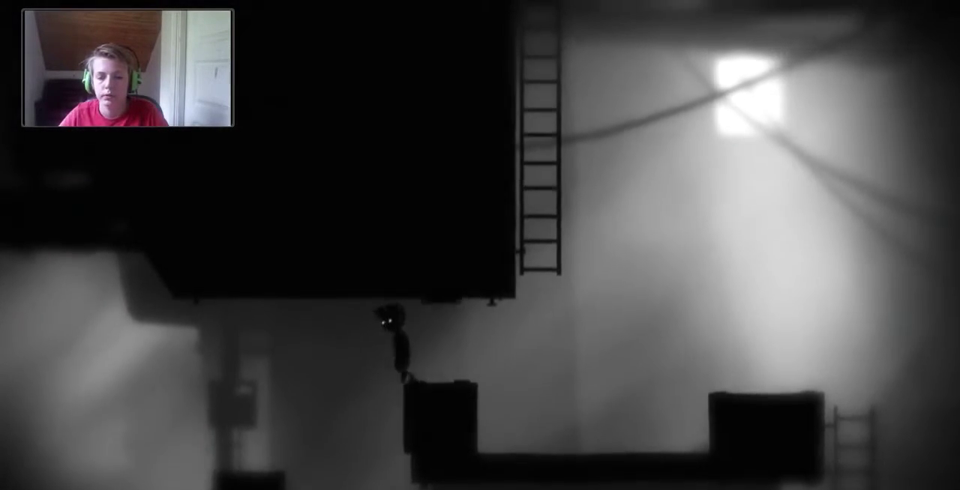
pyautogui.press('Left')
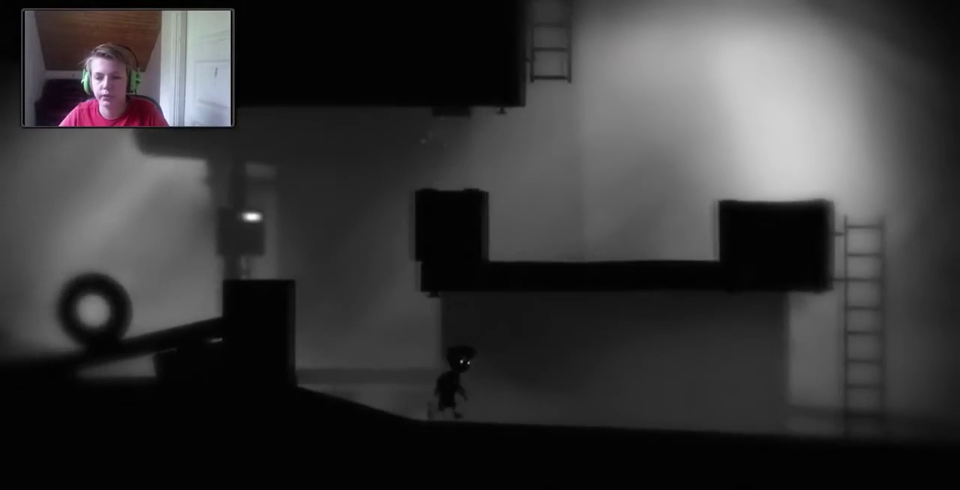
pyautogui.press('Right')
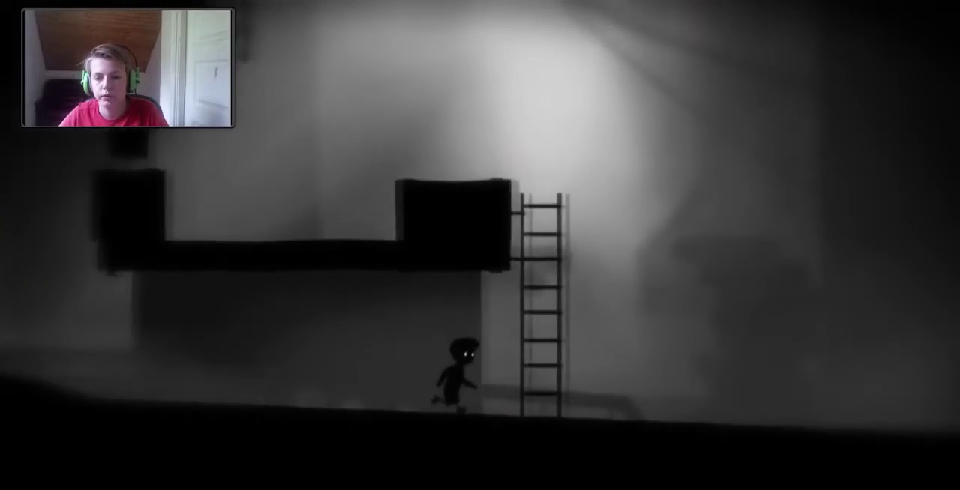
pyautogui.press('Up')
pyautogui.press('Up')
pyautogui.press('Left')
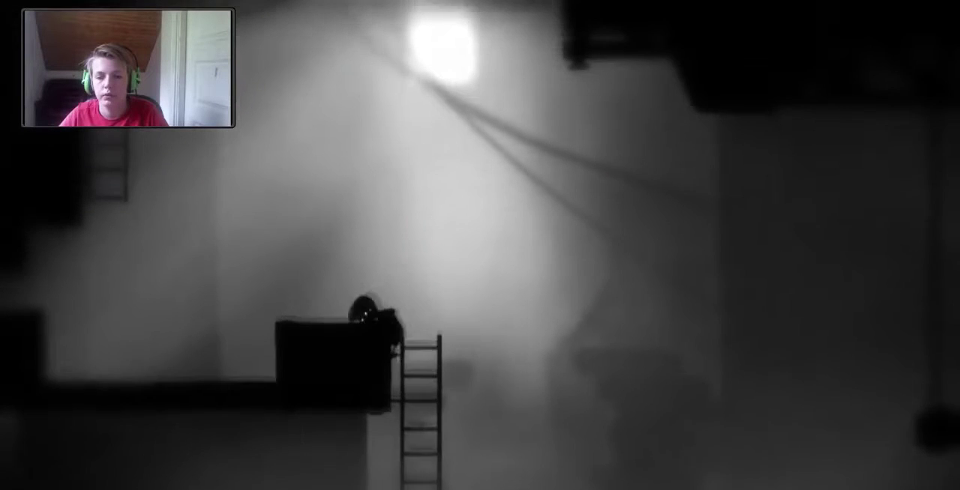
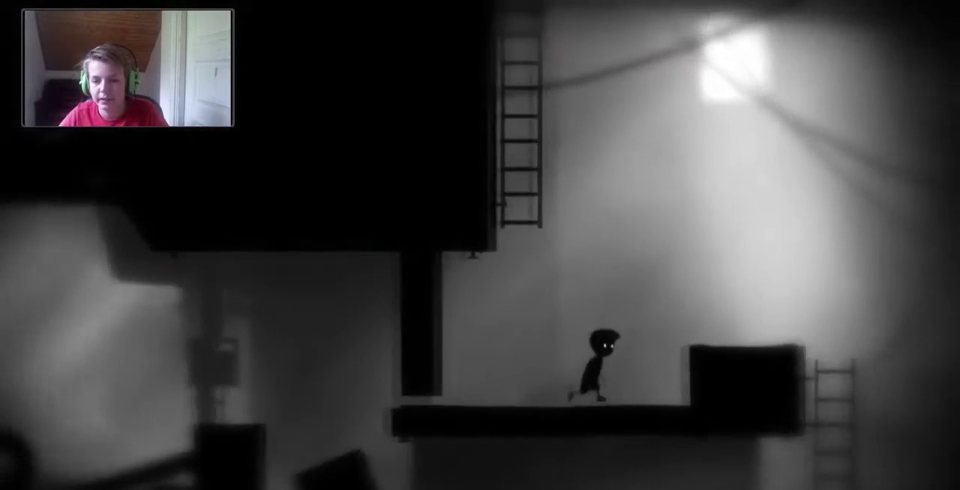
pyautogui.press('Up')
pyautogui.press('Right')
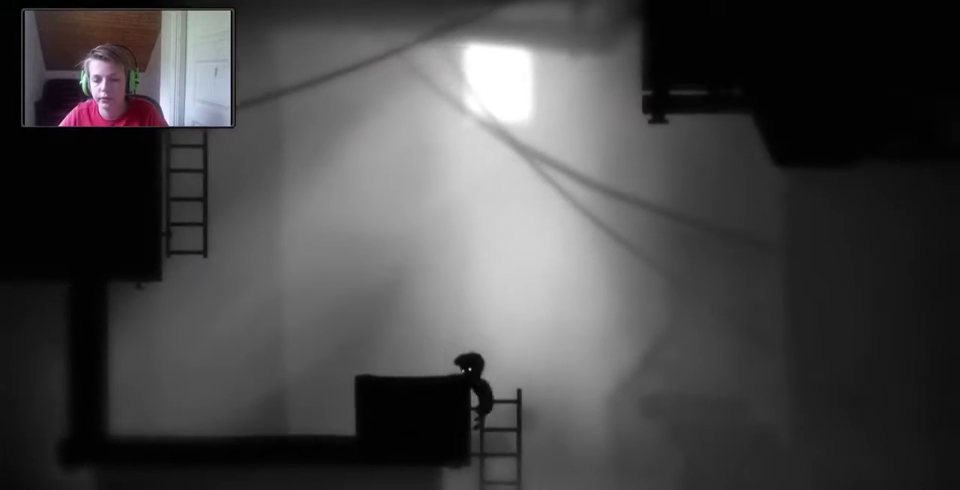
pyautogui.press('Down')
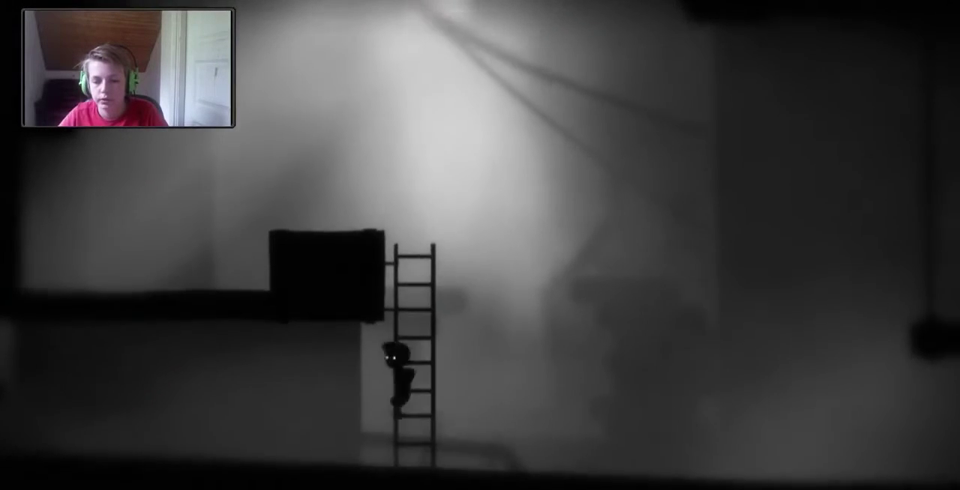
pyautogui.press('Left')
pyautogui.press('Left')
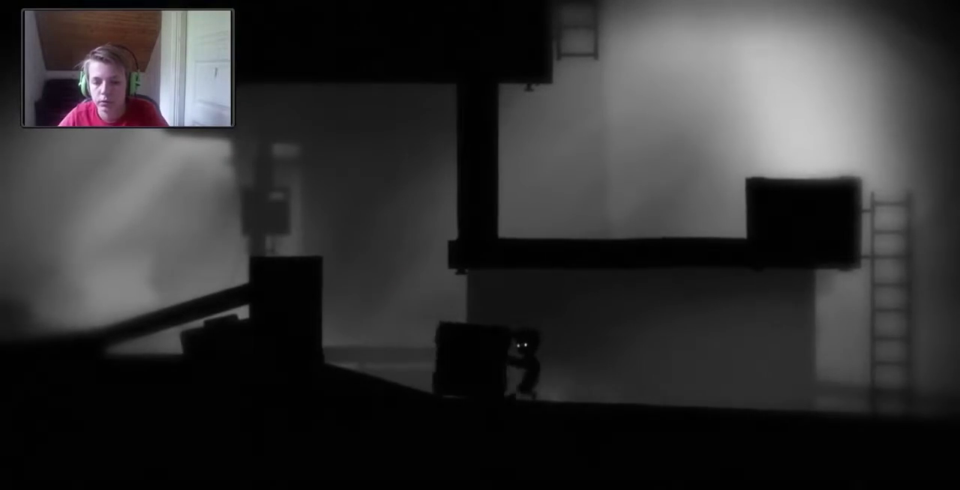
pyautogui.hotkey('ctrl', 'Right')
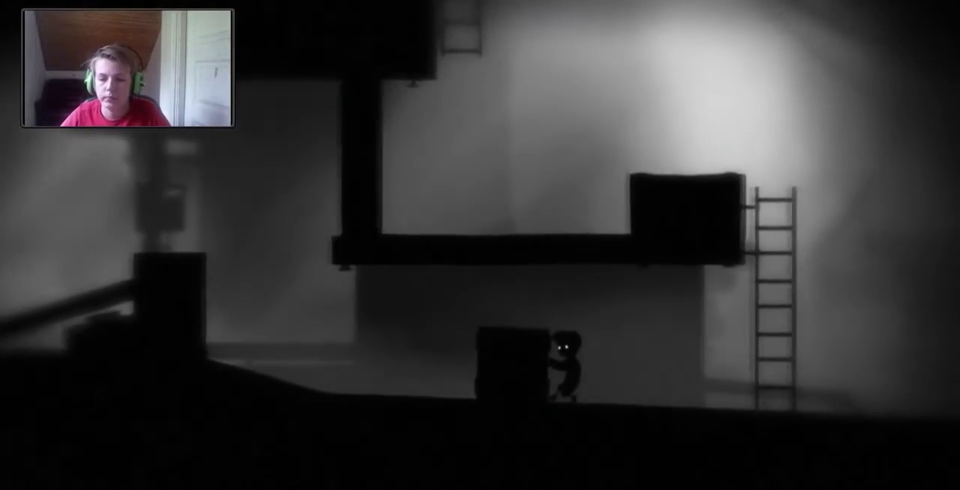
pyautogui.hotkey('ctrl', 'Right')
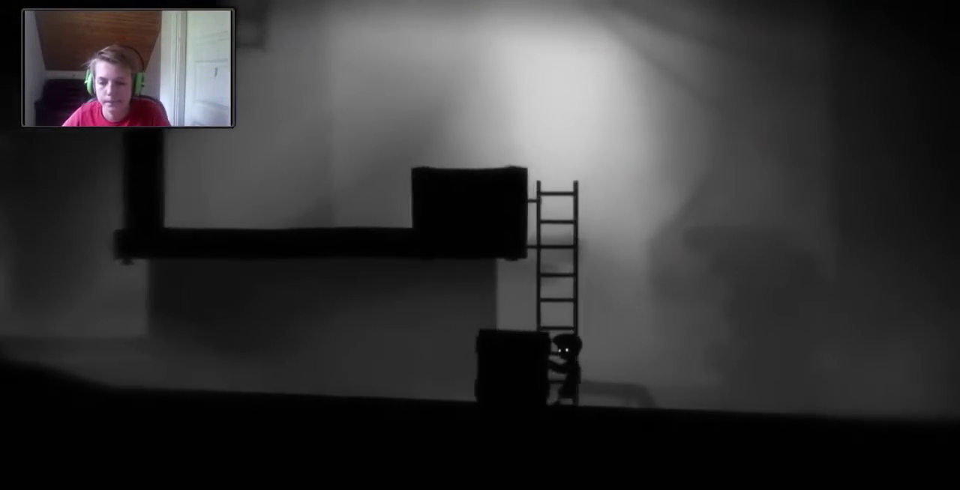
pyautogui.hotkey('ctrl', 'Right')
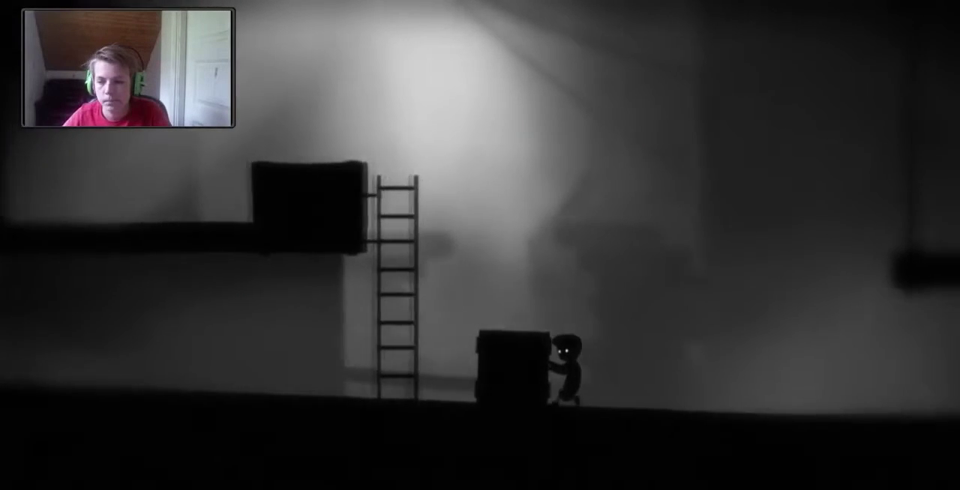
pyautogui.hotkey('ctrl', 'Right')
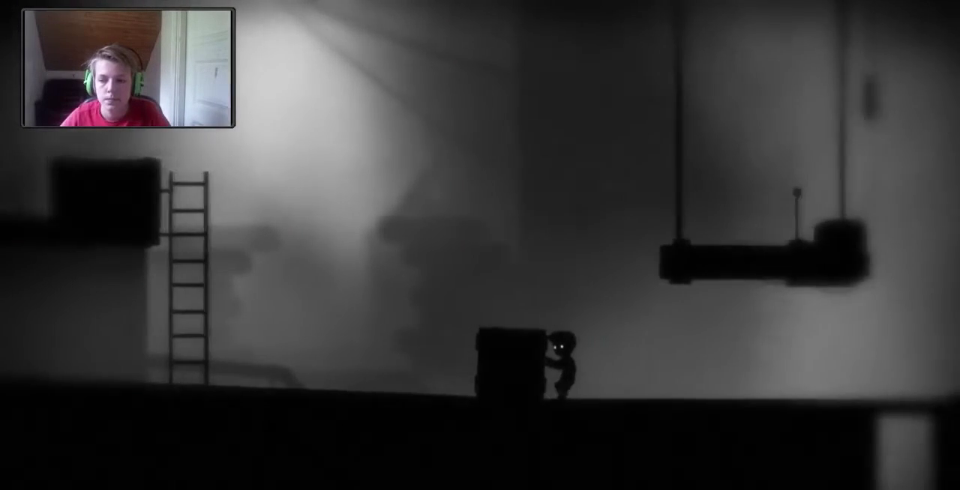
pyautogui.hotkey('ctrl', 'Right')
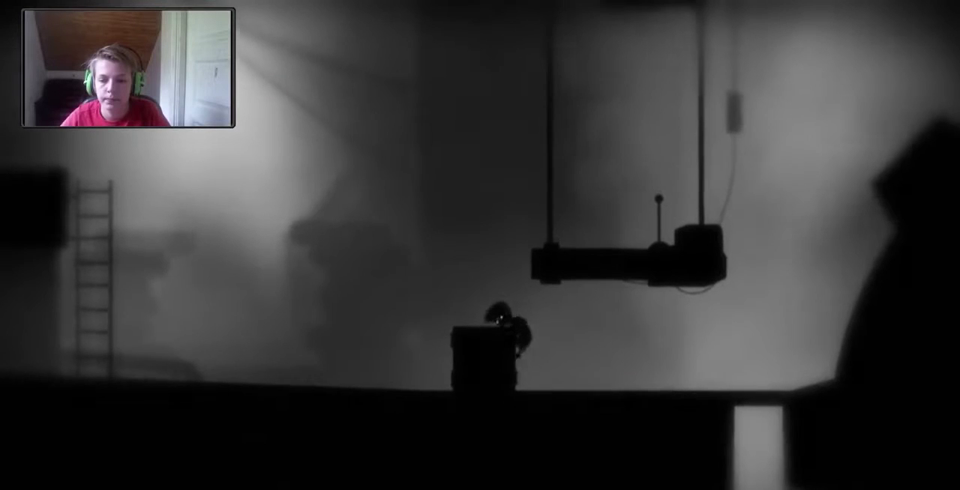
pyautogui.press('Up')
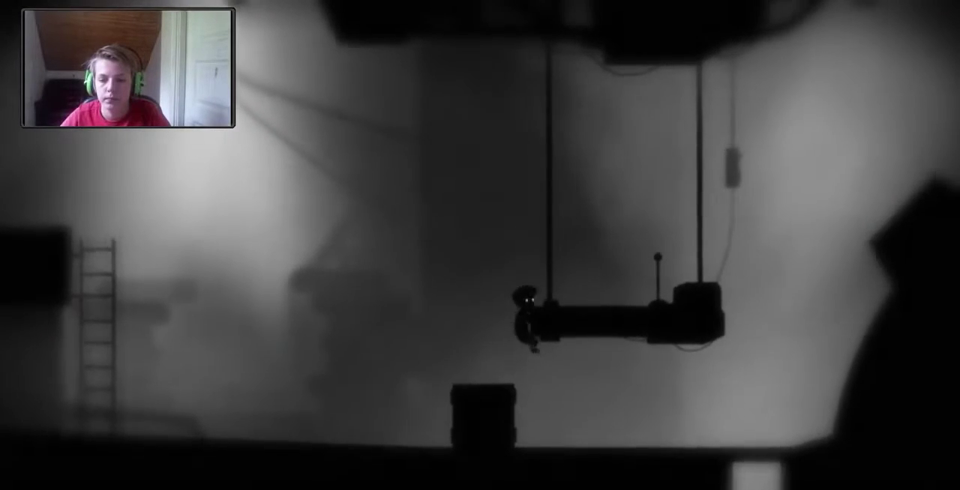
pyautogui.press('Up')
pyautogui.press('Right')
pyautogui.press('Right')
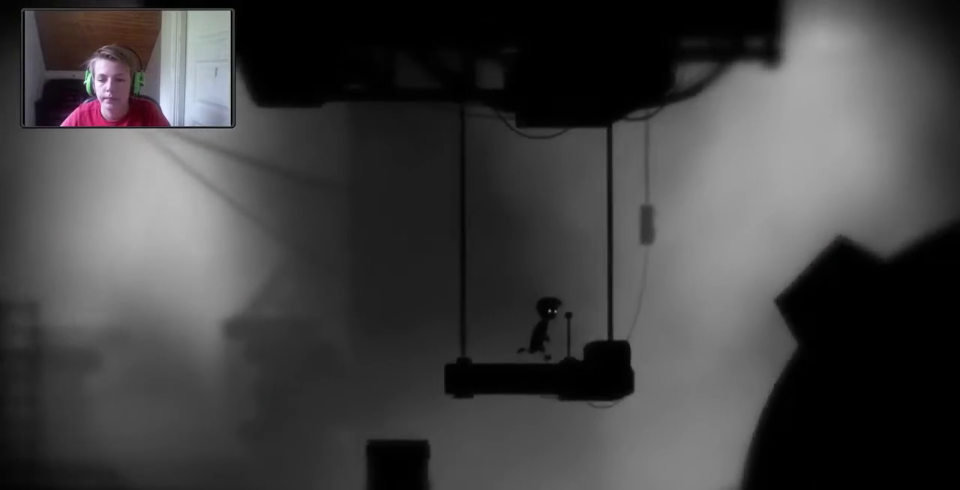
pyautogui.press('ctrl')
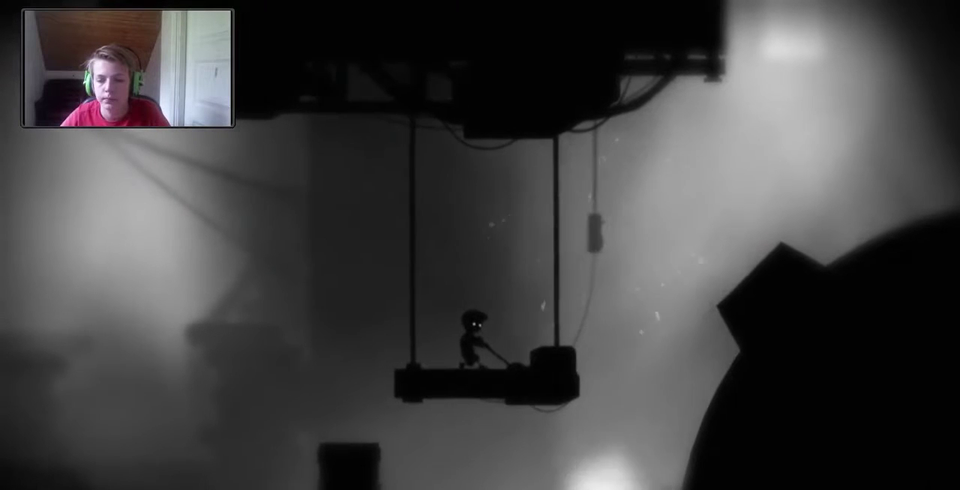
pyautogui.press('Left')
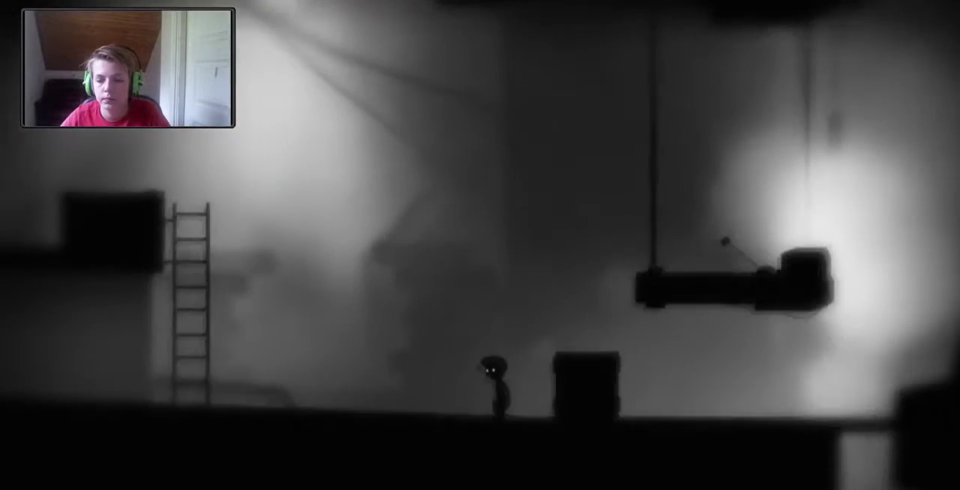
pyautogui.press('Right')
pyautogui.press('Right')
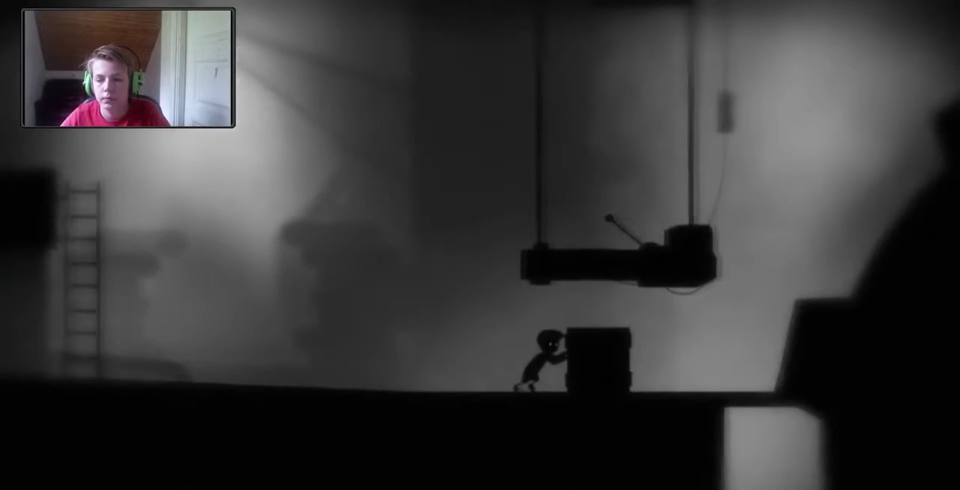
pyautogui.press('Right')
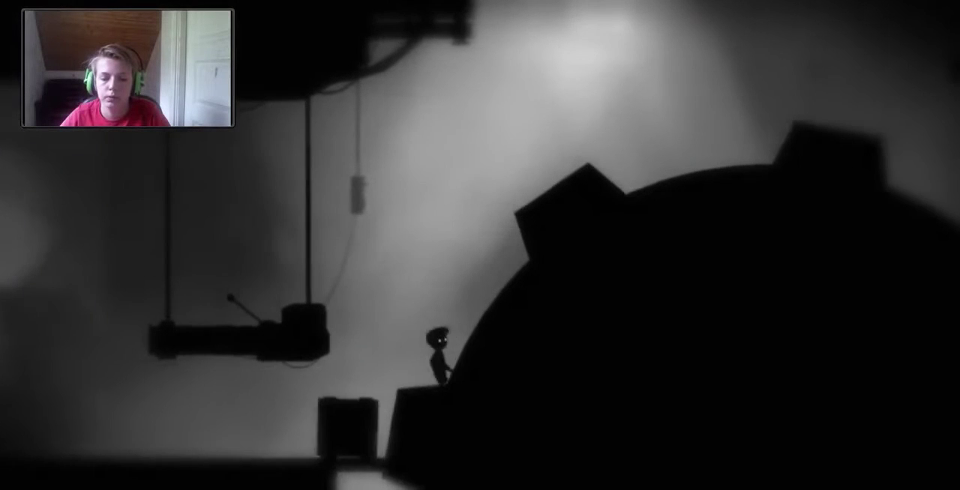
pyautogui.press('Left')
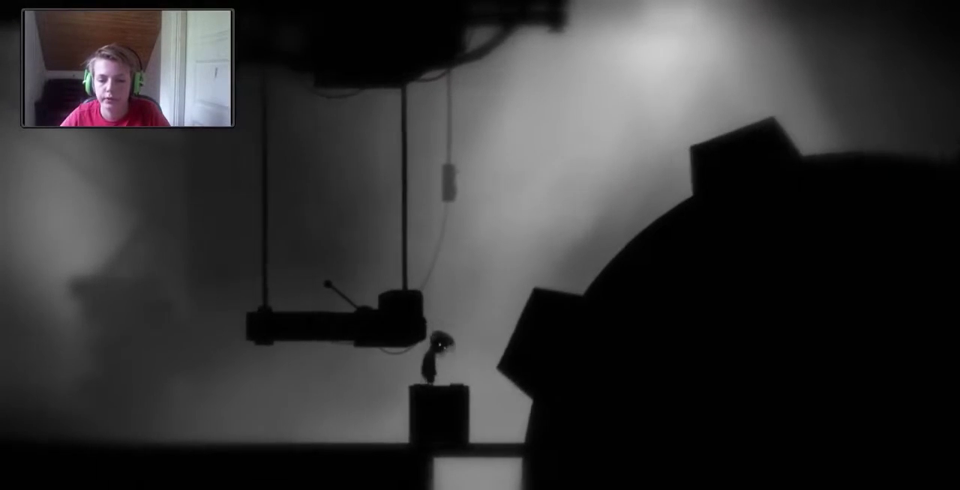
pyautogui.press('Left')
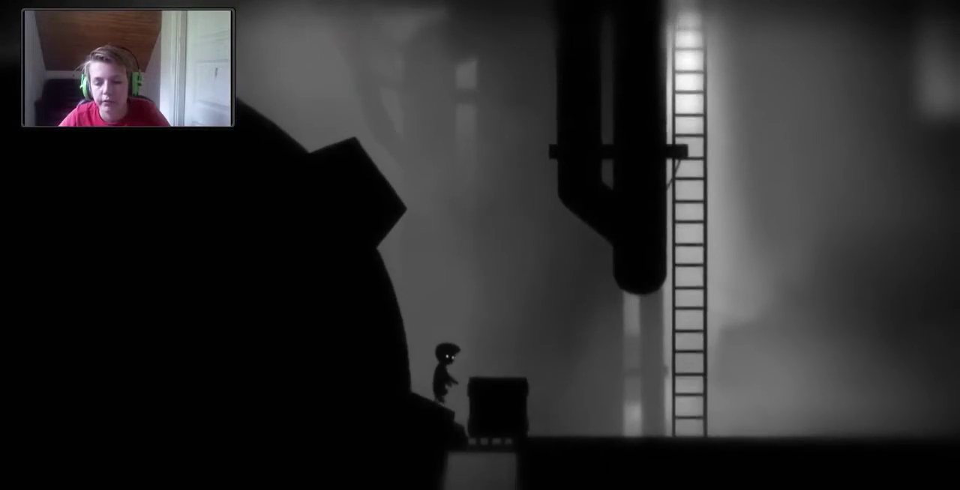
pyautogui.press('Right')
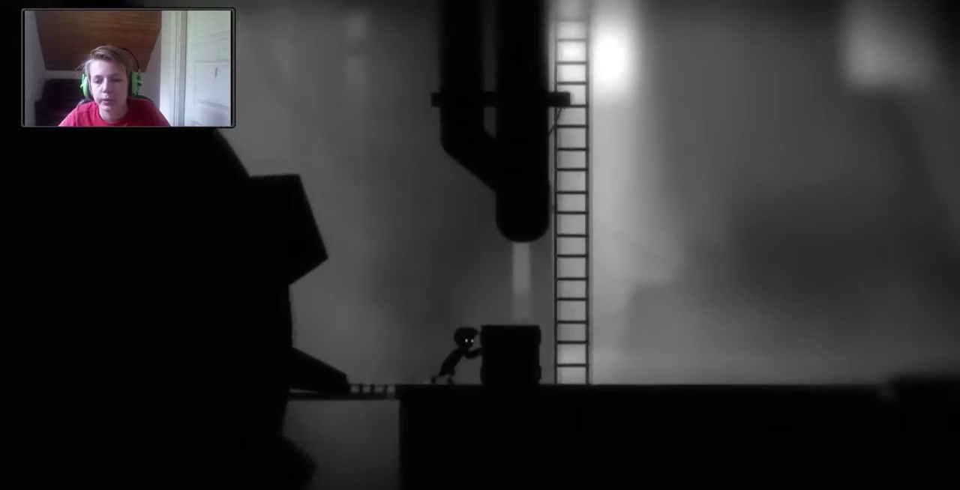
pyautogui.press('Right')
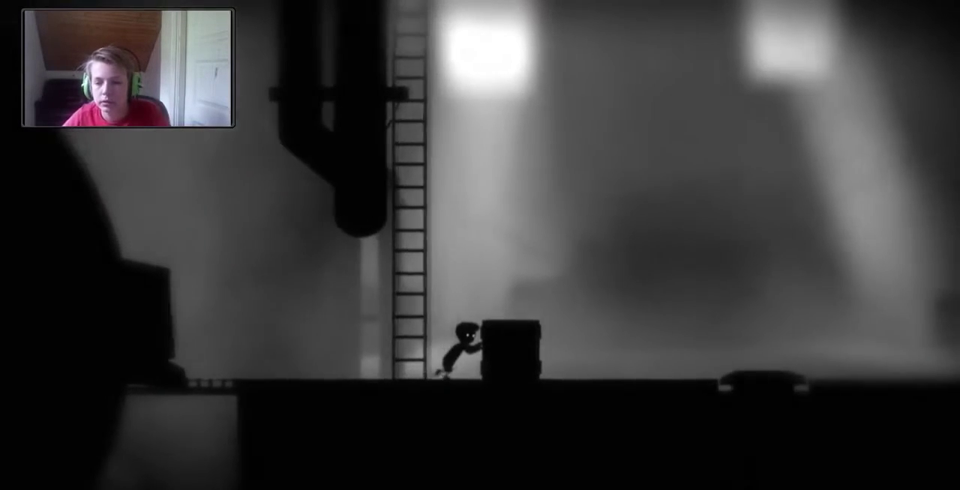
pyautogui.press('Left')
pyautogui.press('Up')
pyautogui.press('Up')
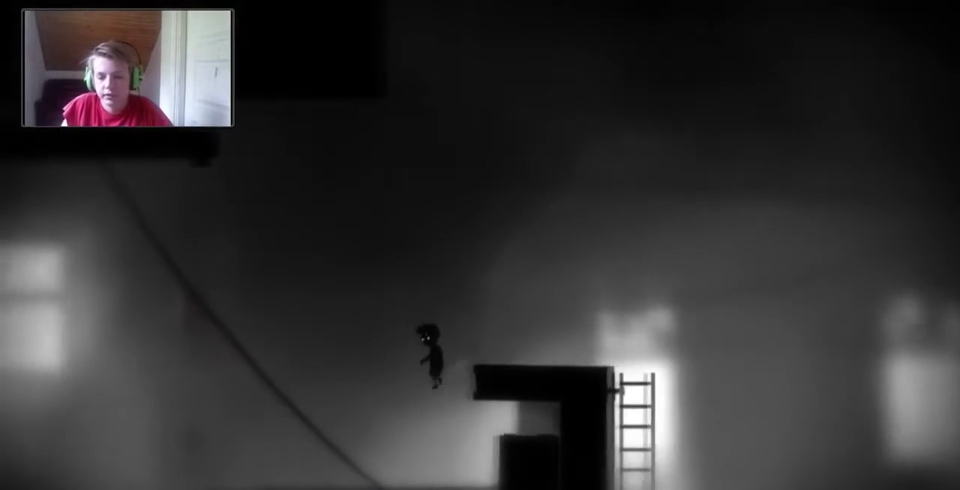
pyautogui.press('Right')
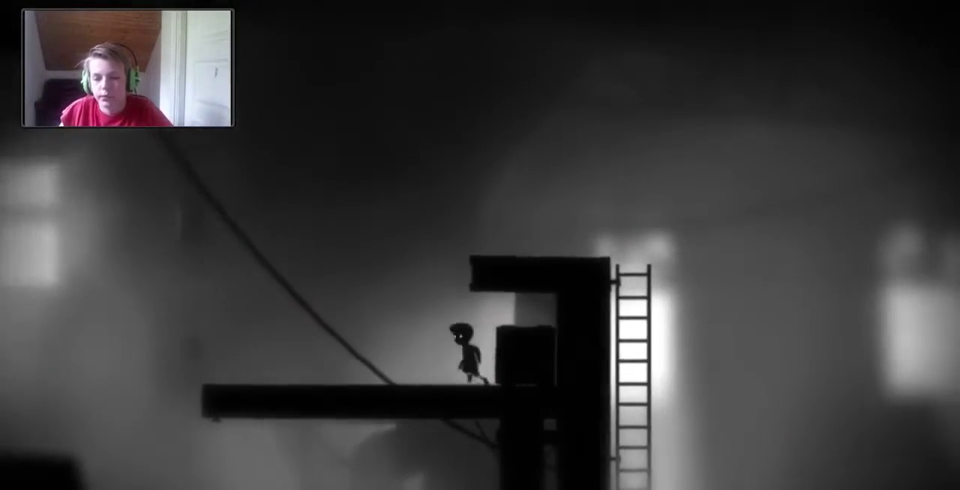
pyautogui.press('Left')
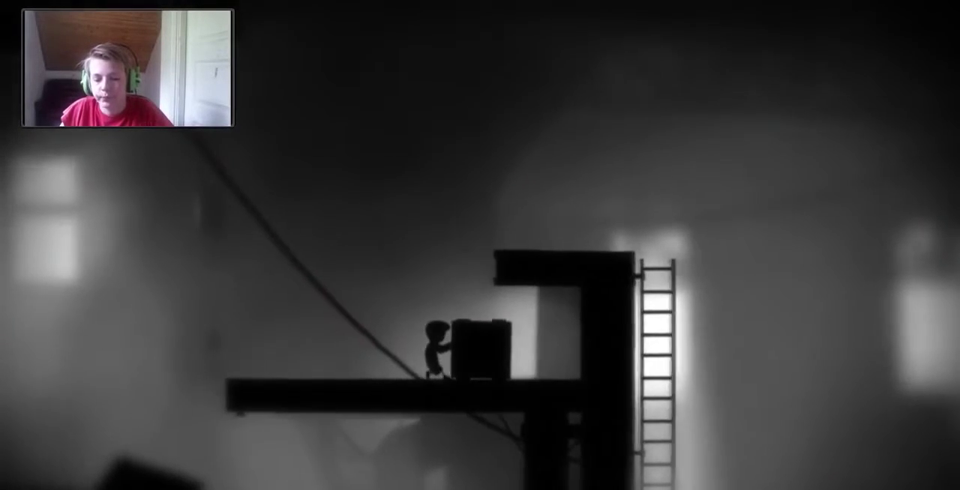
pyautogui.hotkey('ctrl', 'Left')
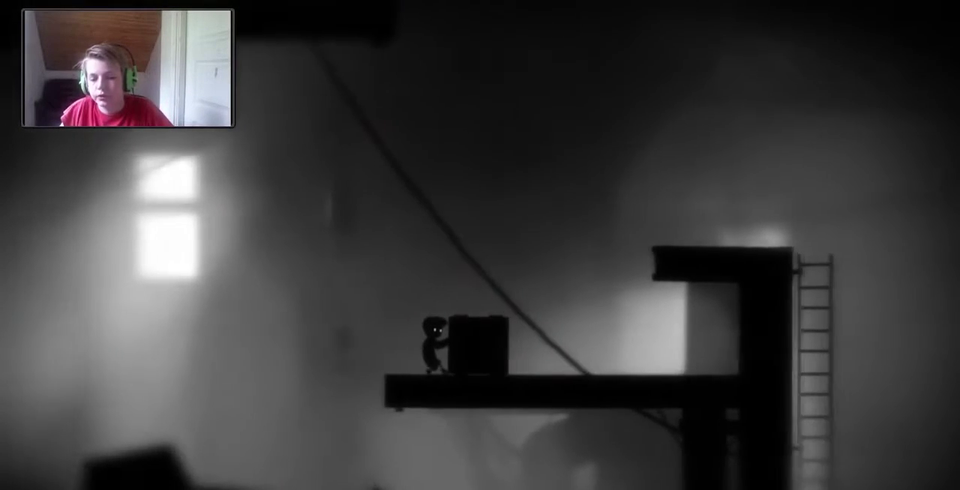
pyautogui.hotkey('ctrl', 'Left')
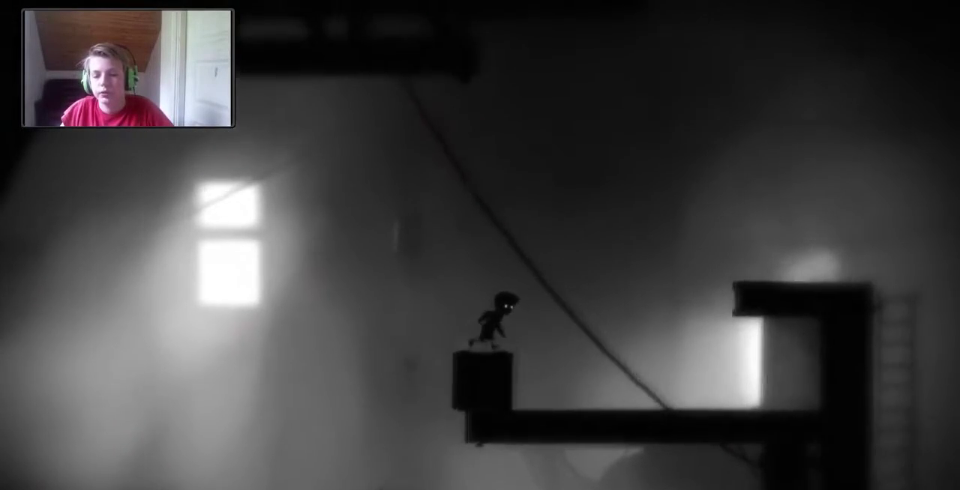
pyautogui.press('Right')
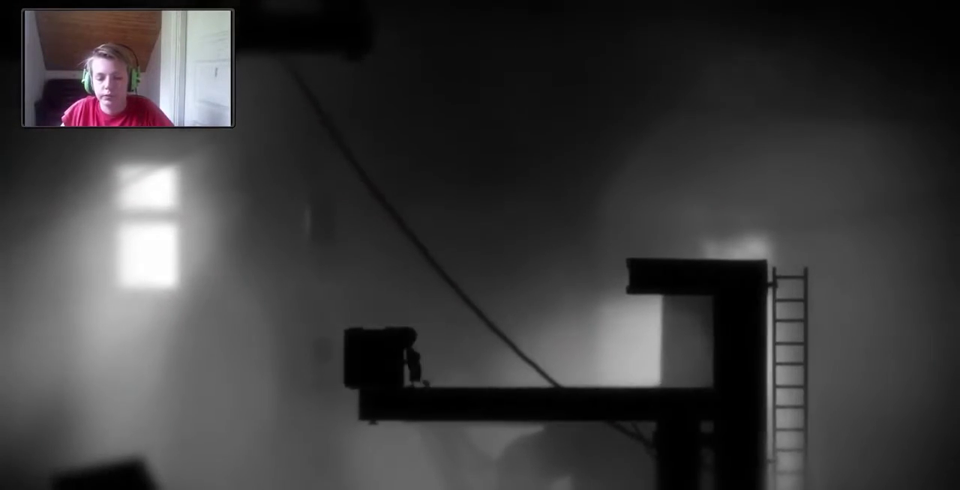
pyautogui.press('Right')
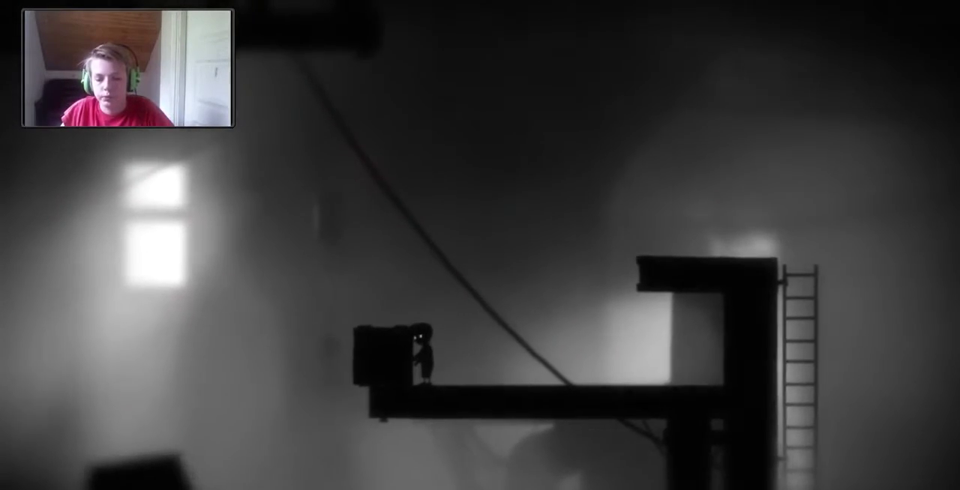
pyautogui.press('Left')
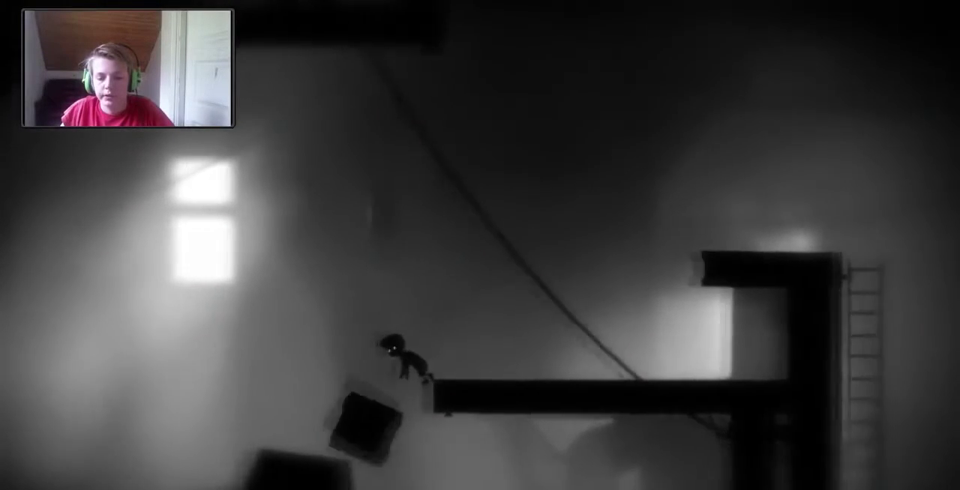
pyautogui.press('Left')
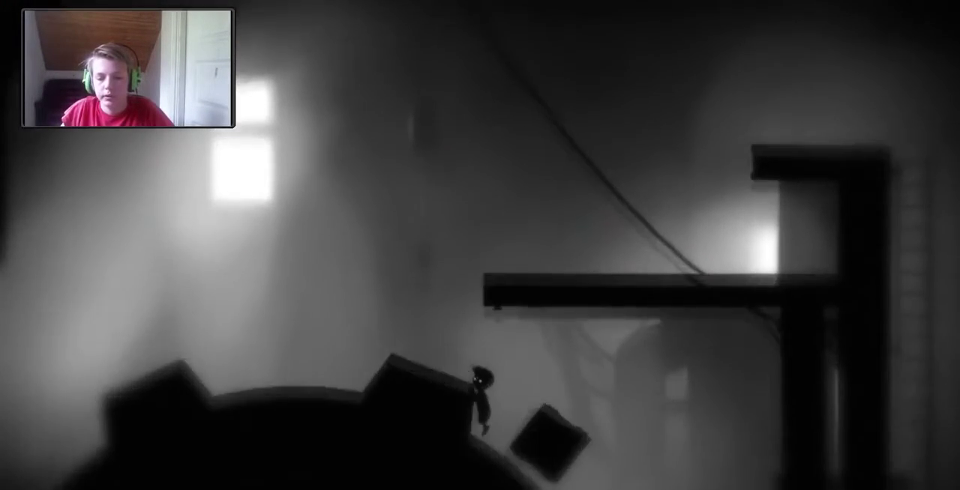
pyautogui.press('Right')
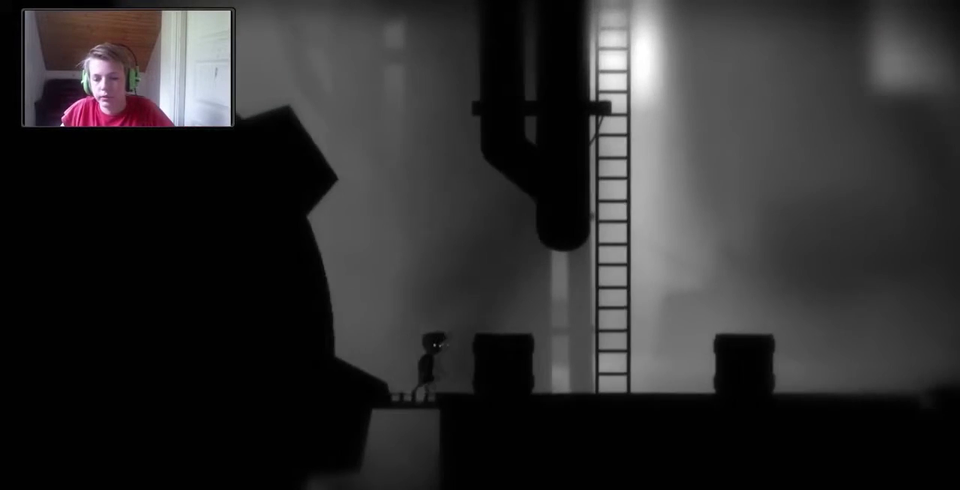
pyautogui.press('Right')
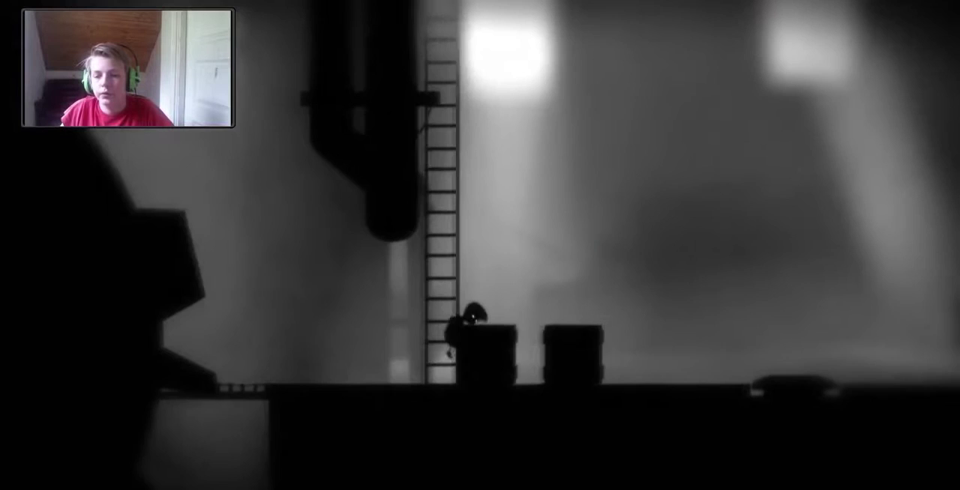
pyautogui.press('Up')
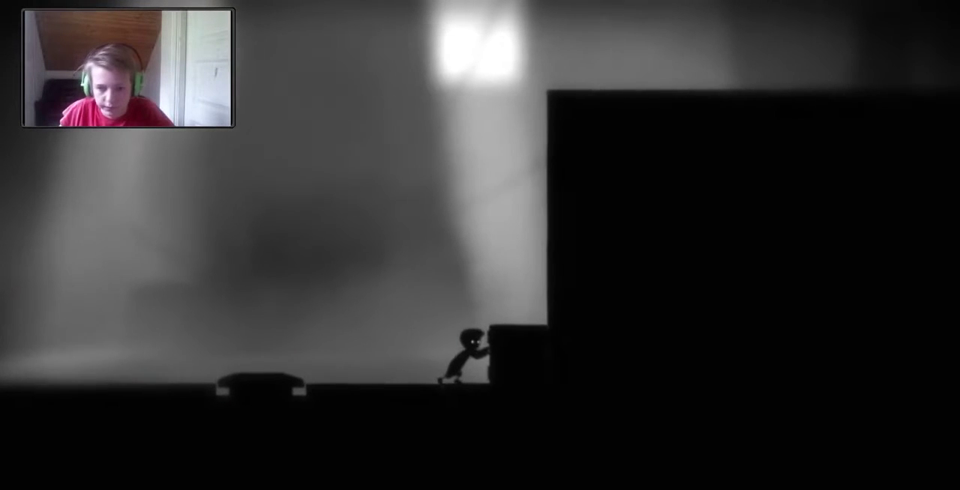
pyautogui.press('Left')
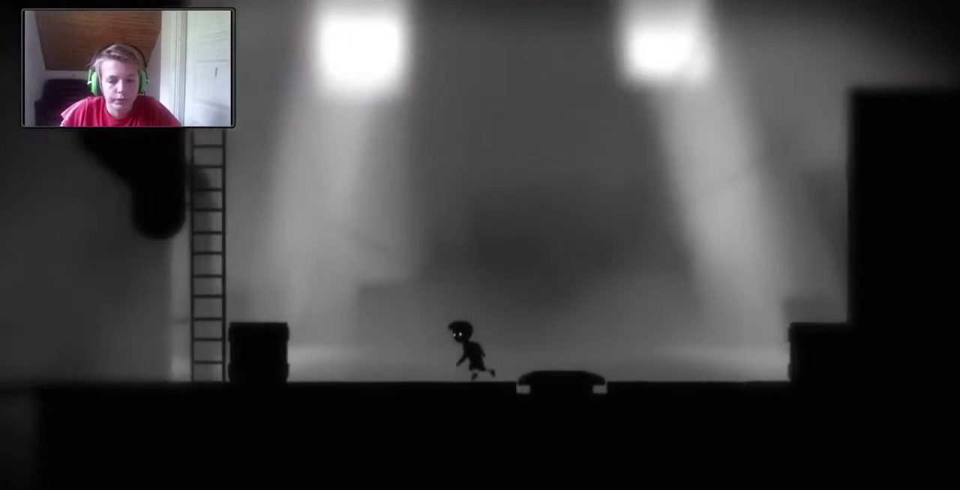
pyautogui.press('Left')
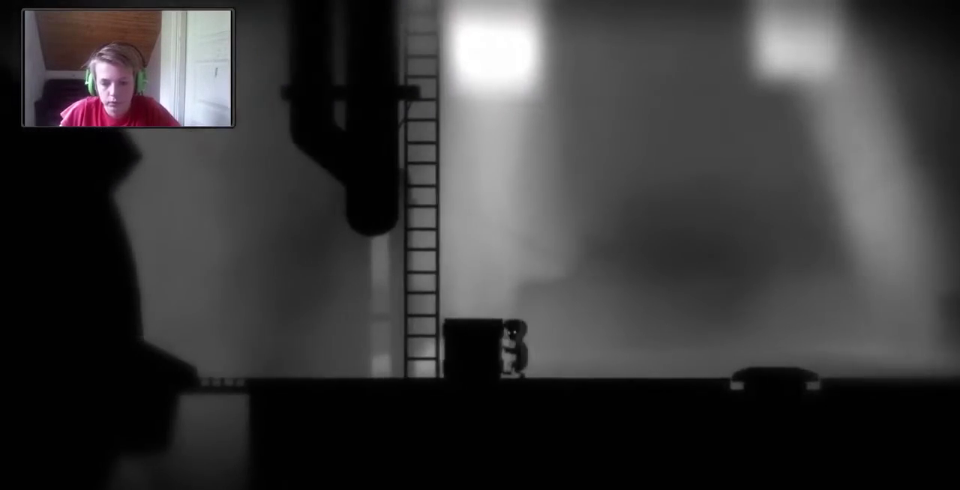
pyautogui.press('Right')
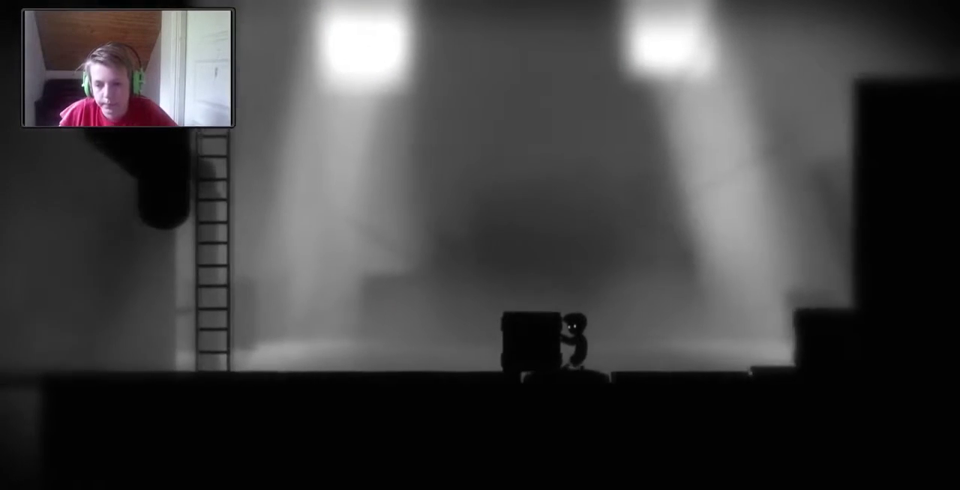
pyautogui.press('Right')
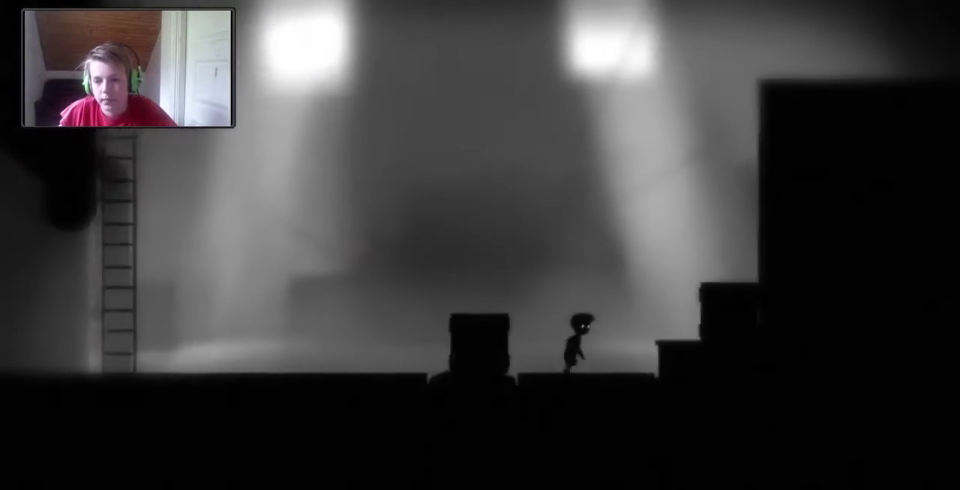
pyautogui.press('Right')
pyautogui.press('Up')
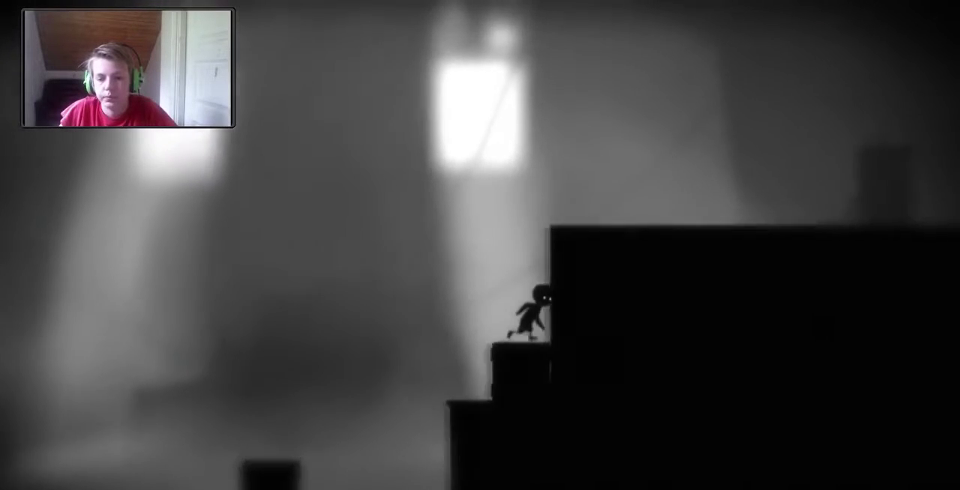
pyautogui.press('Up')
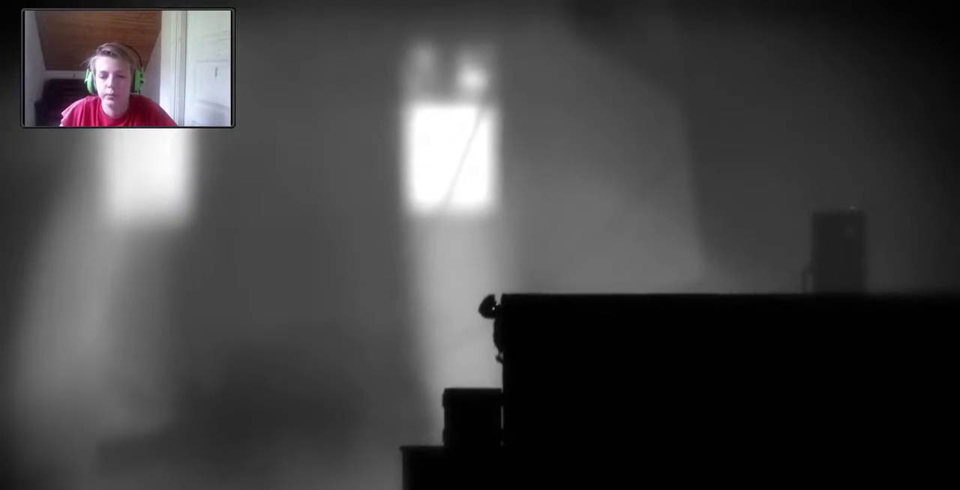
pyautogui.press('Up')
pyautogui.press('Right')
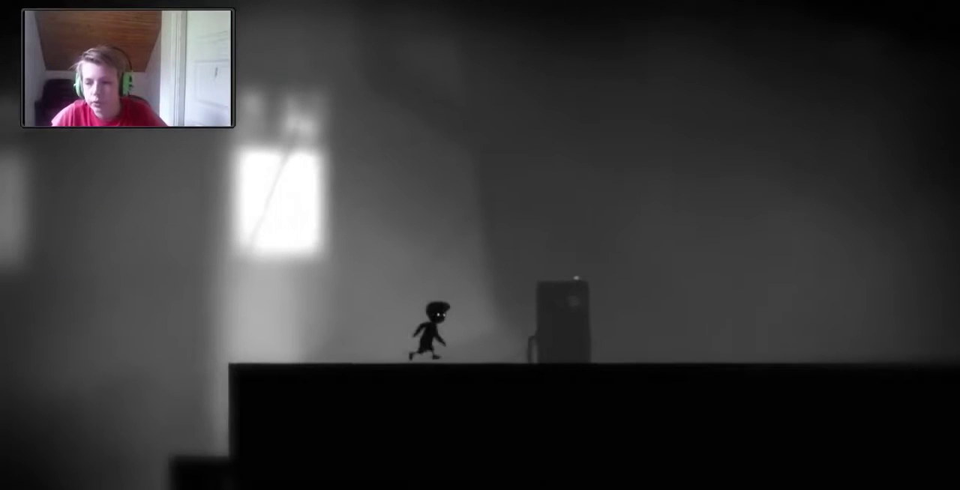
pyautogui.press('Right')
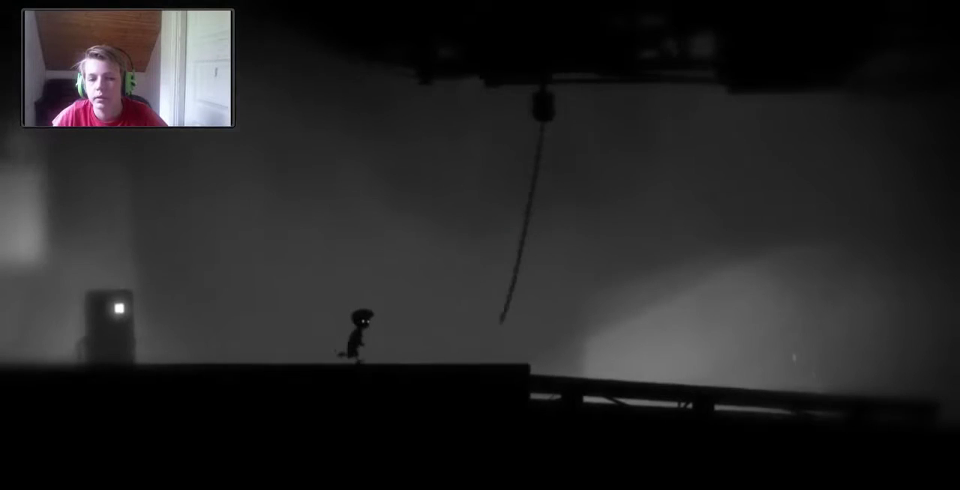
pyautogui.press('Right')
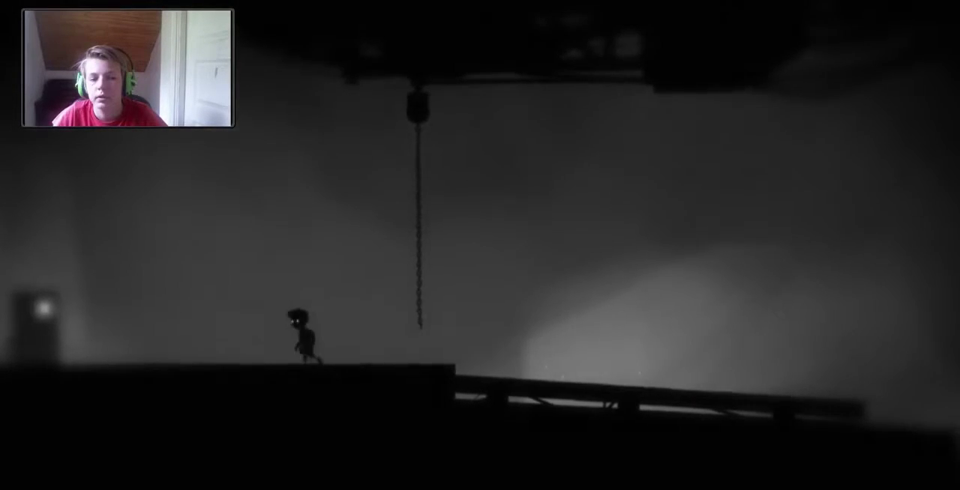
pyautogui.press('Left')
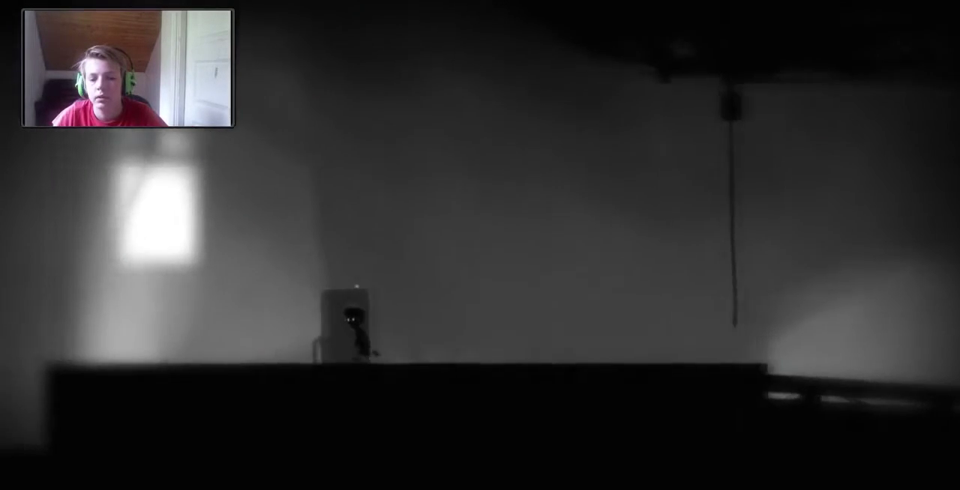
pyautogui.press('Right')
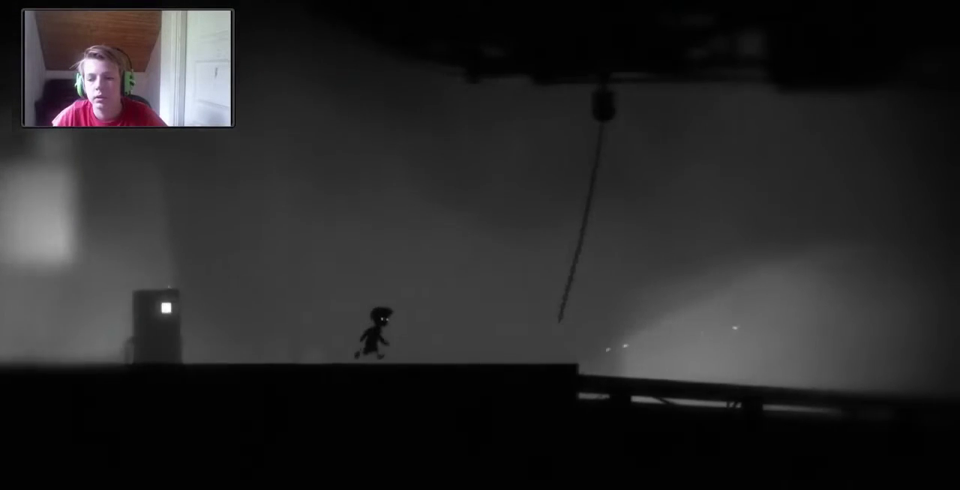
pyautogui.press('Right')
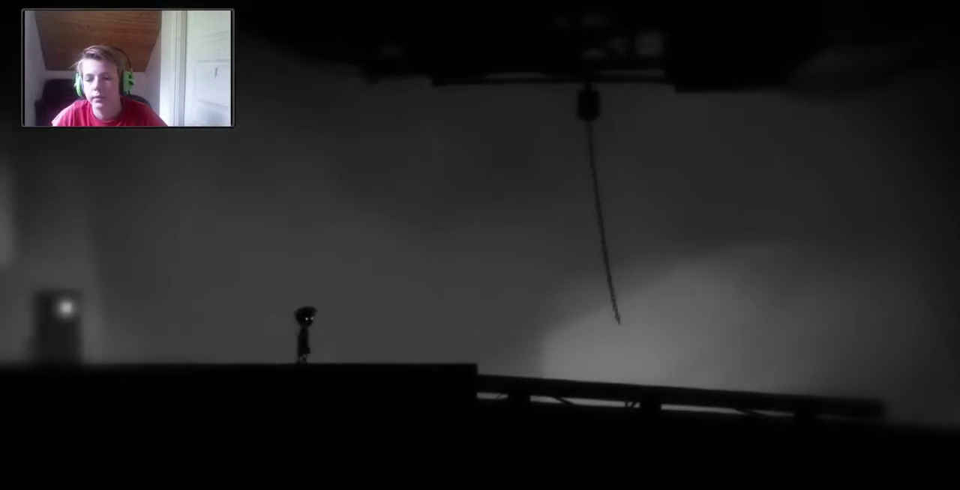
pyautogui.press('Right')
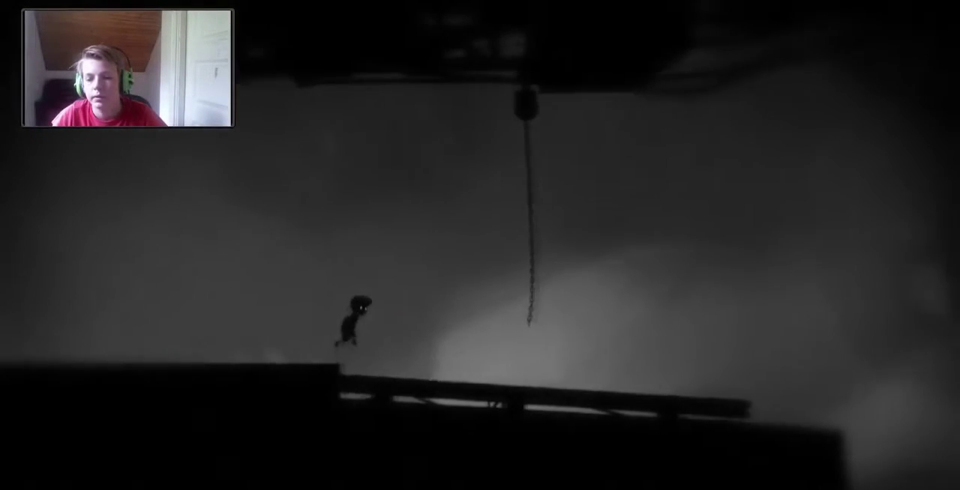
pyautogui.press('Right')
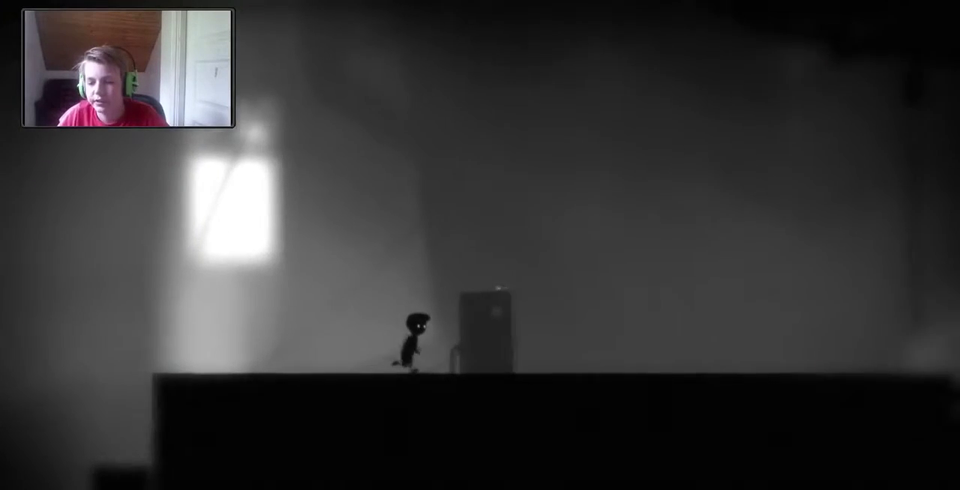
pyautogui.press('Right')
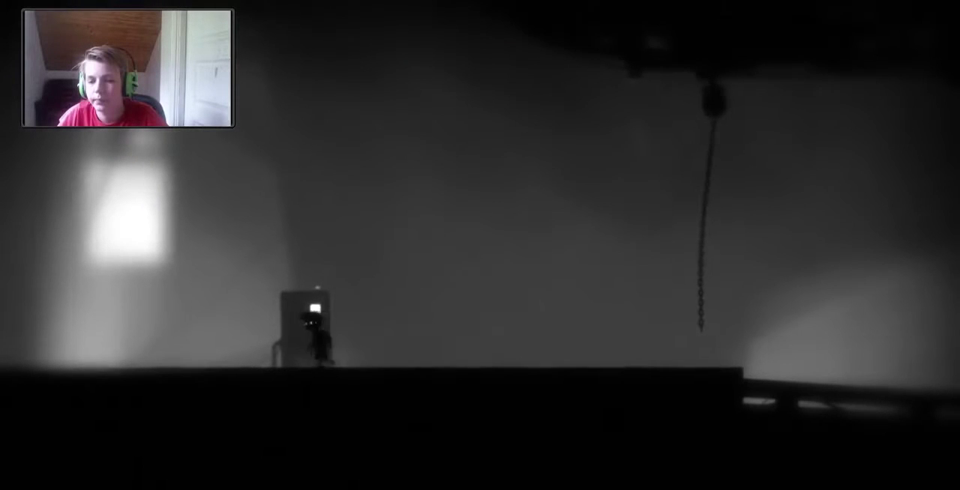
pyautogui.press('Right')
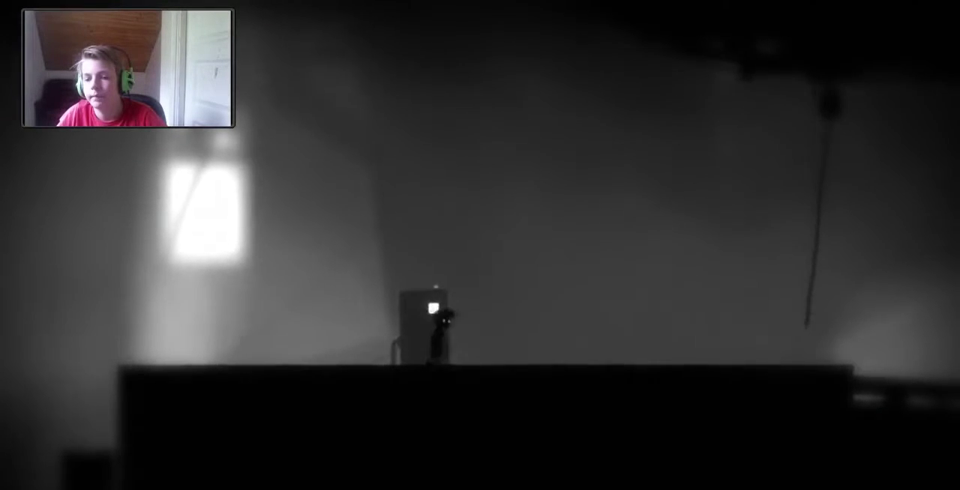
pyautogui.press('Right')
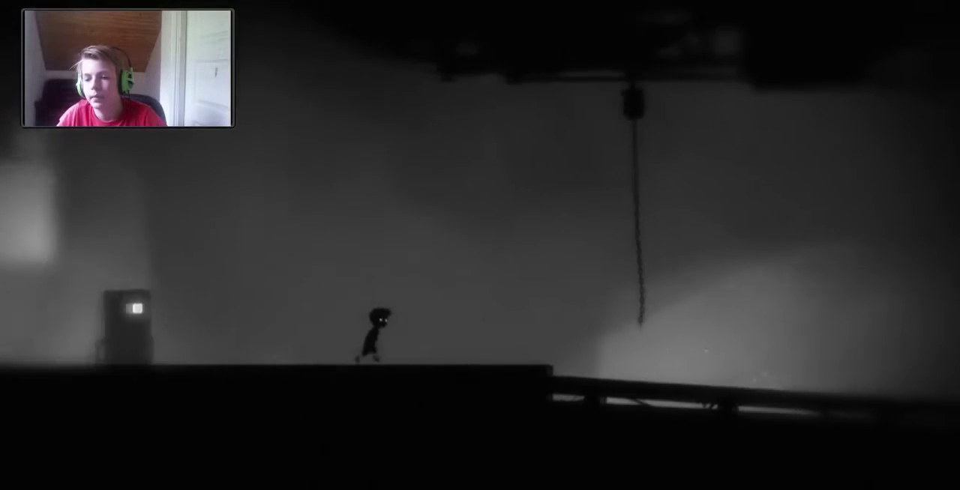
pyautogui.press('Right')
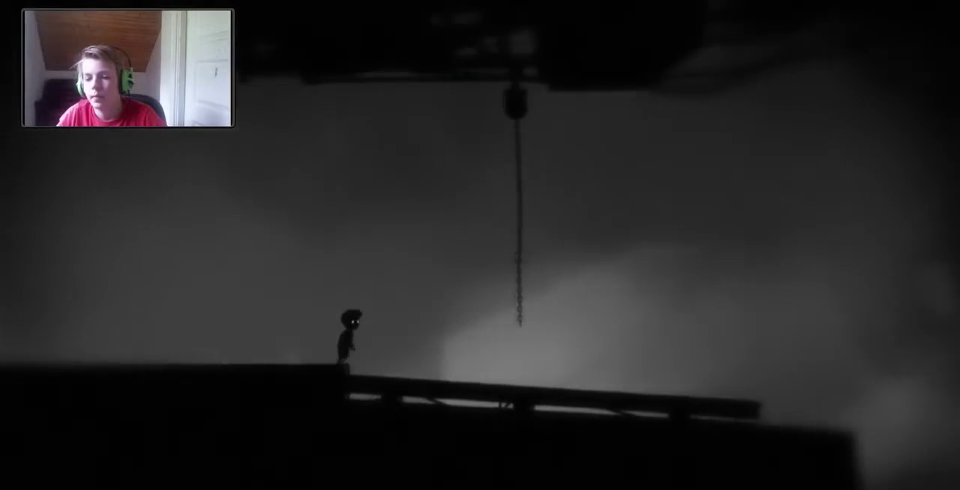
pyautogui.press('Right')
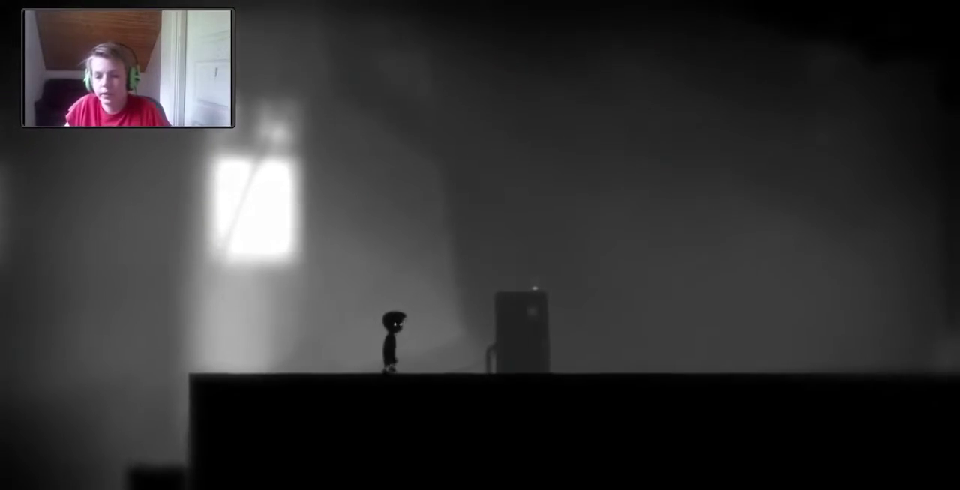
pyautogui.press('Right')
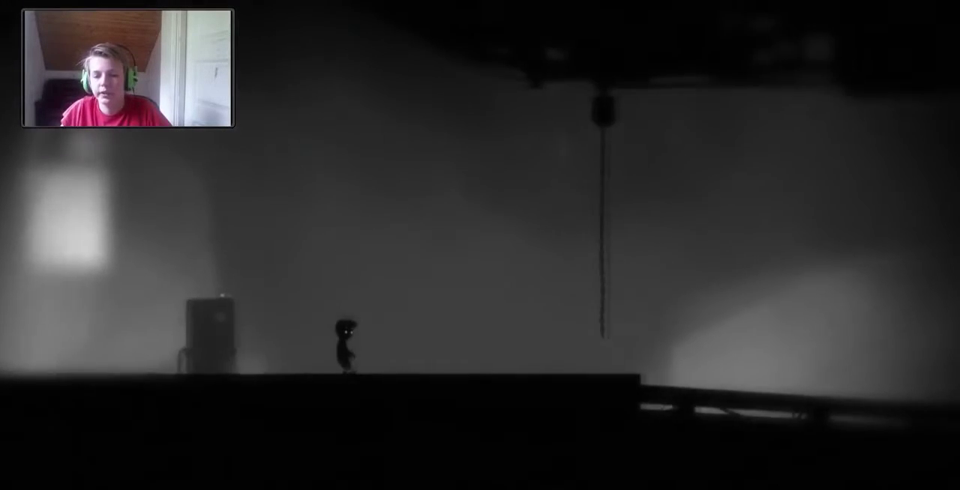
pyautogui.press('Right')
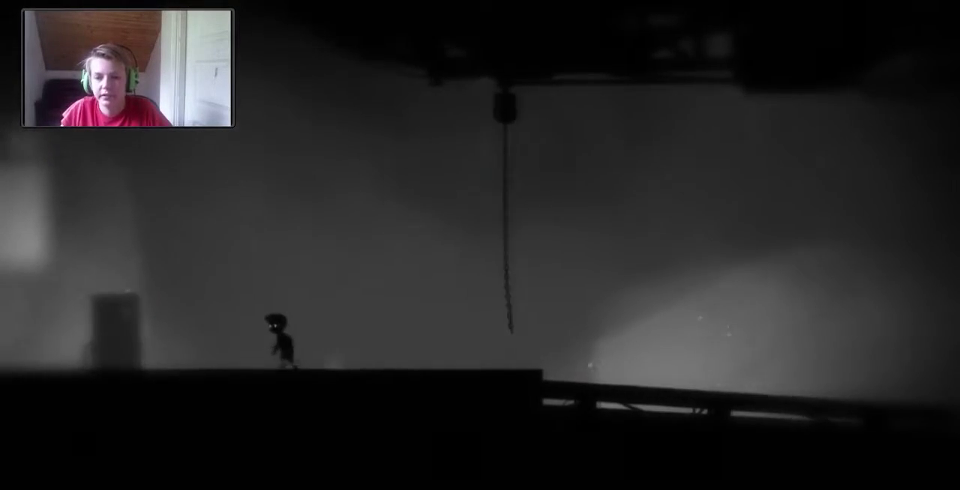
pyautogui.press('Left')
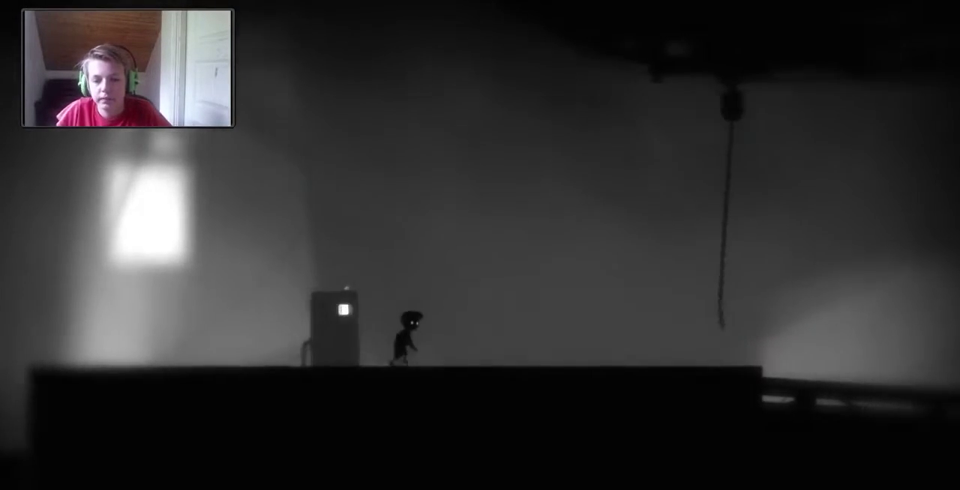
pyautogui.press('Right')
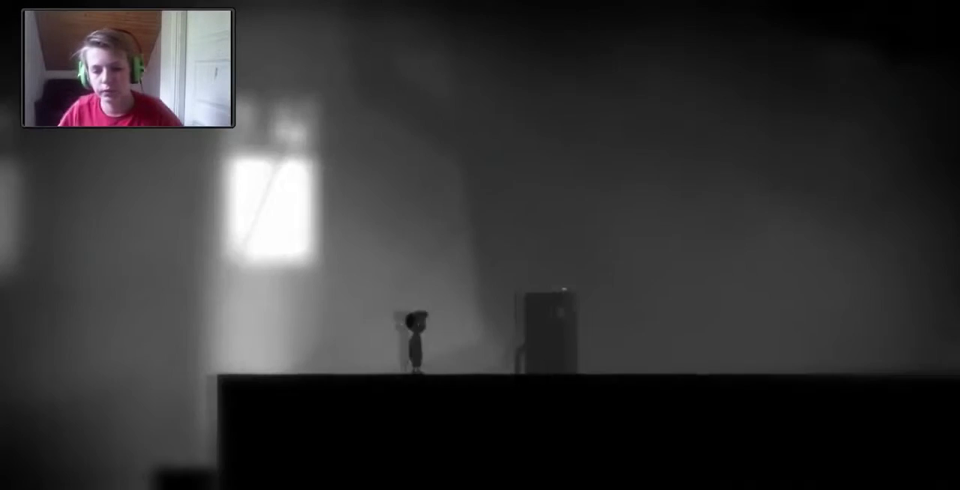
pyautogui.press('Right')
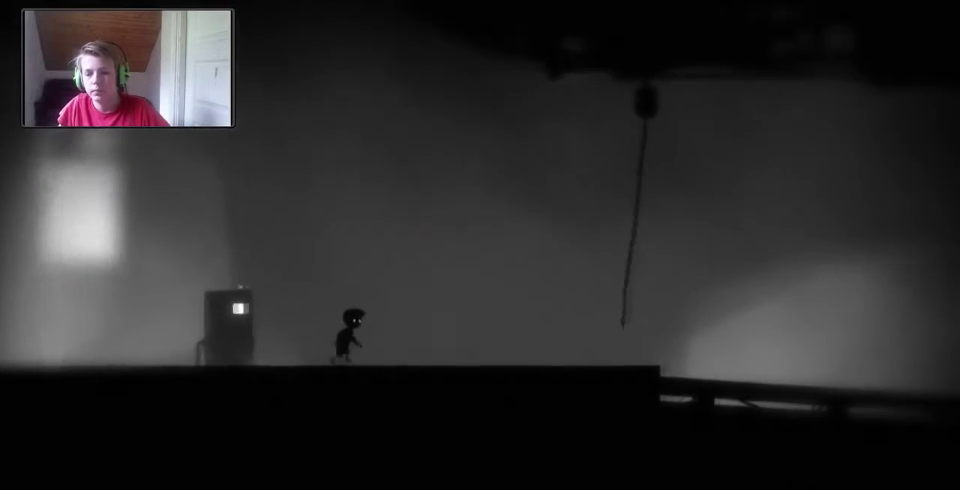
pyautogui.press('Right')
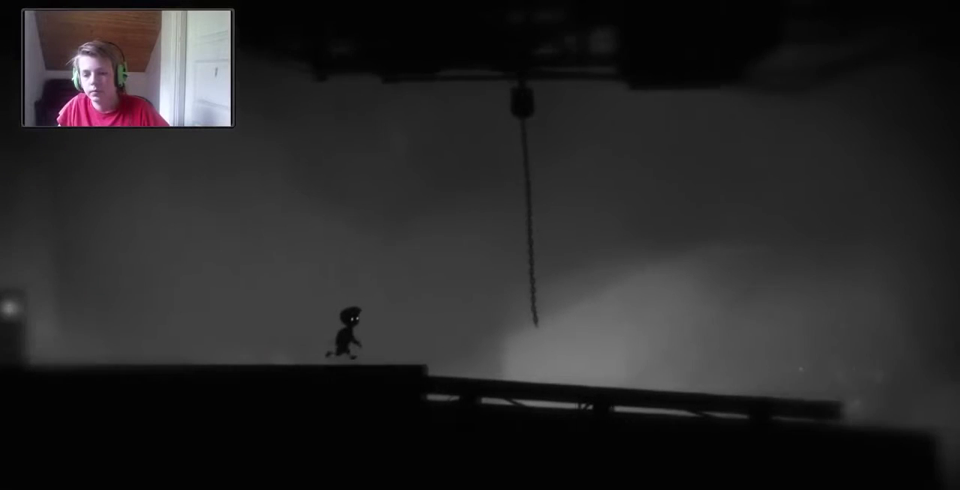
pyautogui.press('Right')
pyautogui.press('Up')
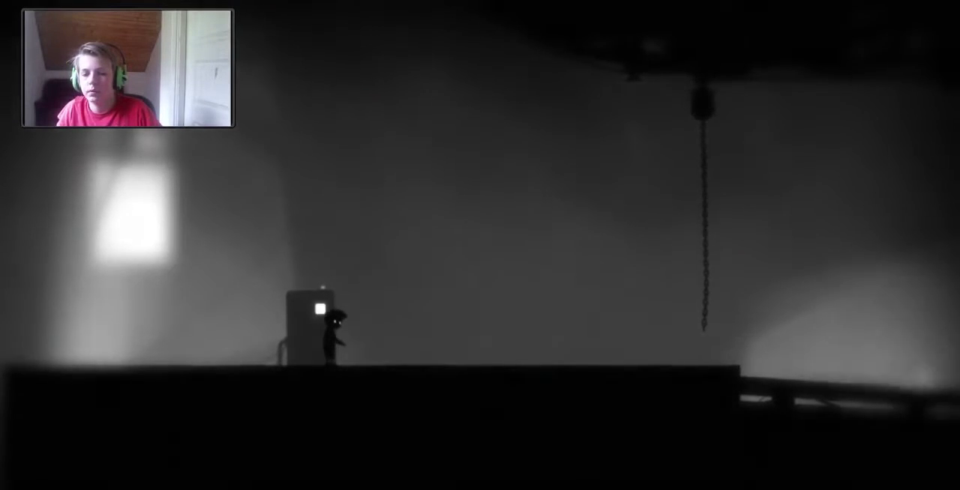
pyautogui.press('Right')
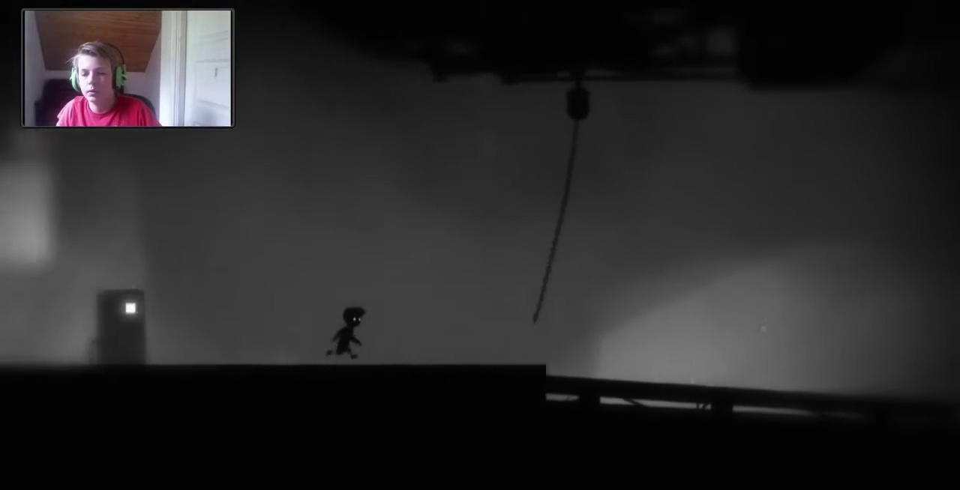
pyautogui.press('Right')
pyautogui.press('Up')
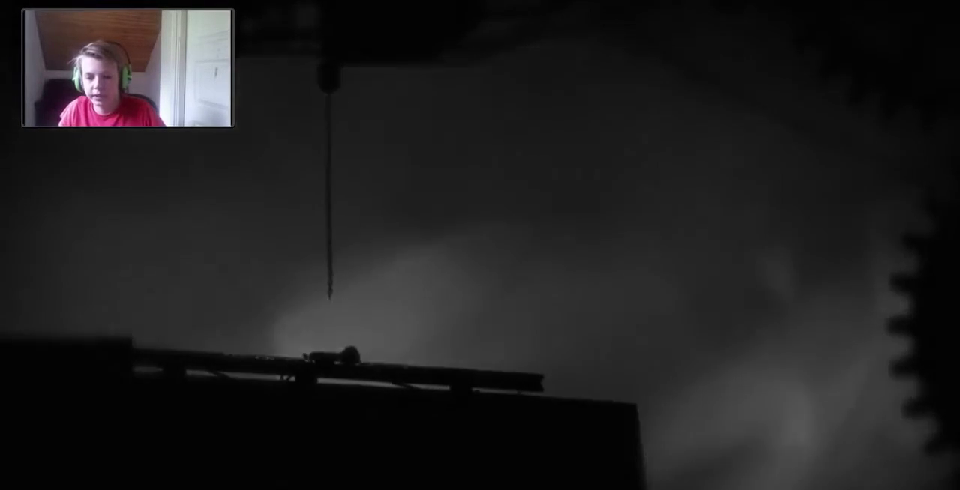
pyautogui.press('Right')
pyautogui.press('Right')
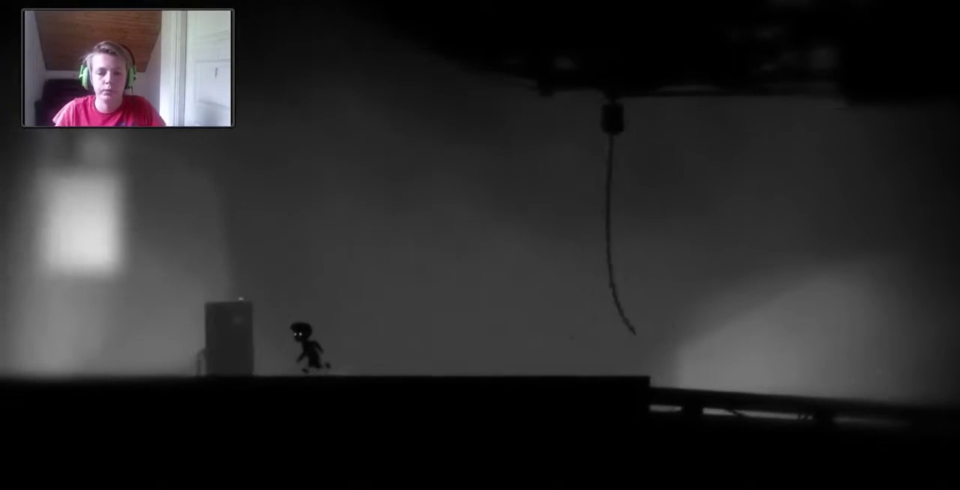
pyautogui.press('Right')
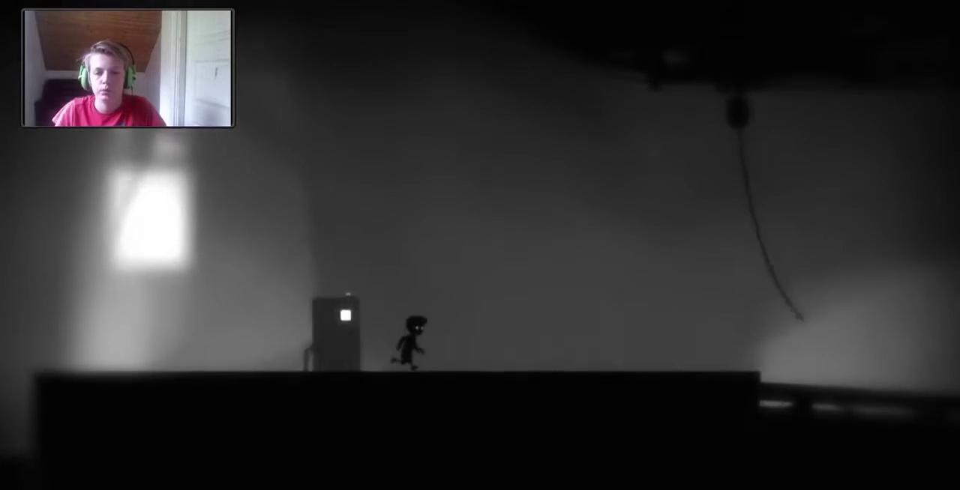
pyautogui.press('Right')
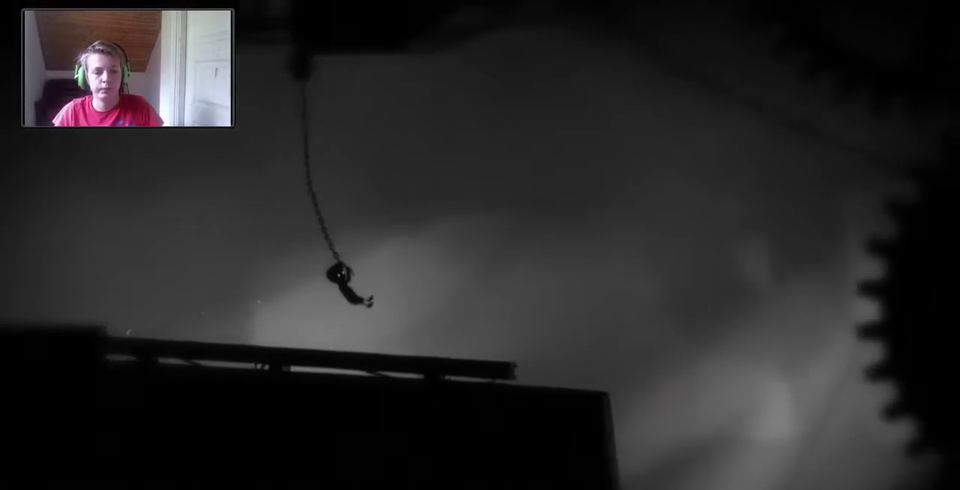
pyautogui.press('Right')
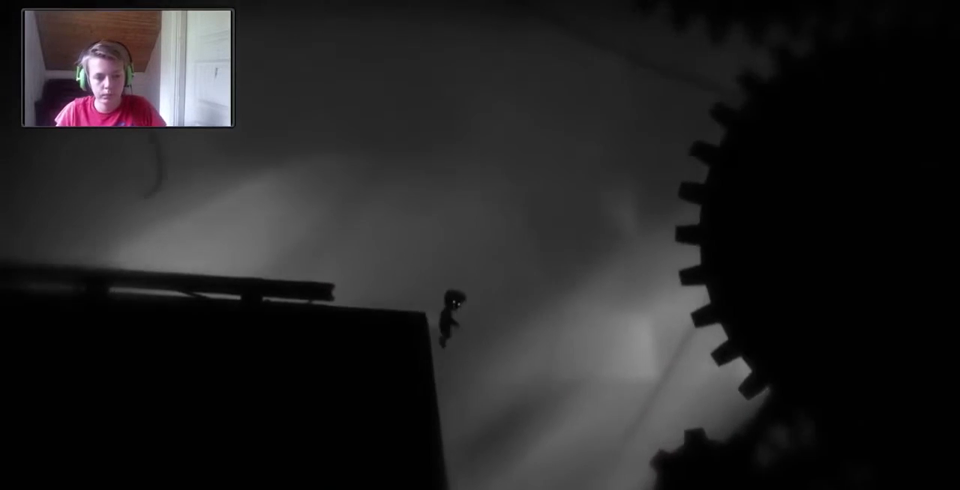
pyautogui.press('Right')
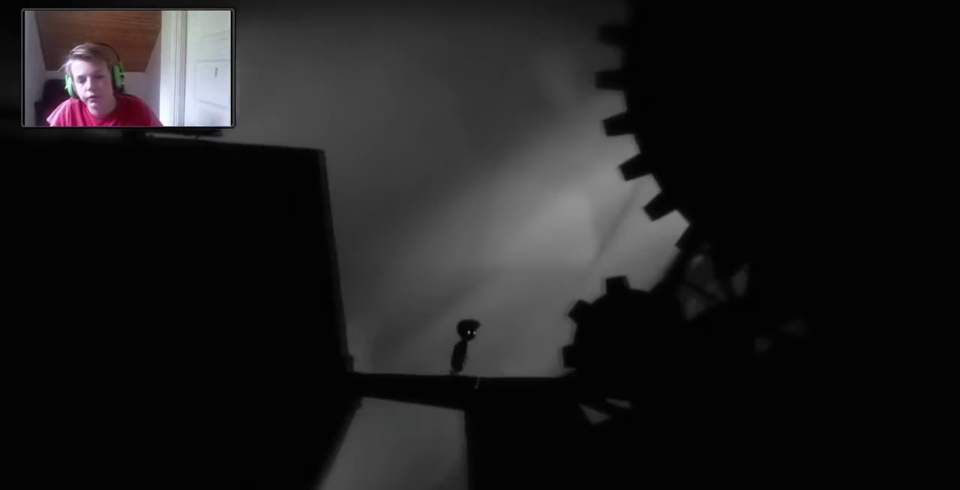
pyautogui.press('Right')
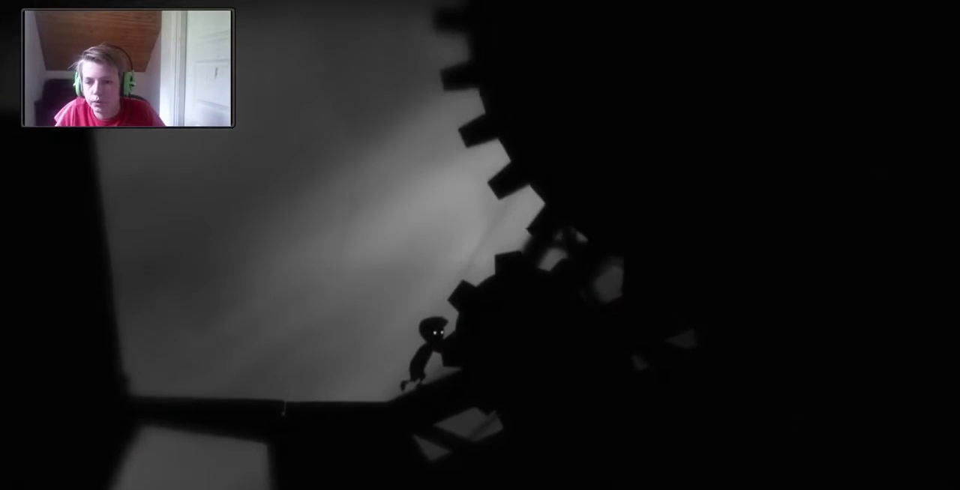
pyautogui.press('Left')
pyautogui.press('Left')
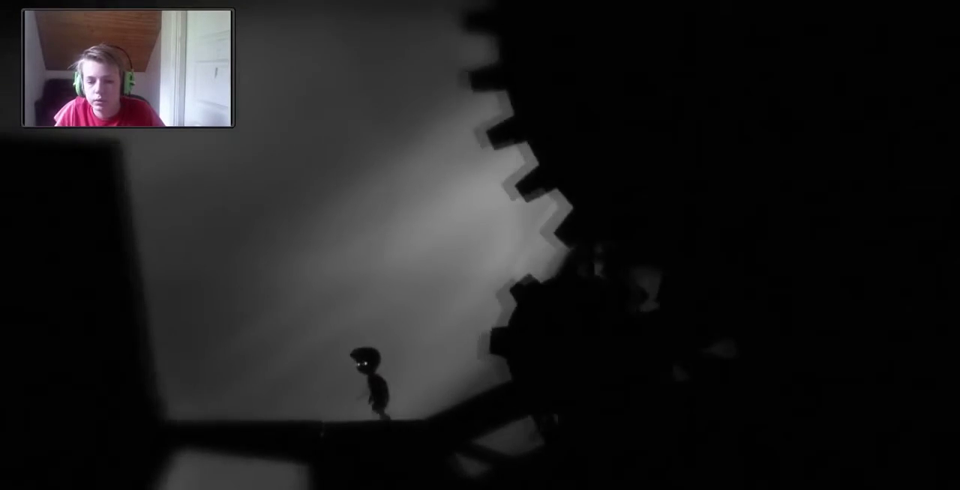
pyautogui.press('Right')
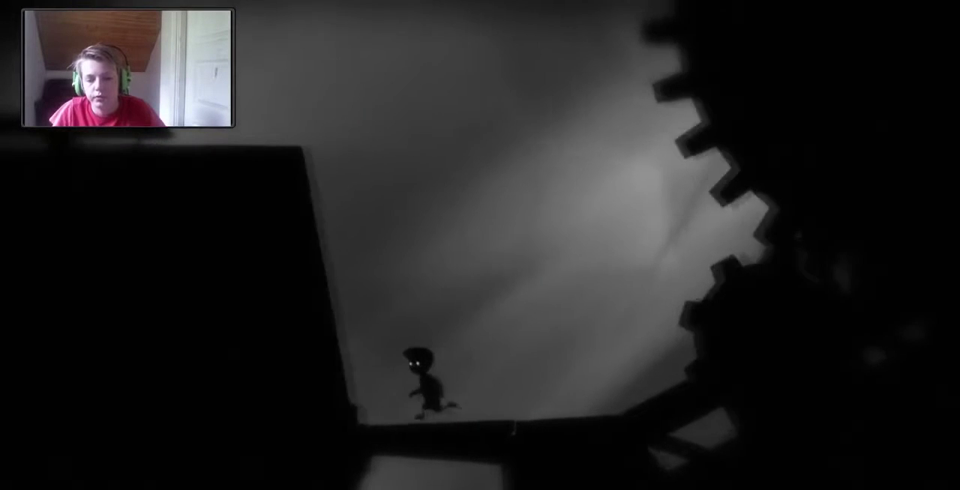
pyautogui.press('Left')
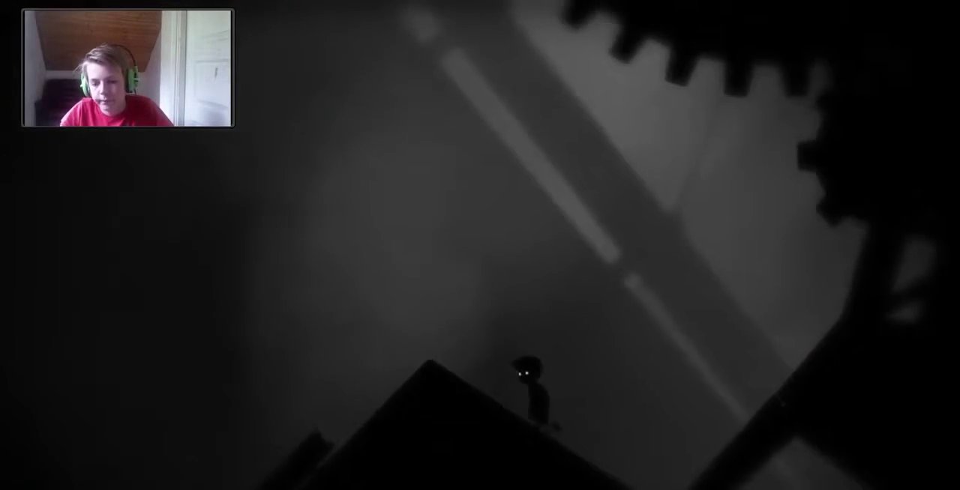
pyautogui.press('Right')
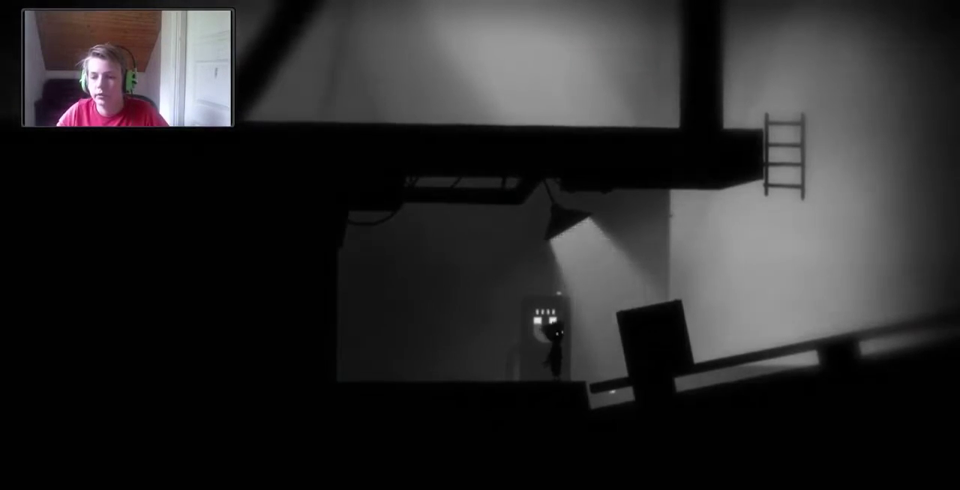
pyautogui.press('Right')
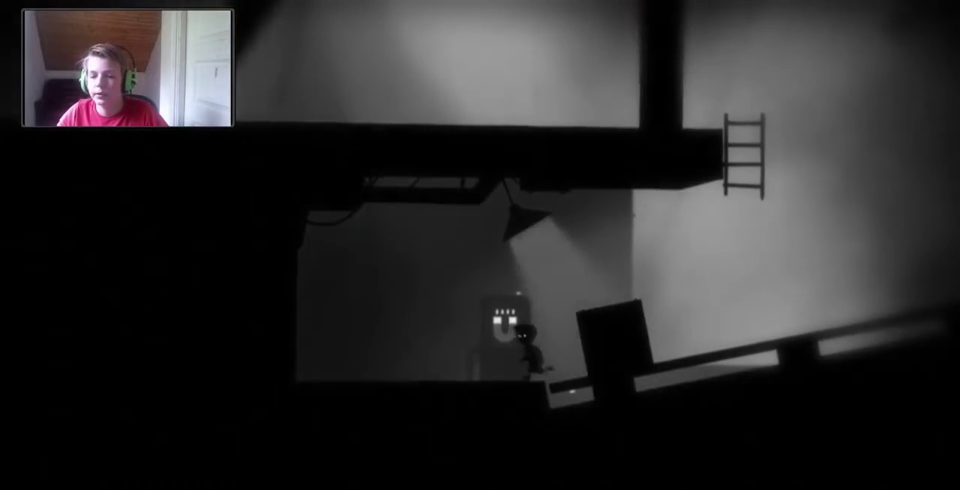
pyautogui.press('Left')
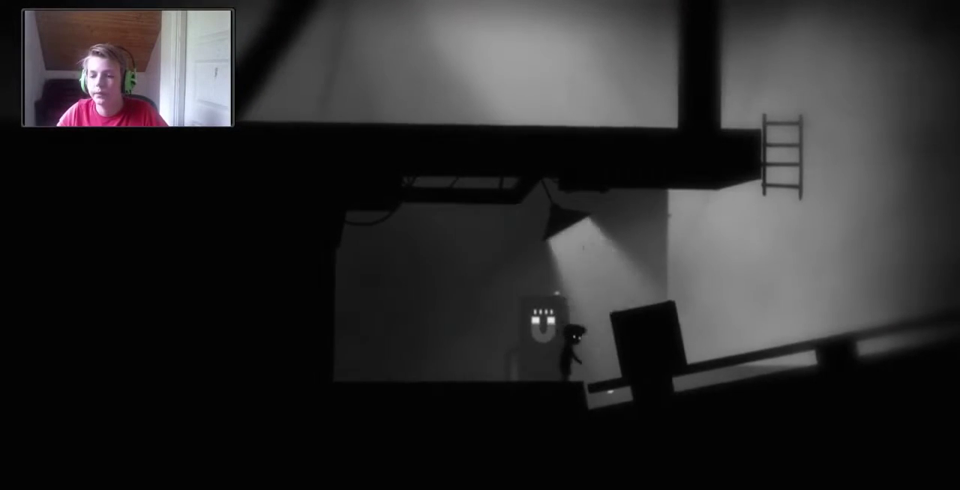
pyautogui.press('Right')
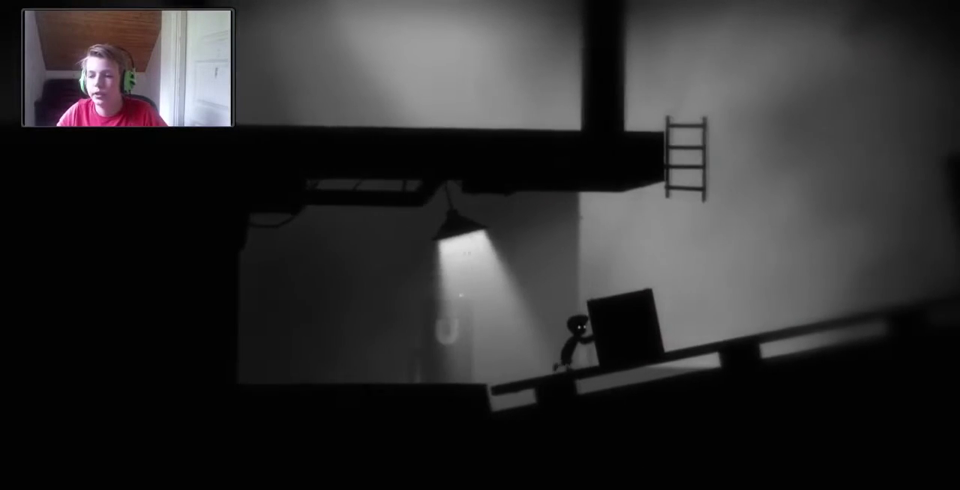
pyautogui.press('Right')
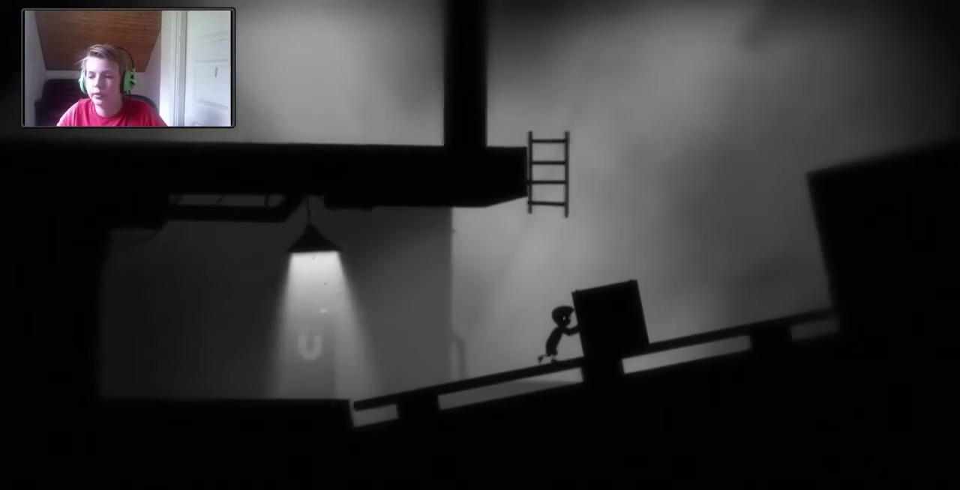
pyautogui.press('Right')
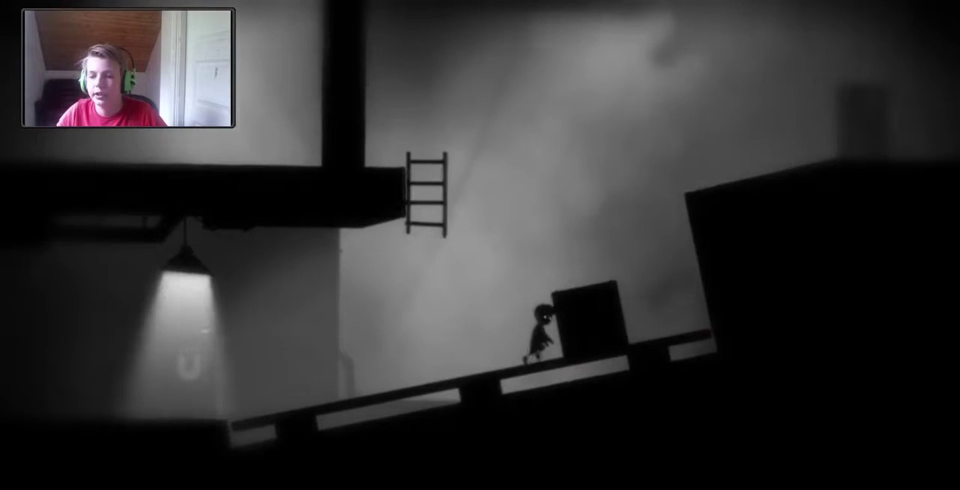
pyautogui.press('Right')
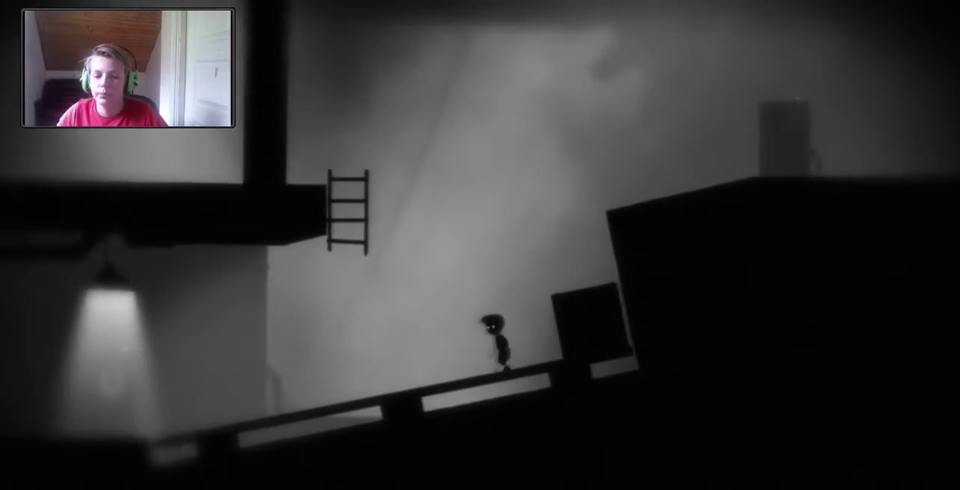
pyautogui.press('Left')
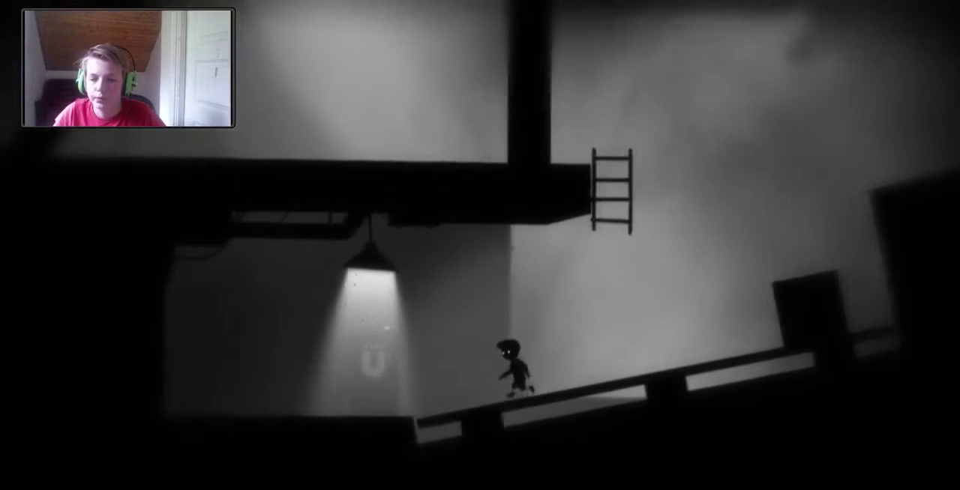
pyautogui.press('Left')
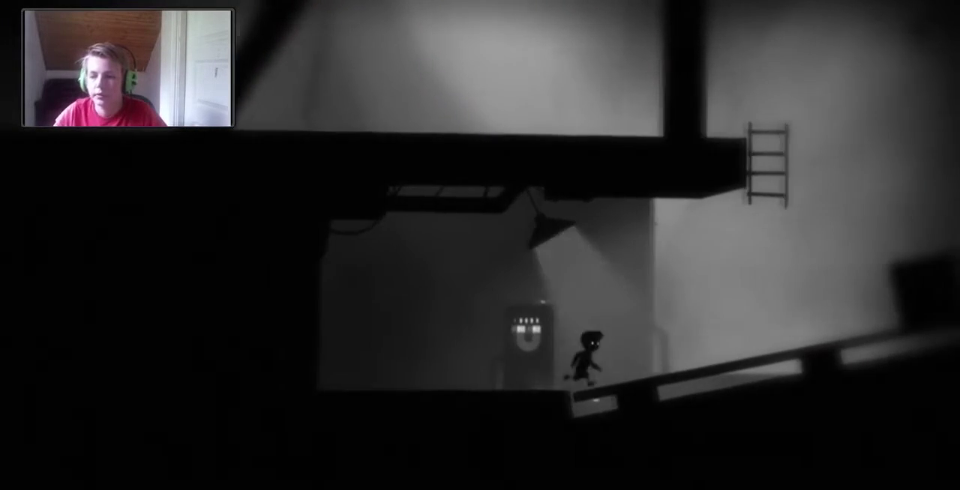
pyautogui.press('Right')
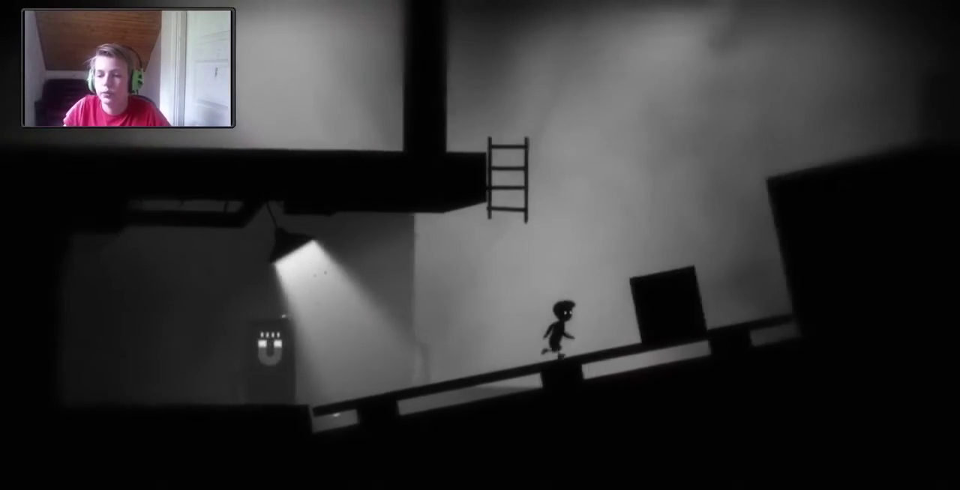
pyautogui.press('Right')
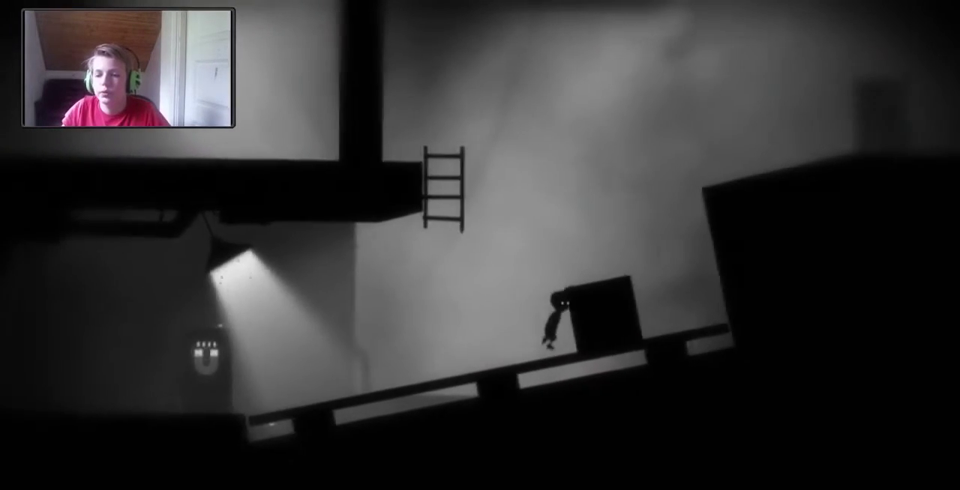
pyautogui.hotkey('ctrl', 'Left')
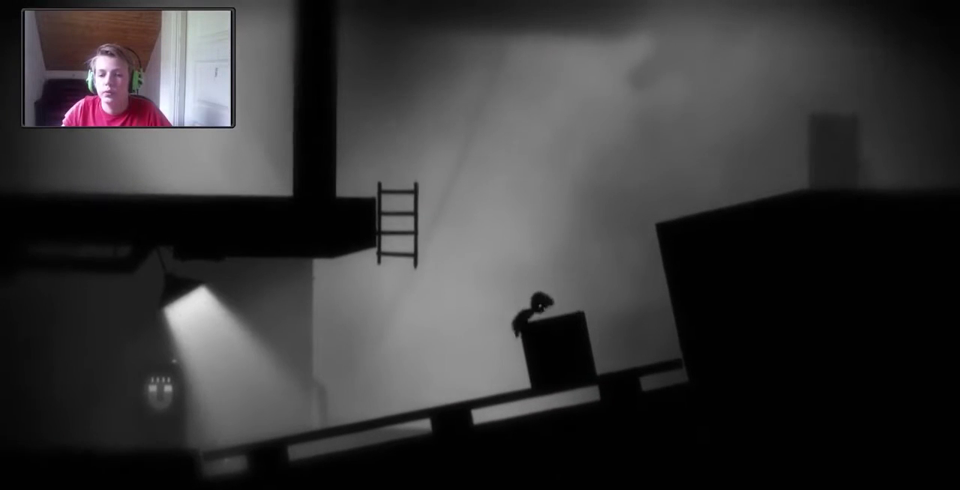
pyautogui.press('Up')
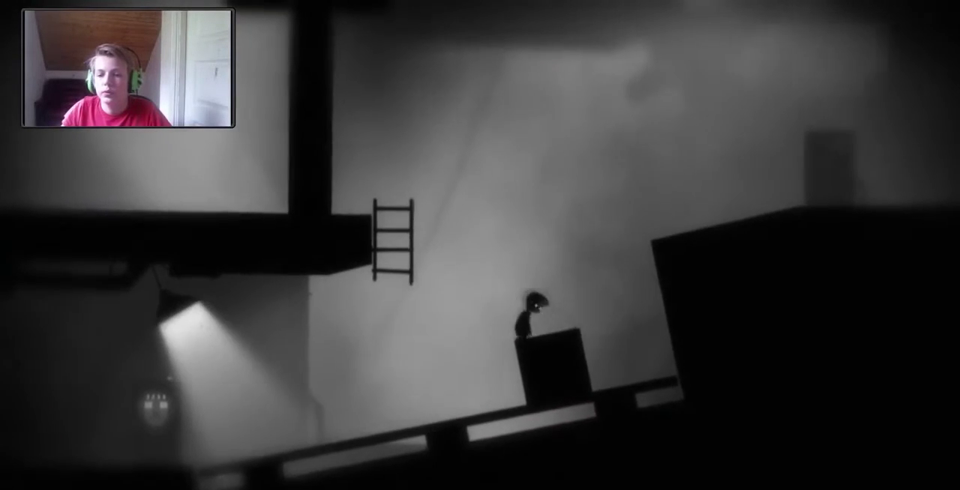
pyautogui.press('Right')
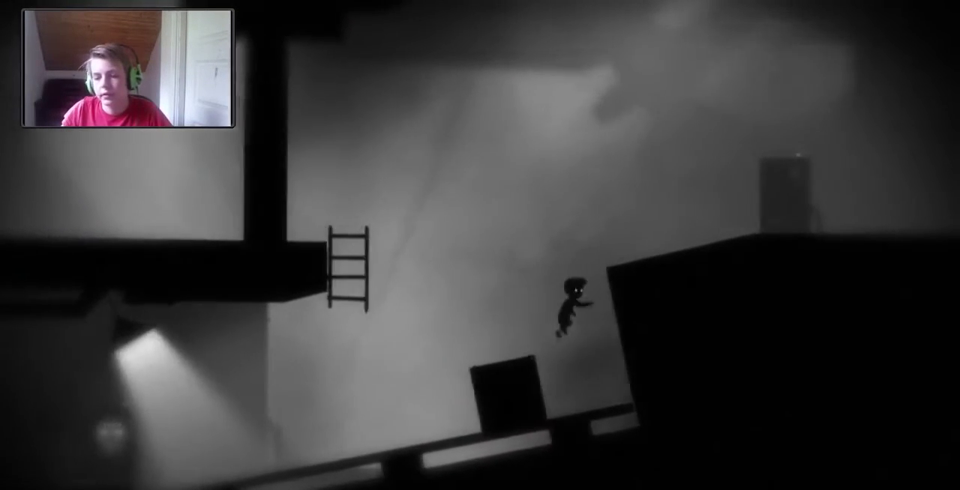
pyautogui.press('Up')
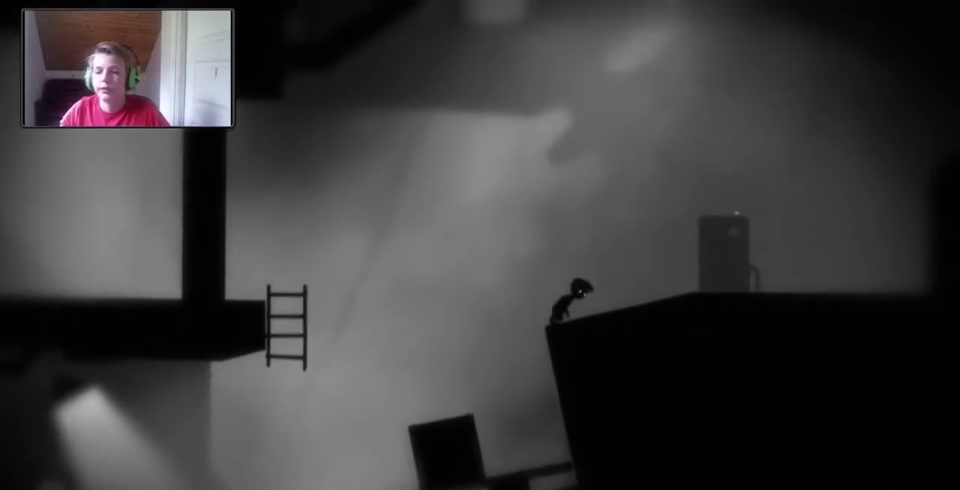
pyautogui.press('Right')
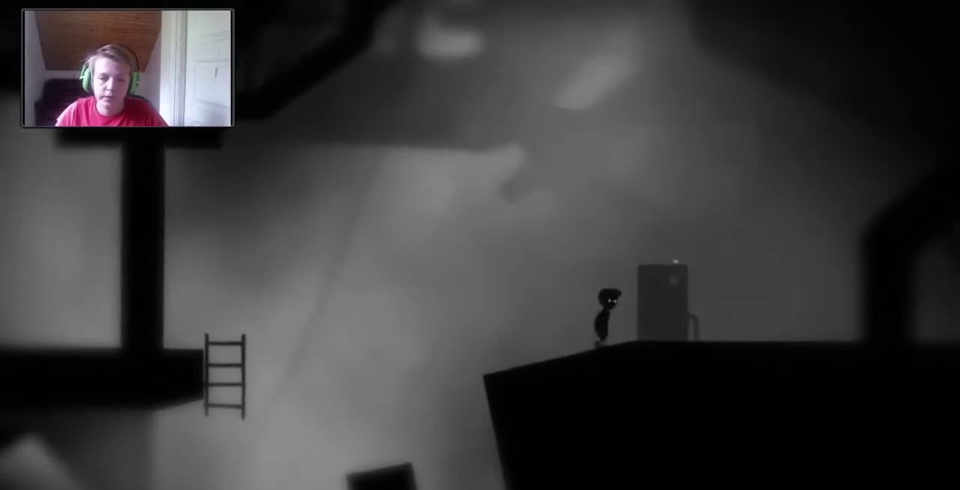
pyautogui.press('Right')
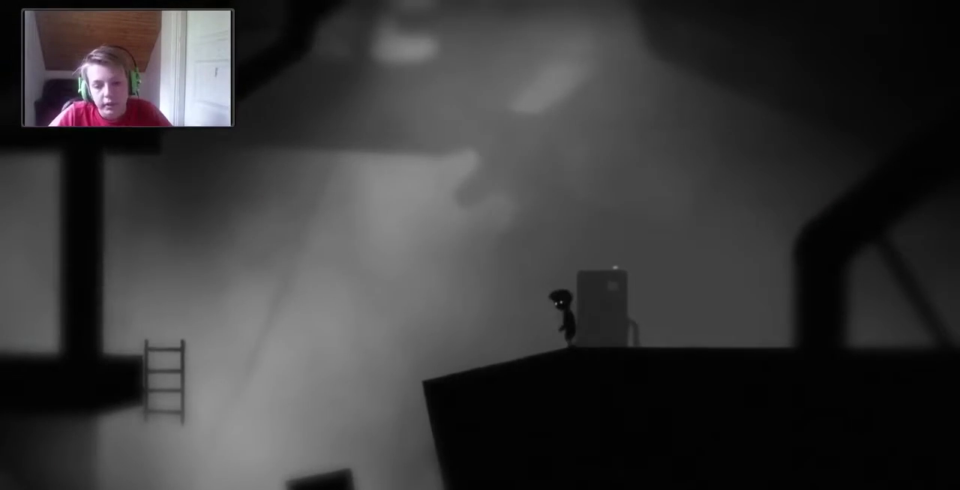
pyautogui.press('Right')
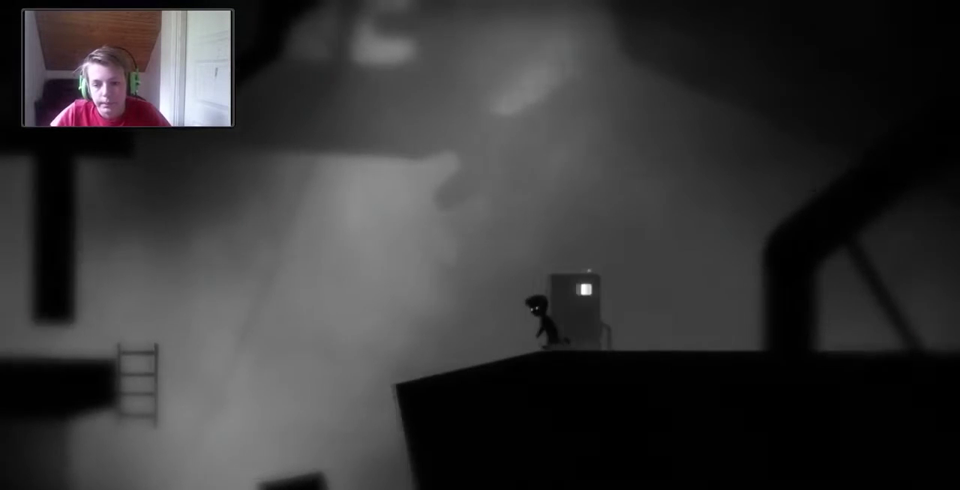
pyautogui.press('Left')
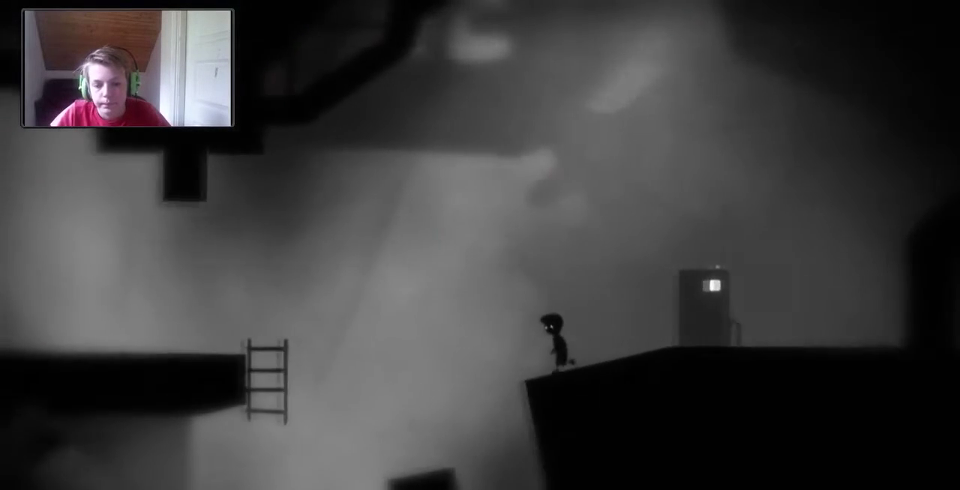
pyautogui.press('Left')
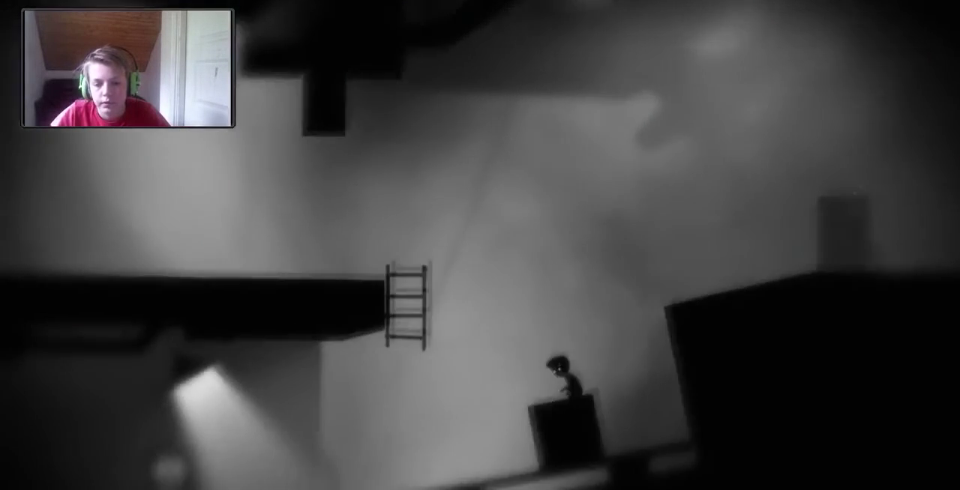
pyautogui.press('Left')
pyautogui.press('Up')
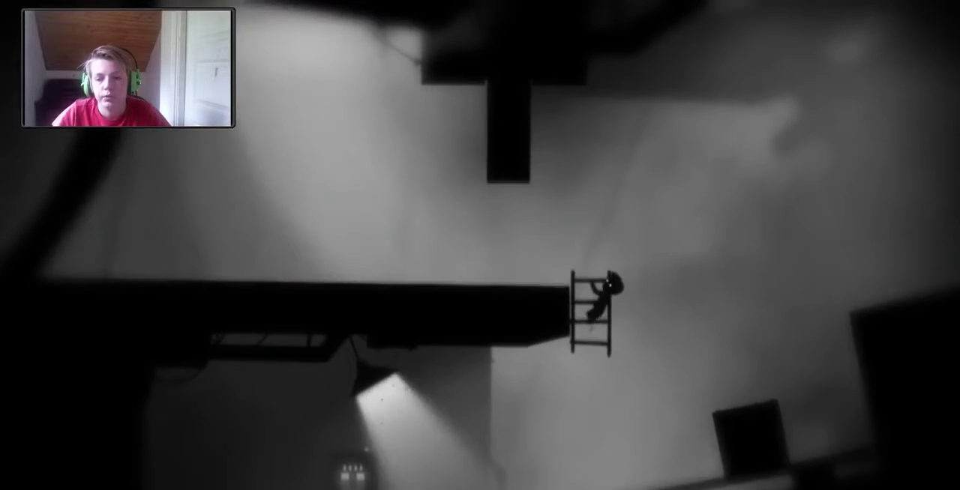
pyautogui.press('Up')
pyautogui.press('Left')
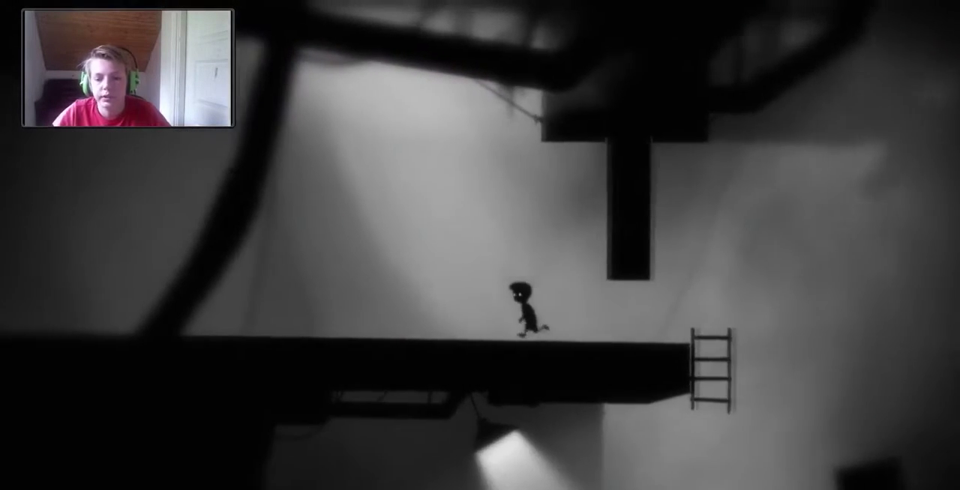
pyautogui.press('Left')
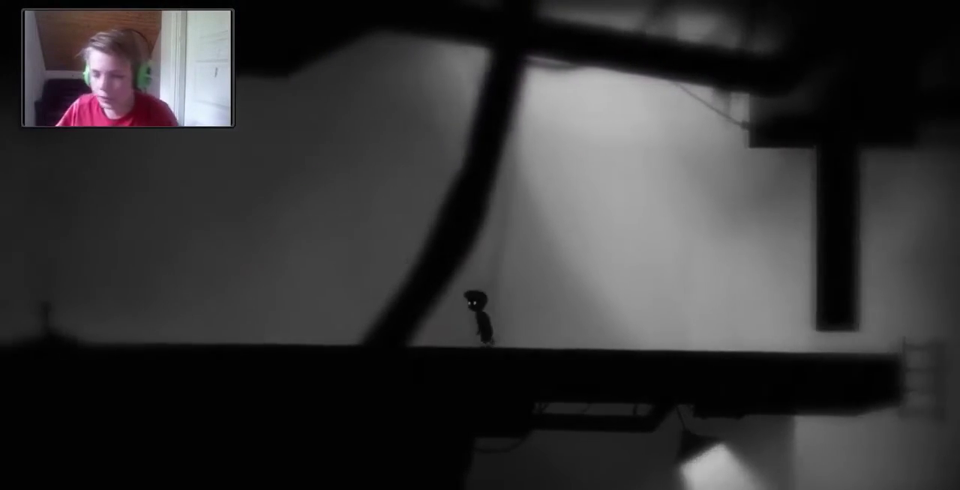
pyautogui.press('Left')
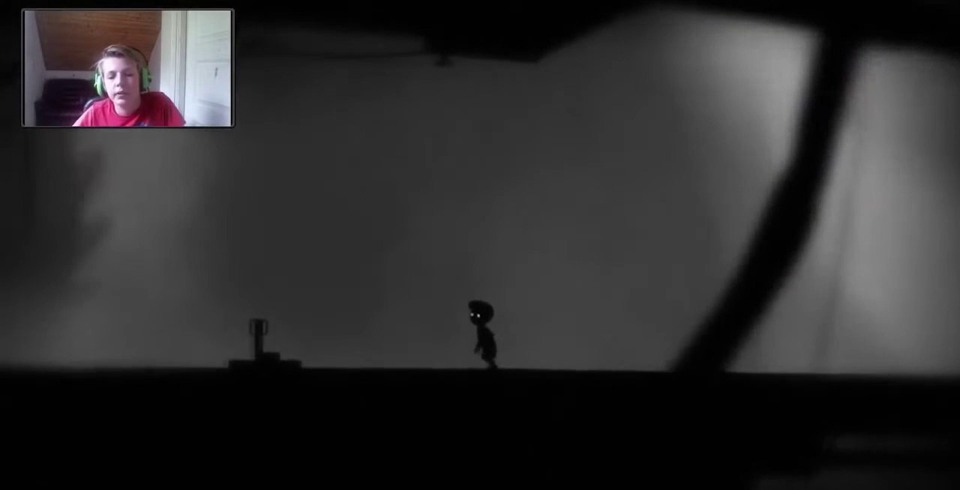
pyautogui.press('Left')
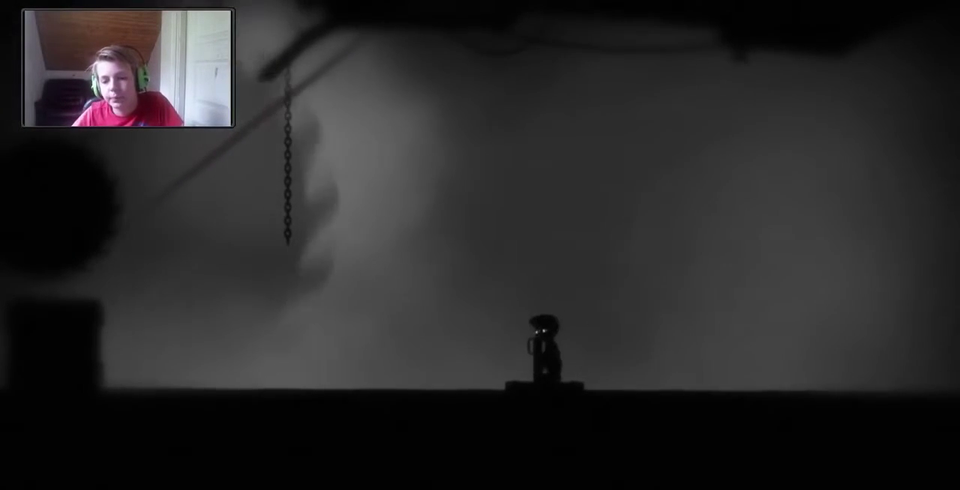
pyautogui.press('Left')
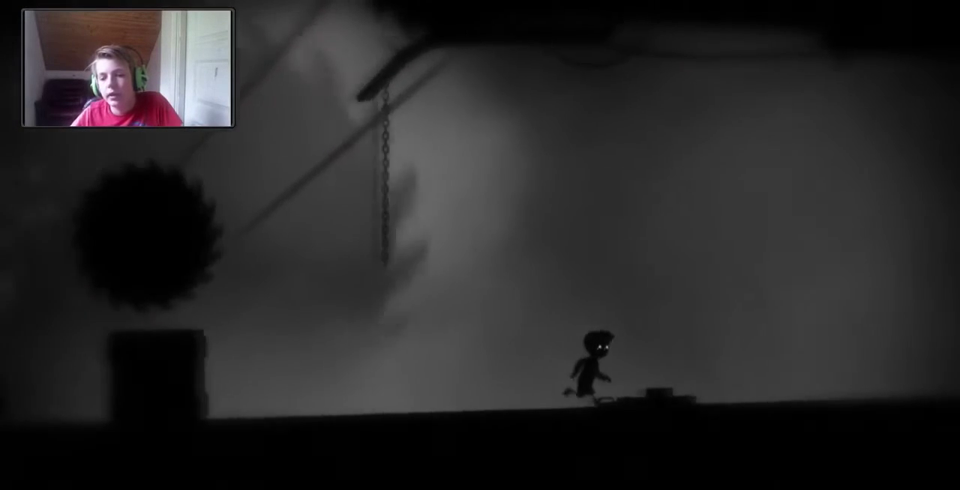
pyautogui.press('Right')
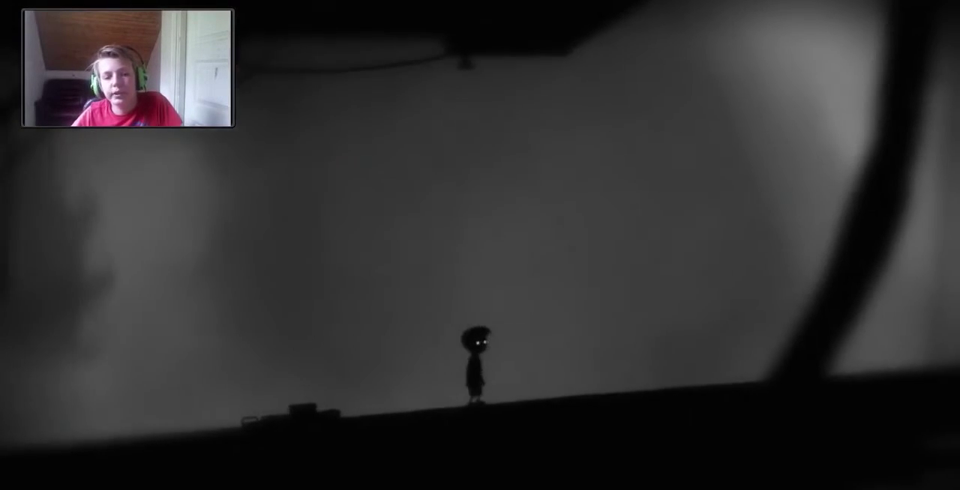
pyautogui.press('Right')
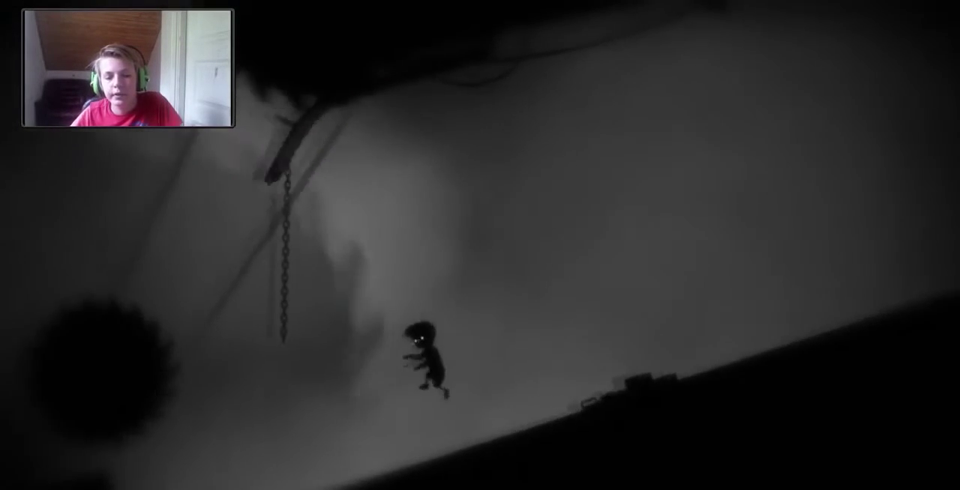
pyautogui.press('Right')
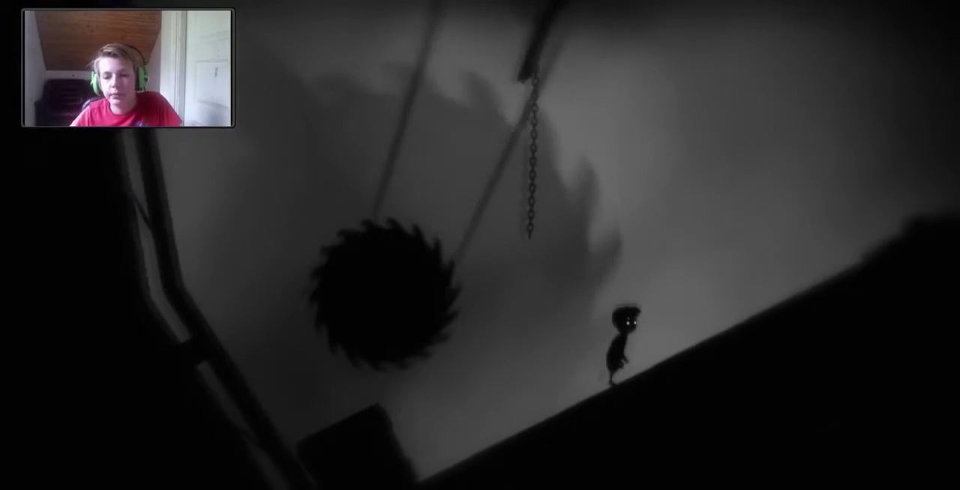
pyautogui.press('Right')
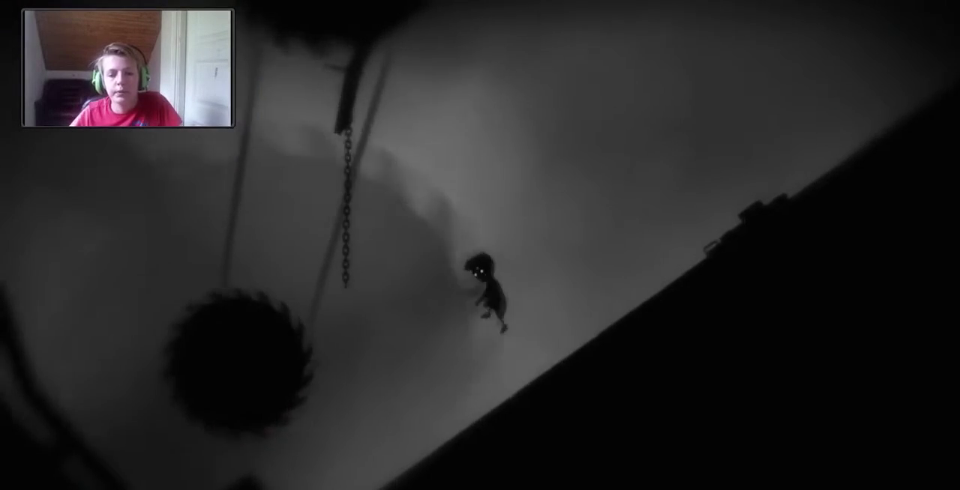
pyautogui.press('Up')
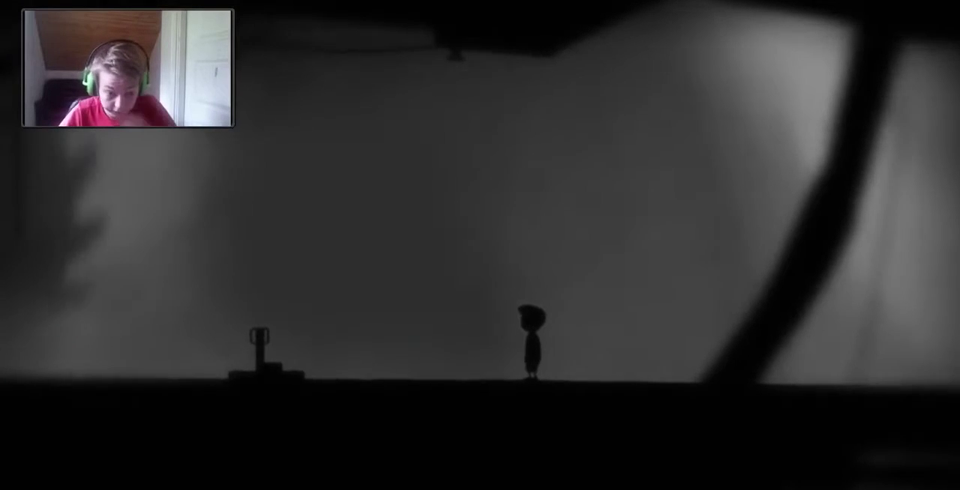
pyautogui.press('Left')
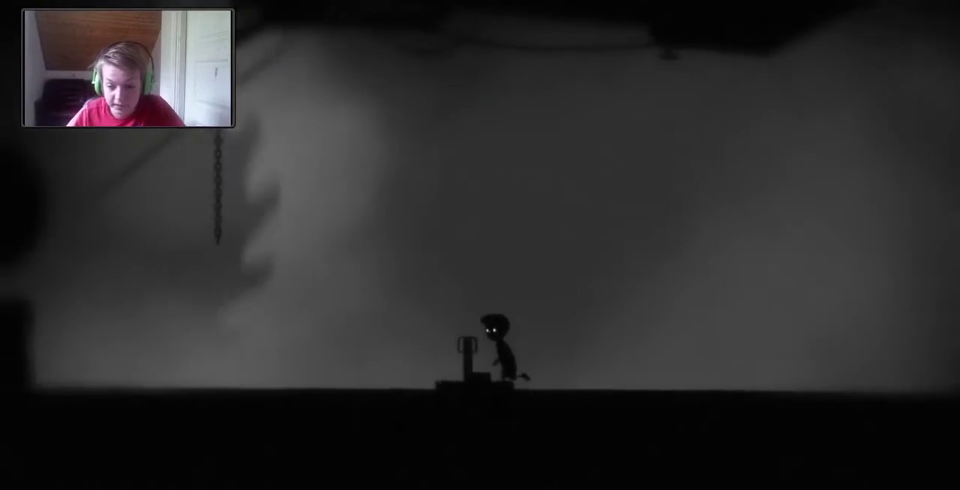
pyautogui.press('ctrl')
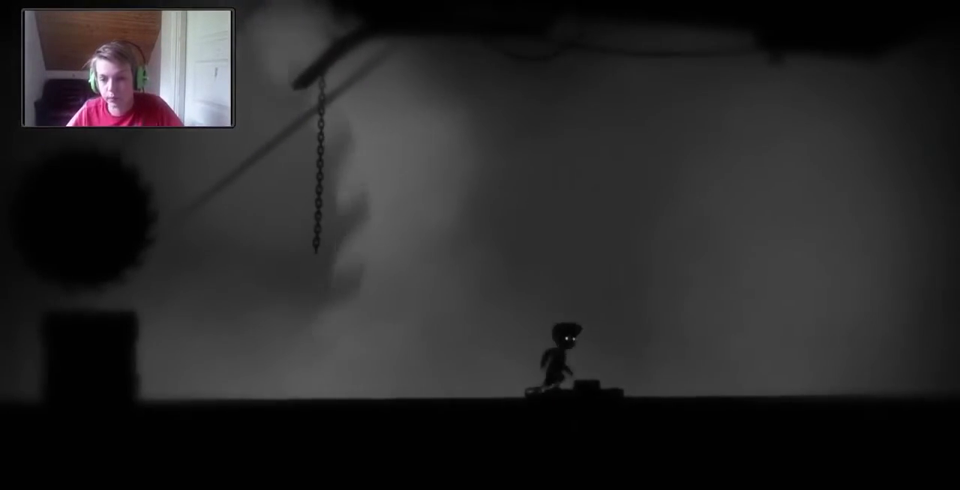
pyautogui.press('Right')
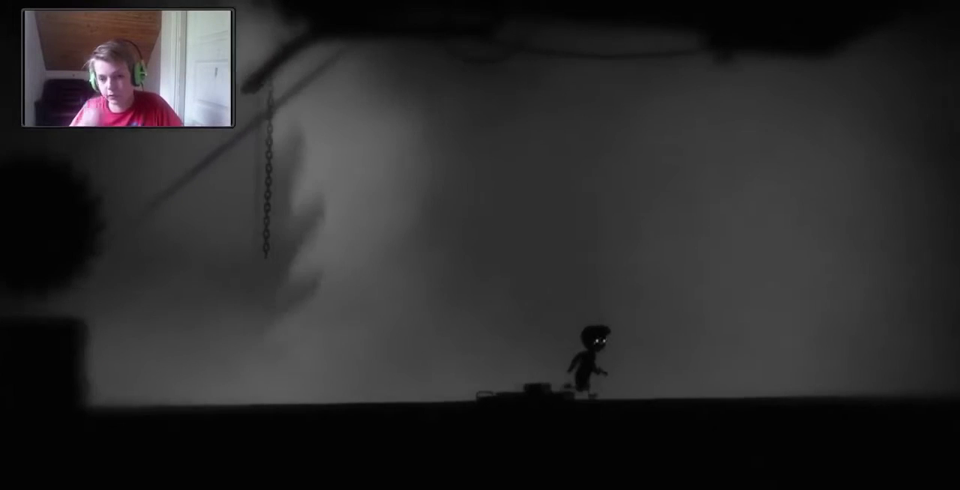
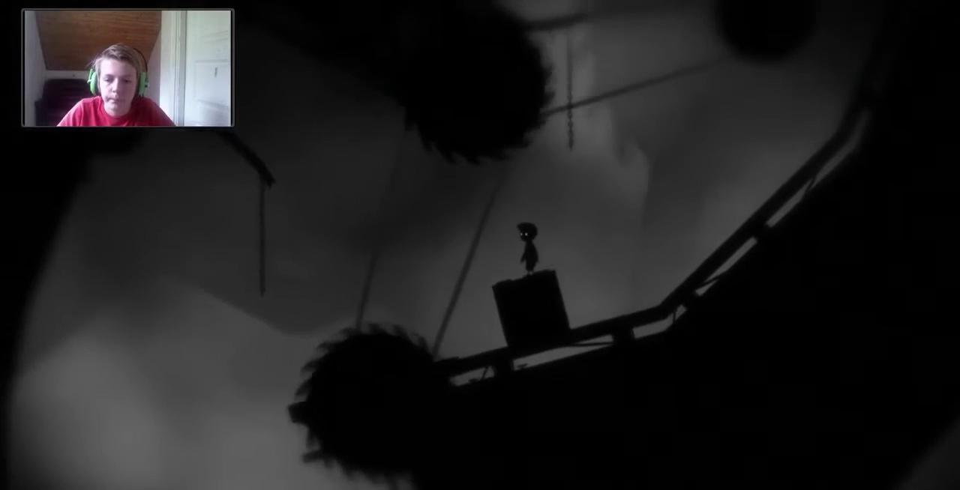
pyautogui.press('Up')
pyautogui.press('Left')
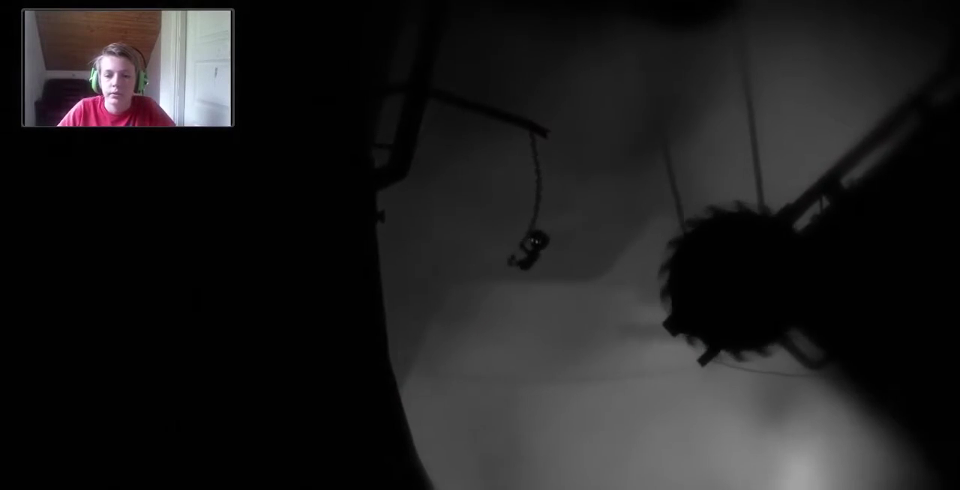
pyautogui.press('Down')
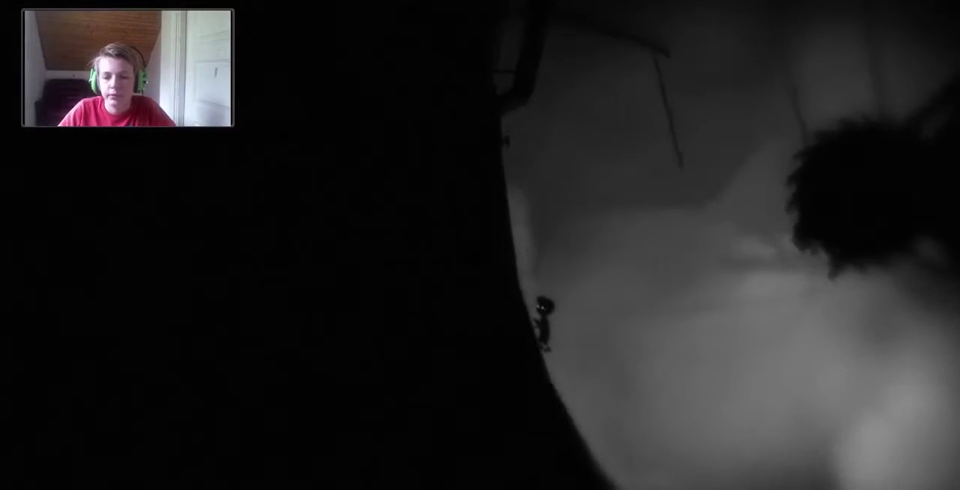
pyautogui.press('Right')
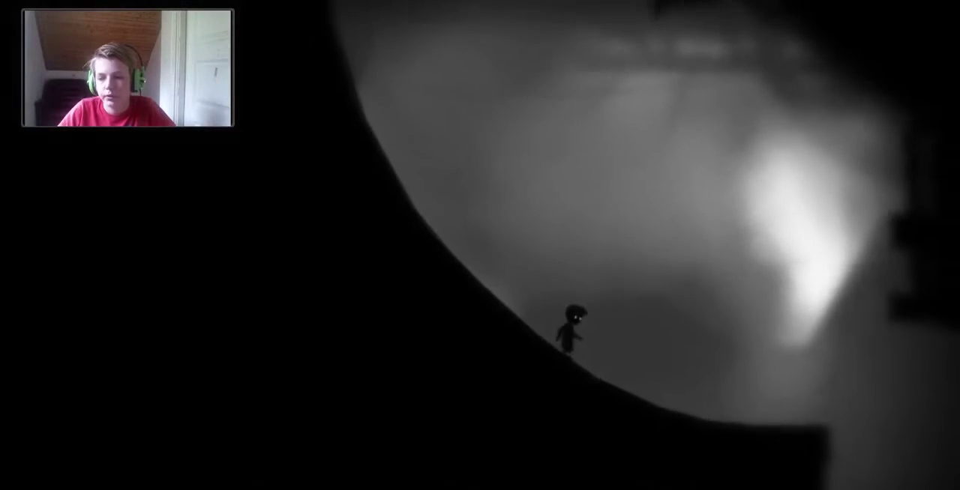
pyautogui.press('Right')
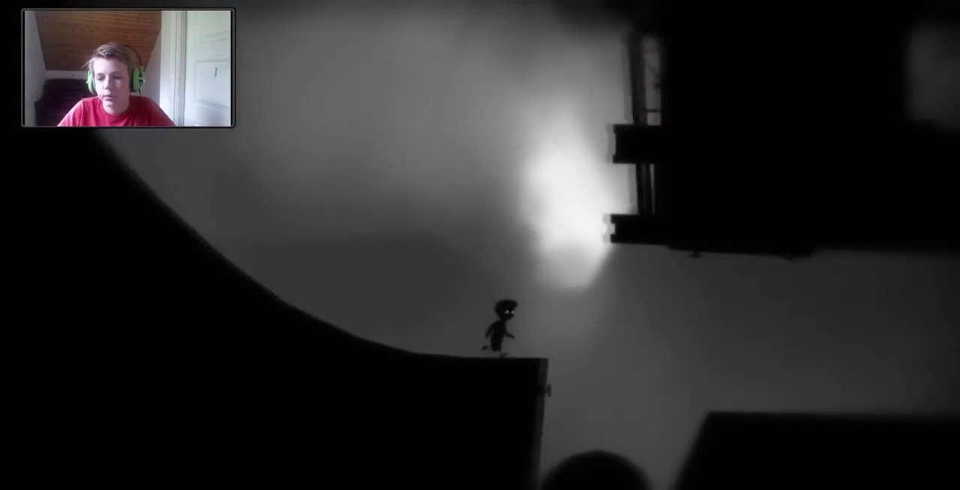
pyautogui.press('Right')
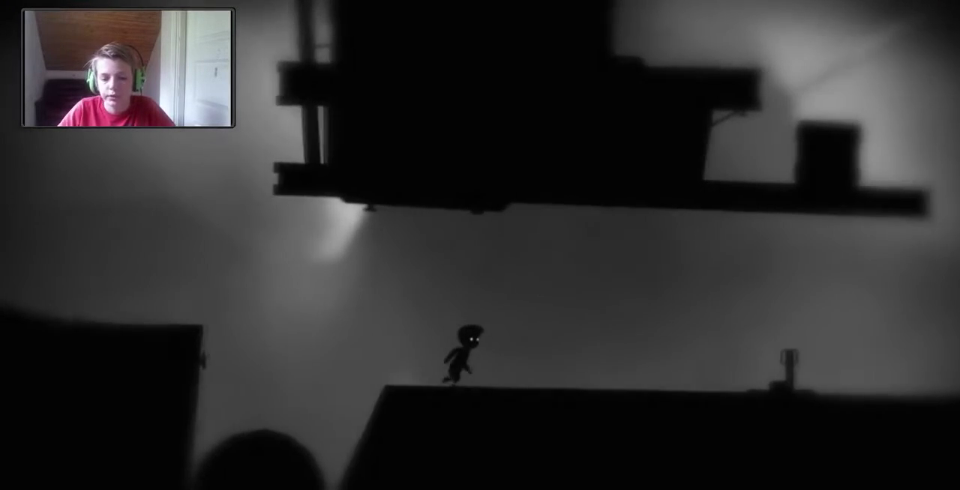
pyautogui.press('Right')
pyautogui.press('Right')
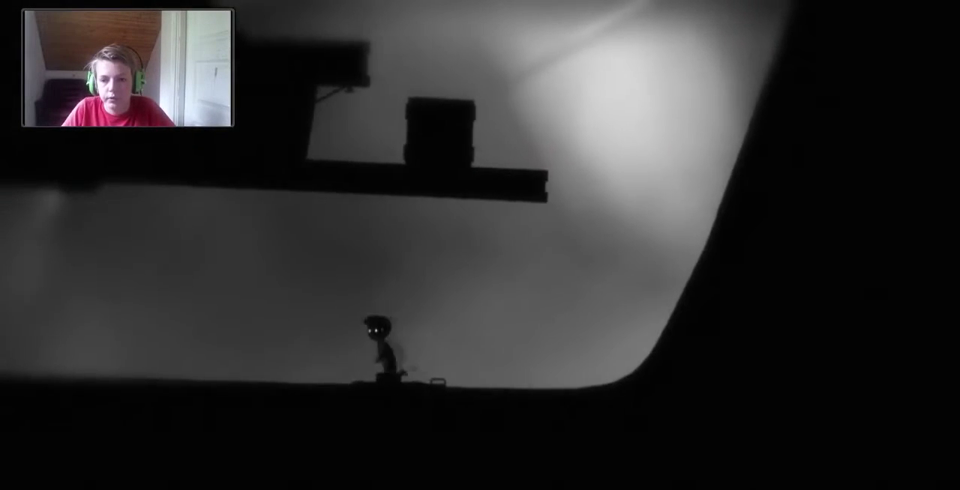
pyautogui.press('Left')
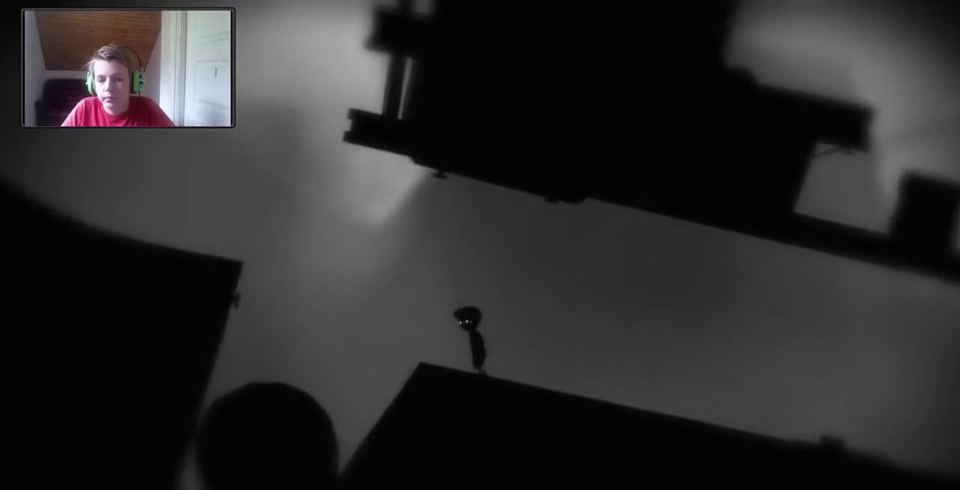
pyautogui.press('Right')
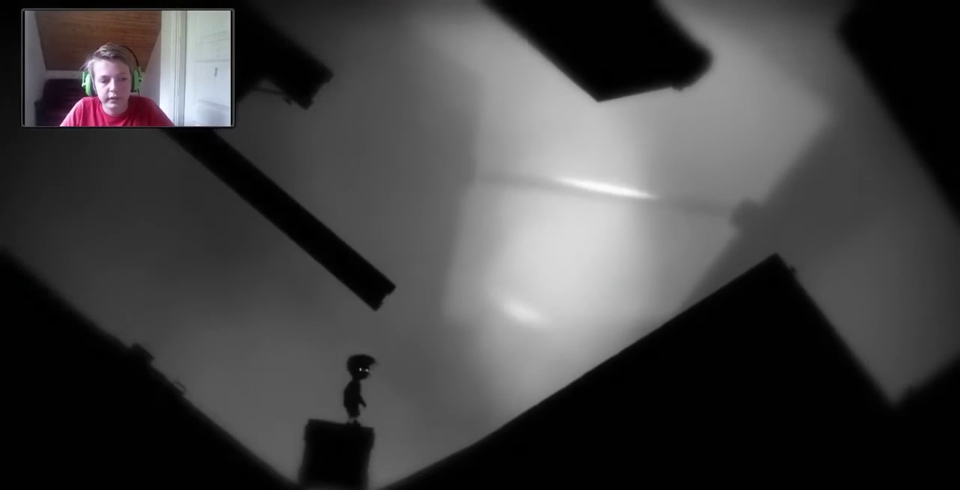
pyautogui.press('Right')
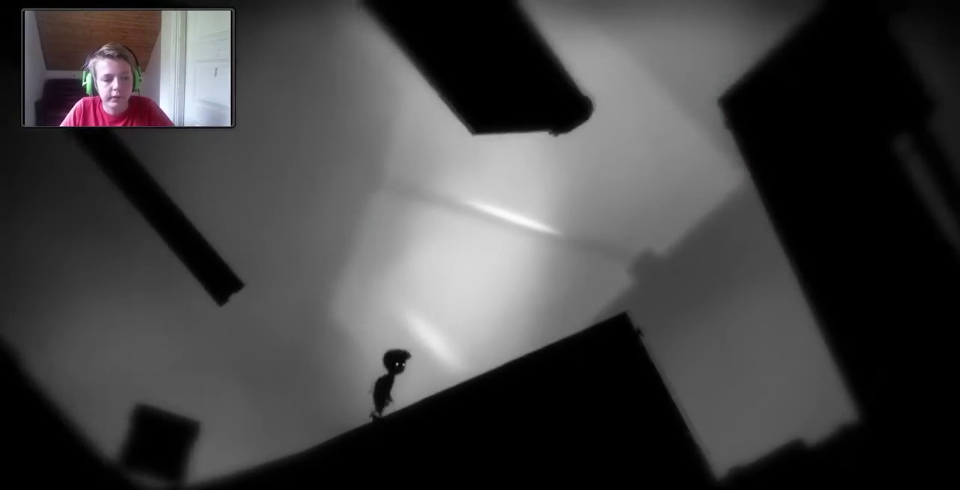
pyautogui.press('Left')
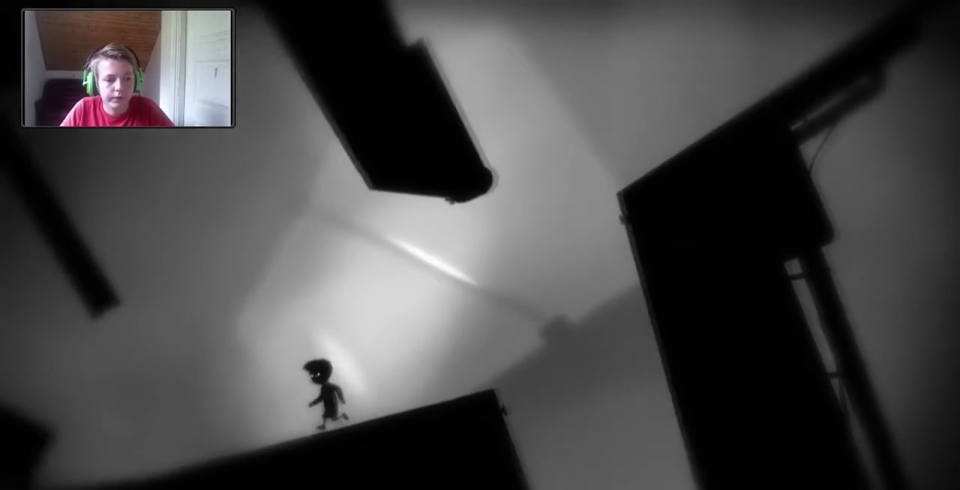
pyautogui.press('Left')
pyautogui.press('ctrl')
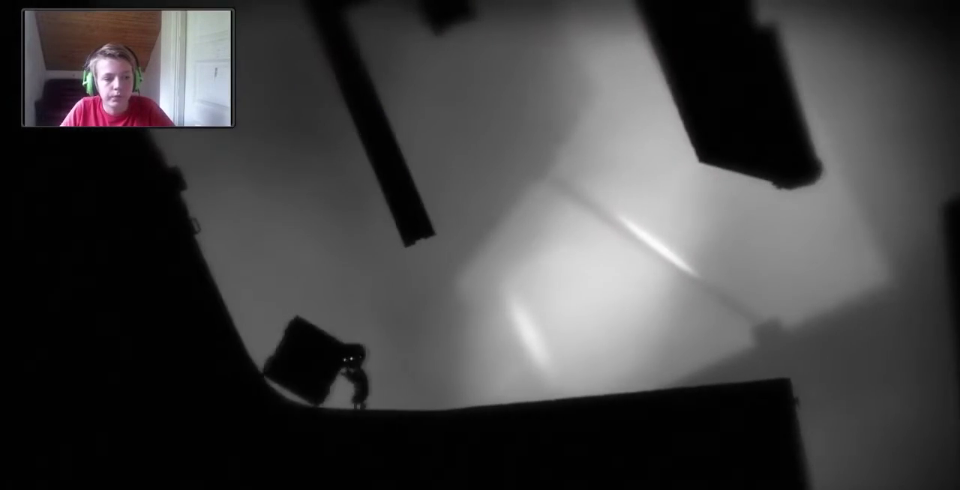
pyautogui.hotkey('ctrl', 'Right')
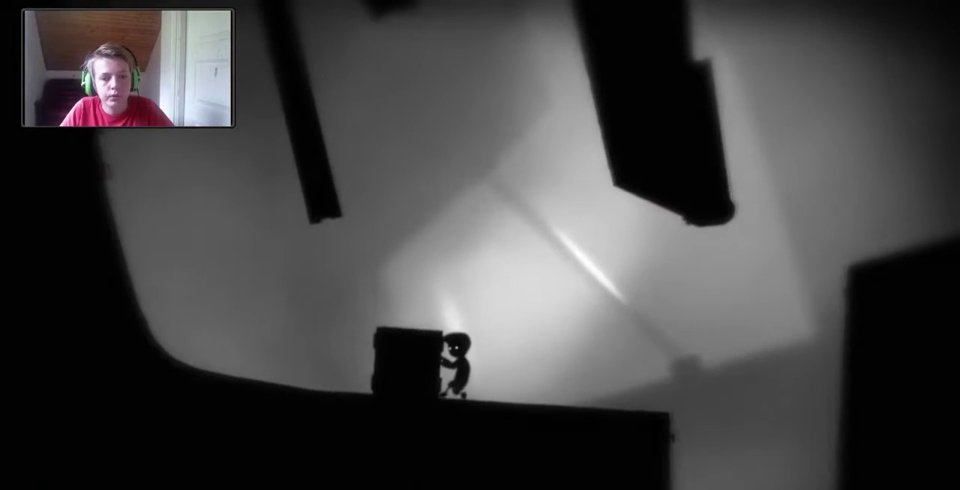
pyautogui.hotkey('ctrl', 'Right')
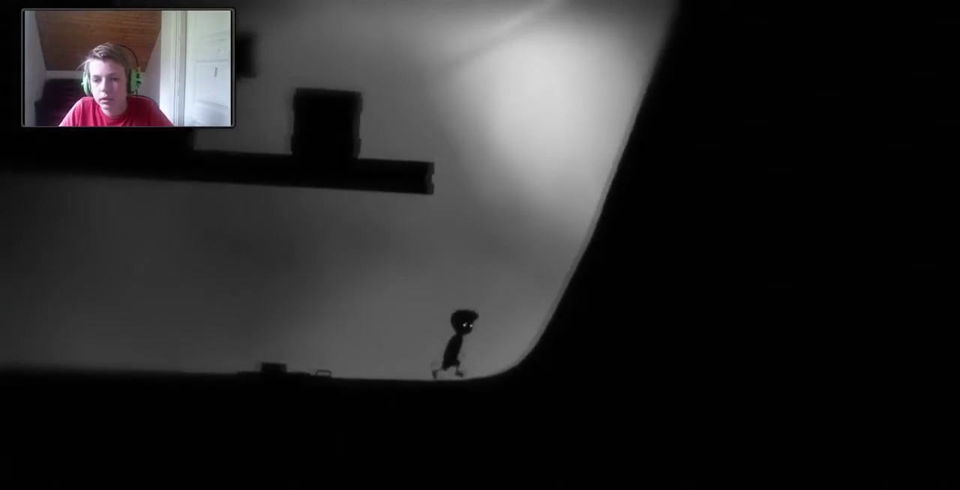
pyautogui.press('Left')
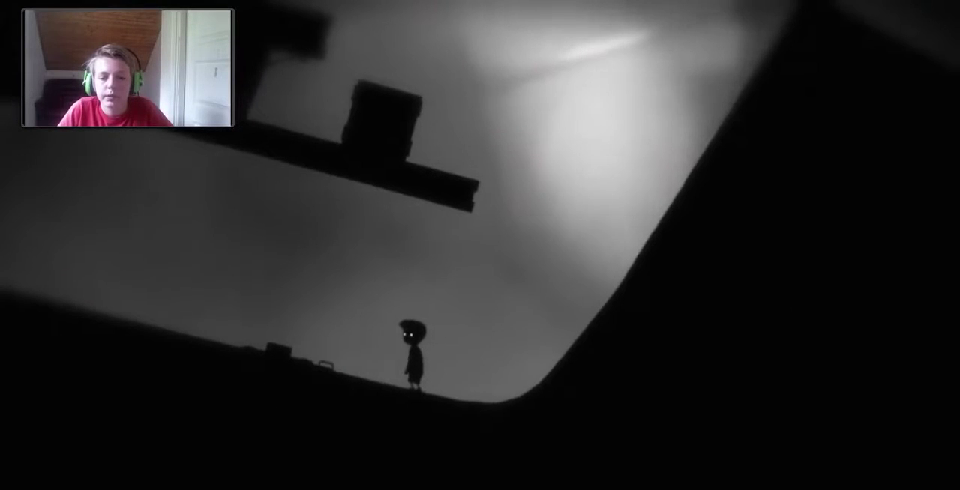
pyautogui.press('Left')
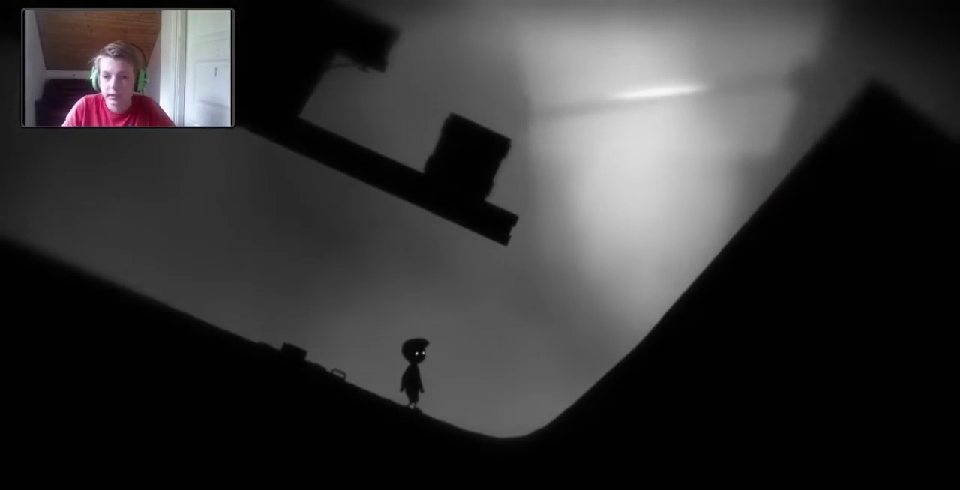
pyautogui.press('Left')
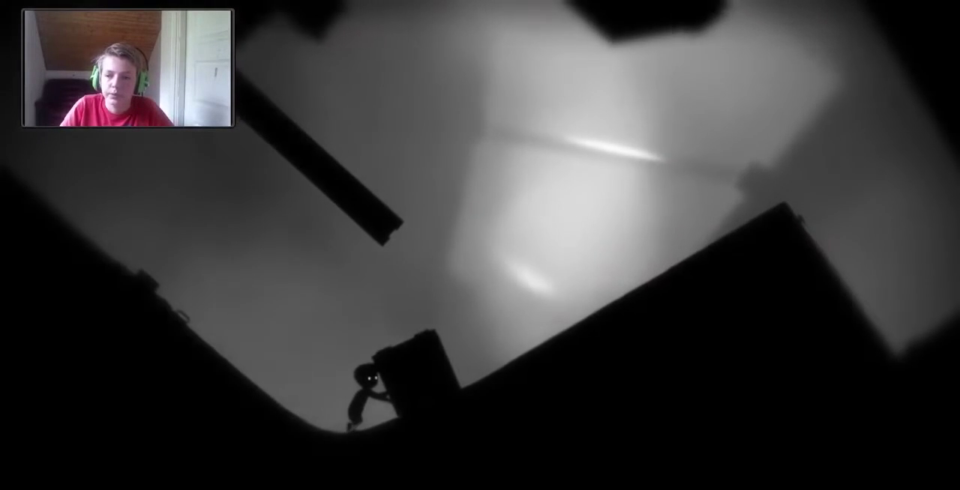
pyautogui.press('Right')
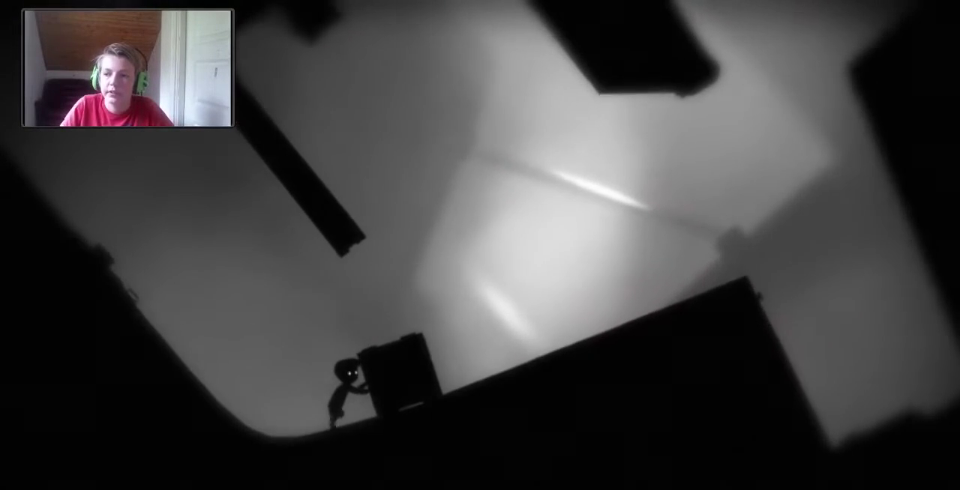
pyautogui.press('Right')
pyautogui.press('Right')
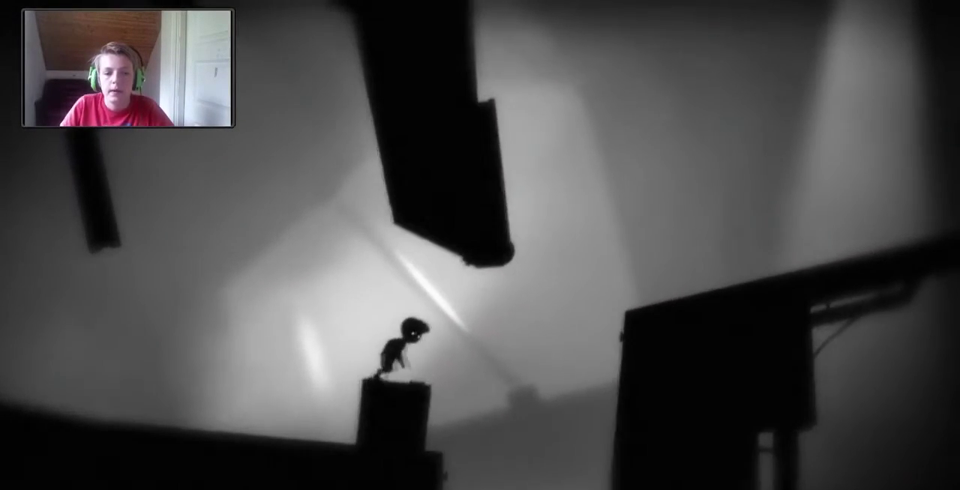
pyautogui.press('Up')
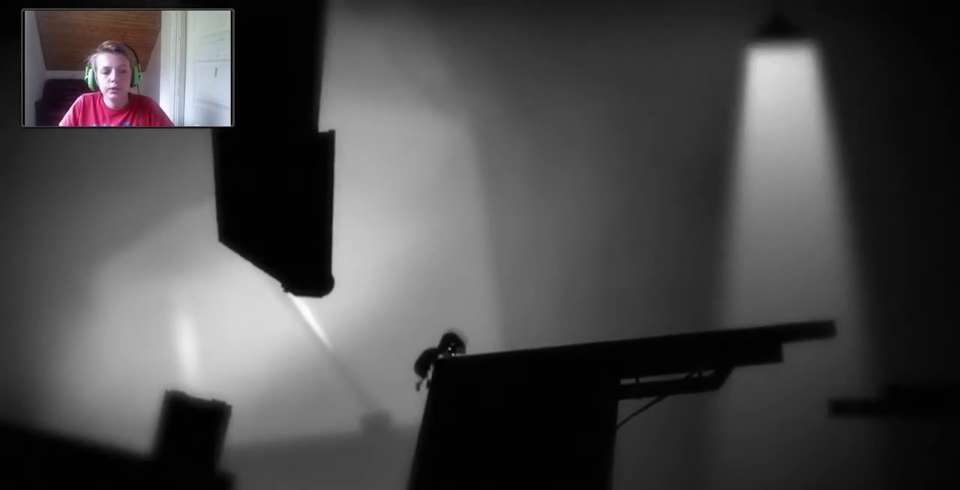
pyautogui.press('Right')
pyautogui.press('Right')
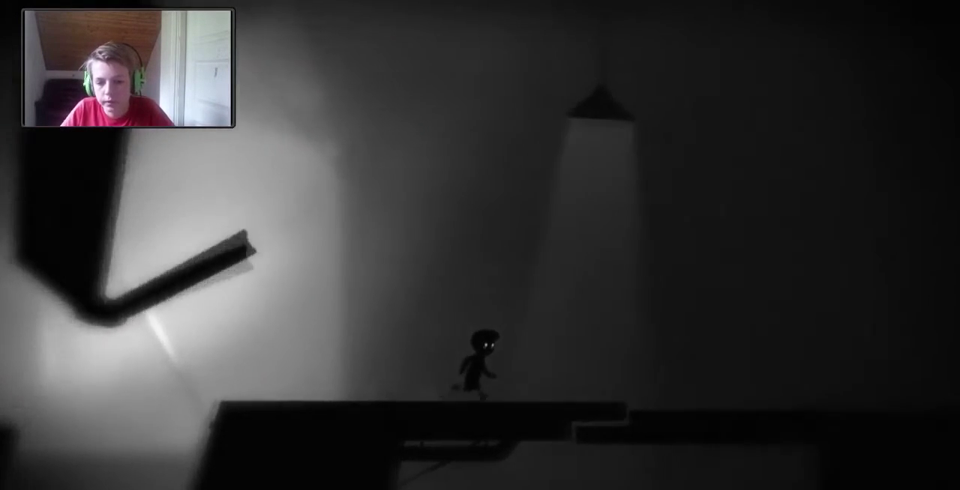
pyautogui.press('Right')
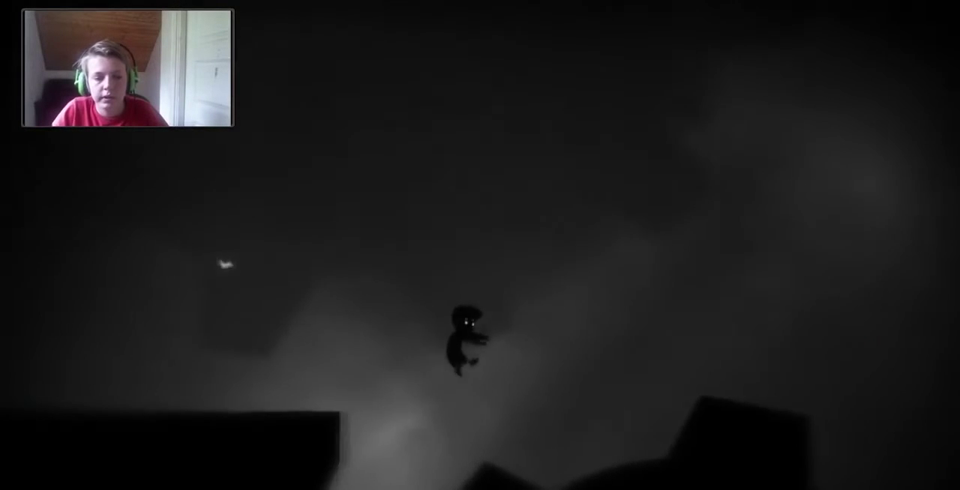
pyautogui.press('Right')
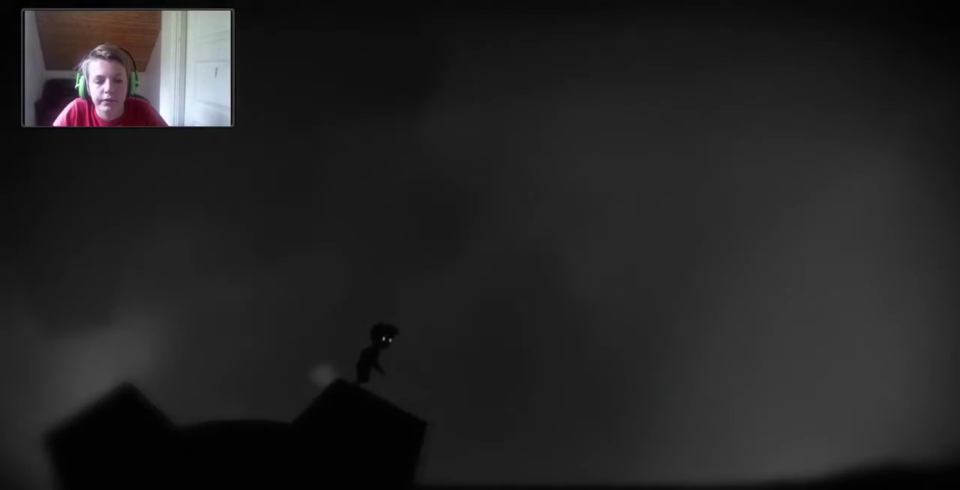
pyautogui.press('Right')
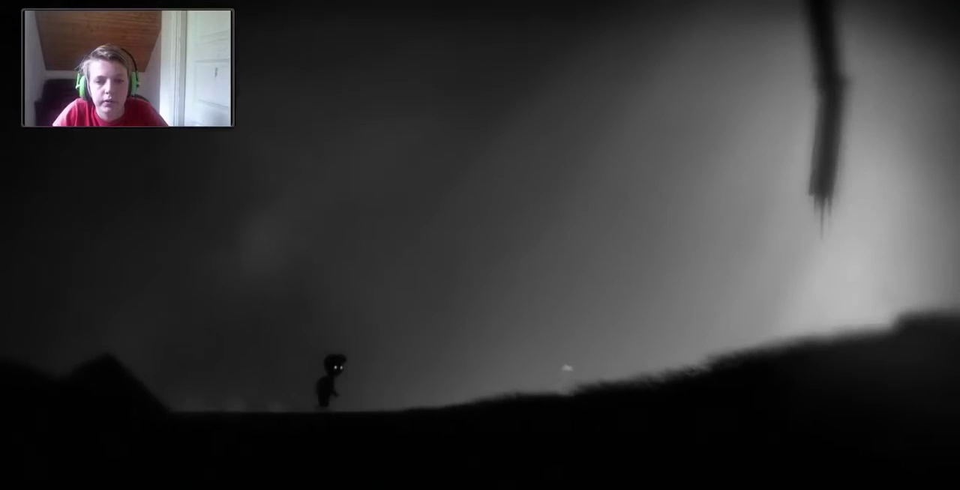
pyautogui.press('Right')
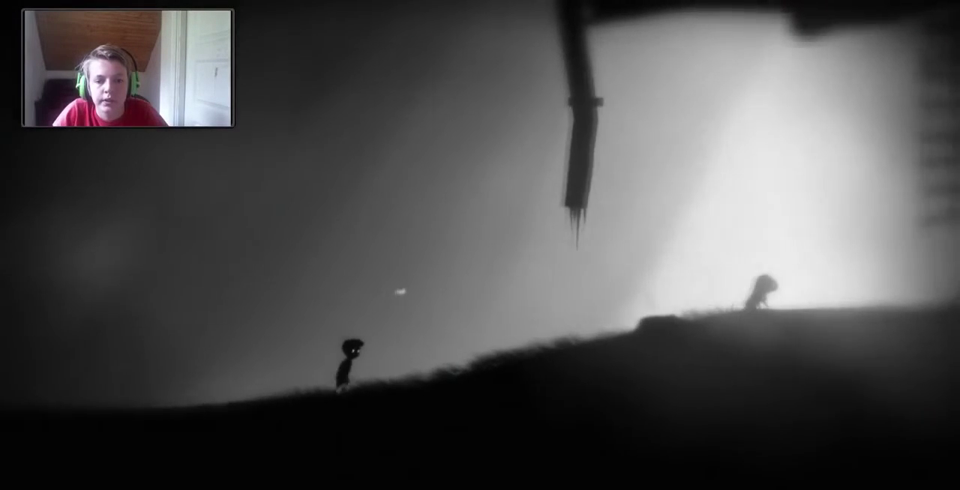
pyautogui.press('Right')
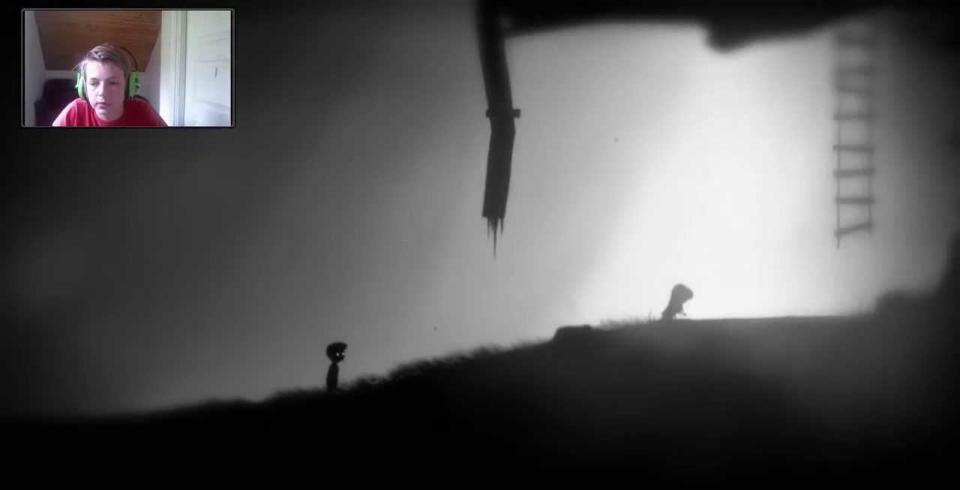
pyautogui.press('Right')
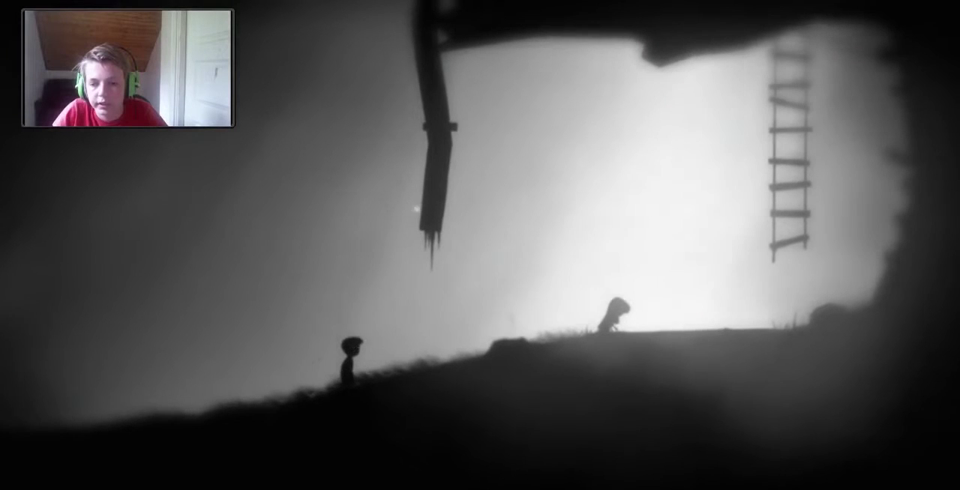
pyautogui.press('Right')
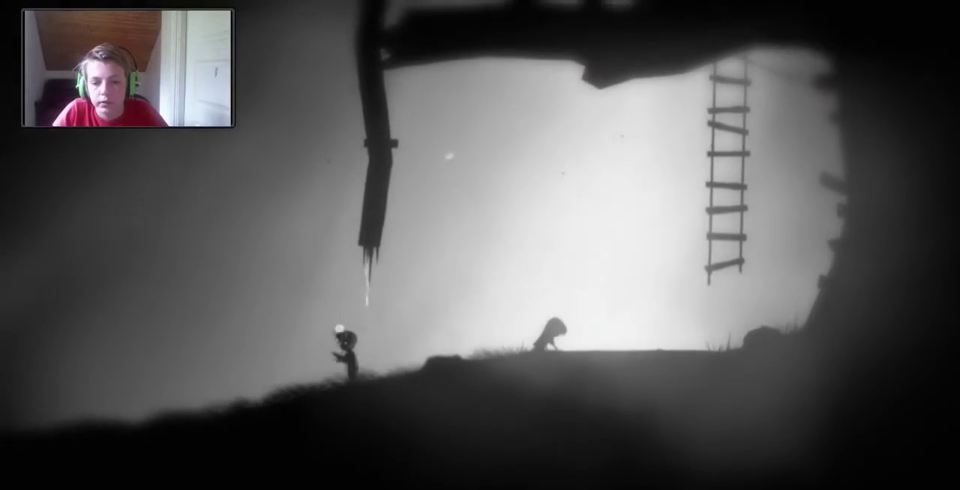
pyautogui.press('Right')
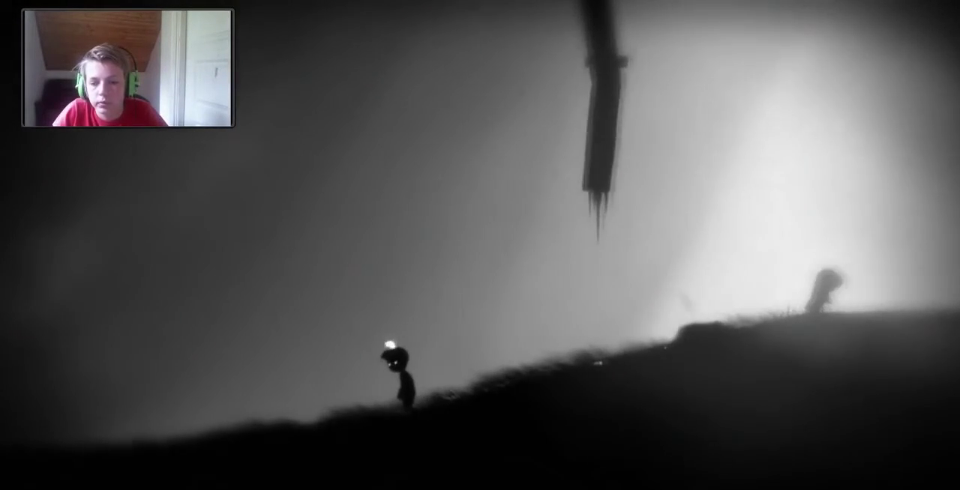
pyautogui.press('Right')
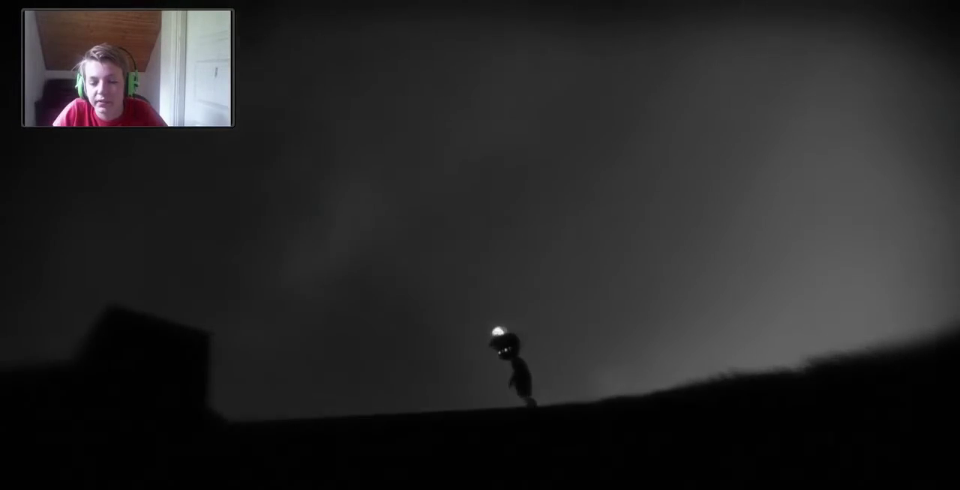
pyautogui.press('Right')
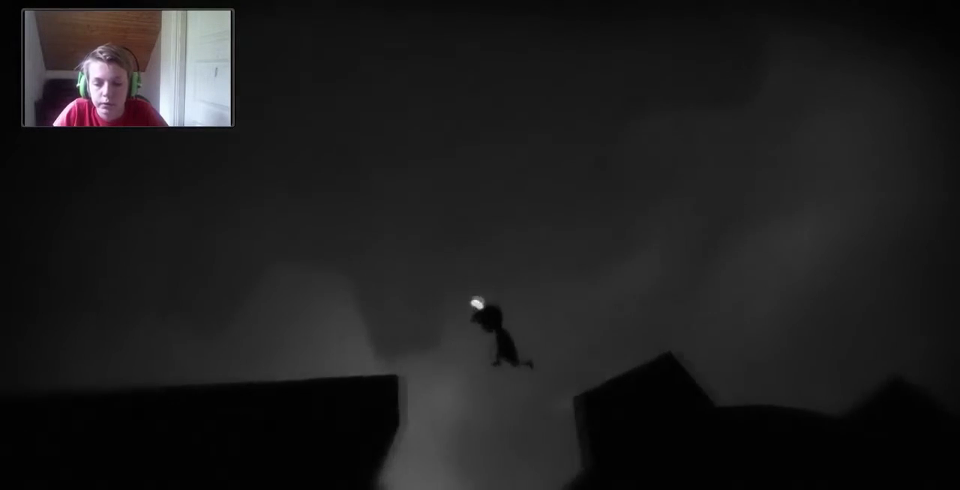
pyautogui.press('Right')
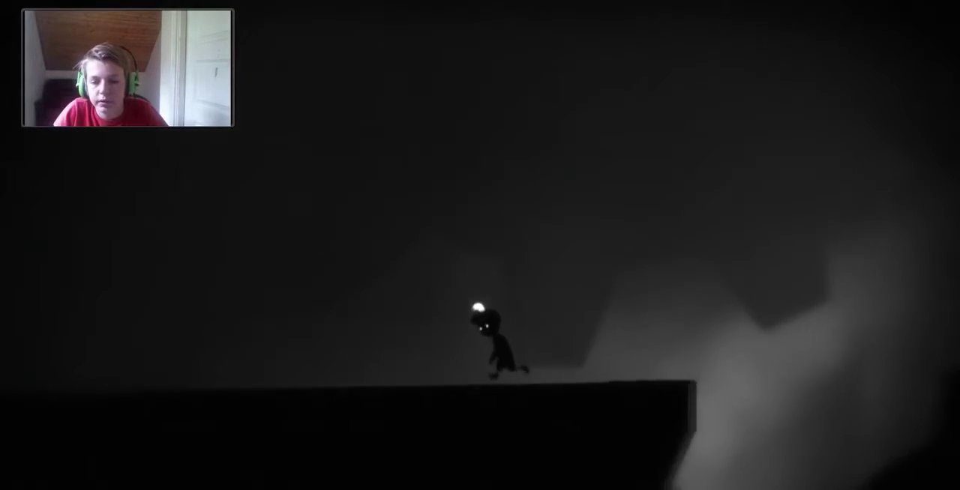
pyautogui.press('Right')
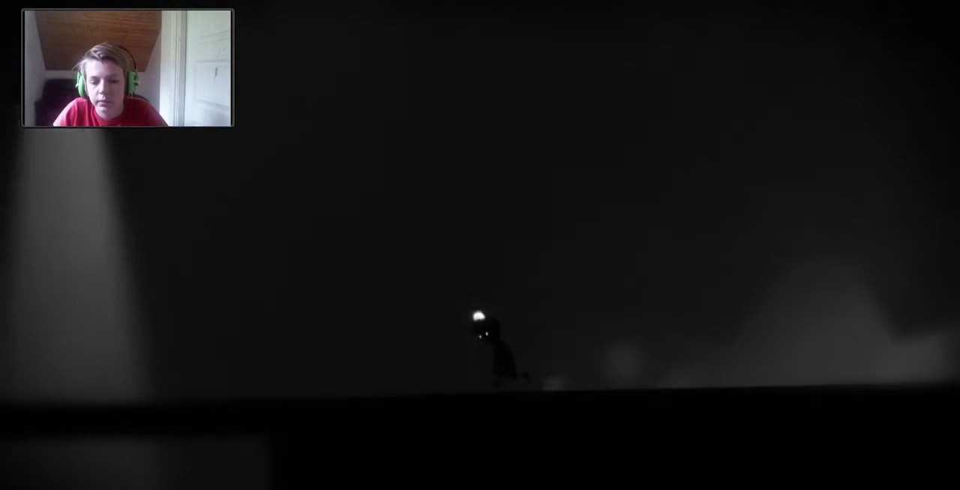
pyautogui.press('Right')
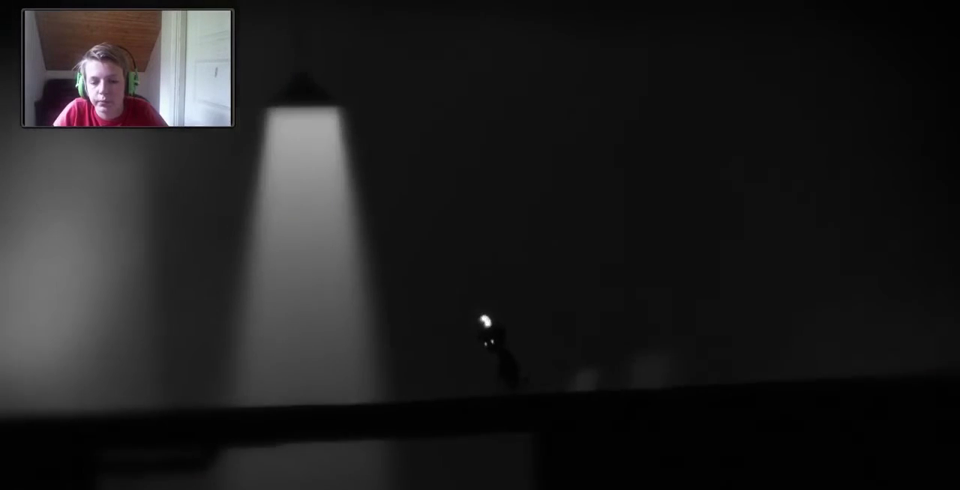
pyautogui.press('Right')
pyautogui.press('Right')
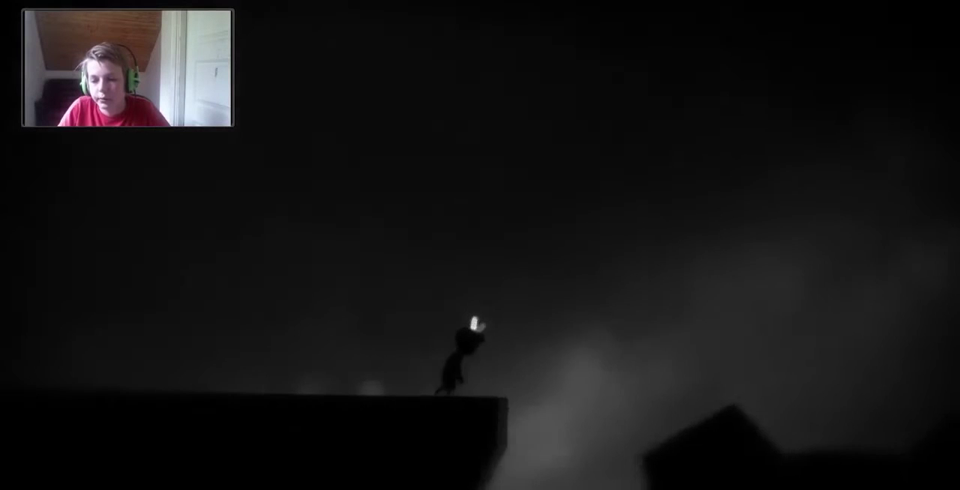
pyautogui.press('Right')
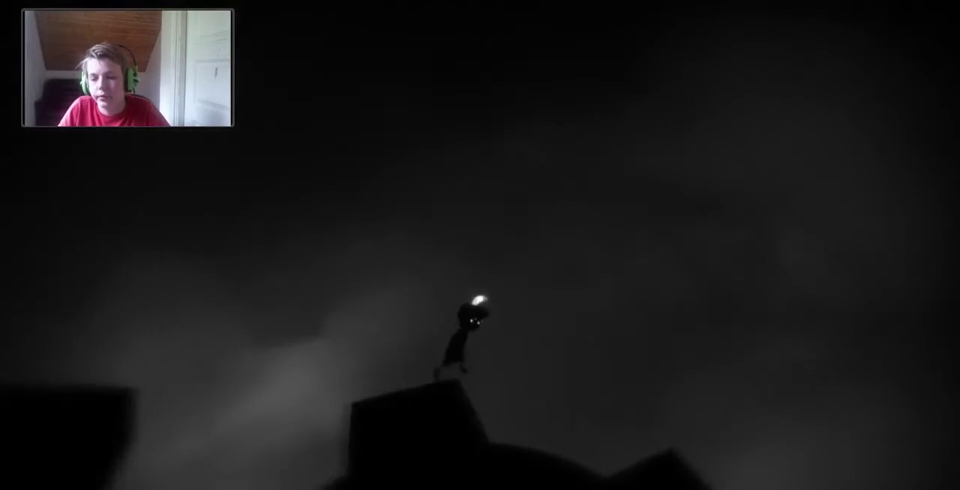
pyautogui.press('Right')
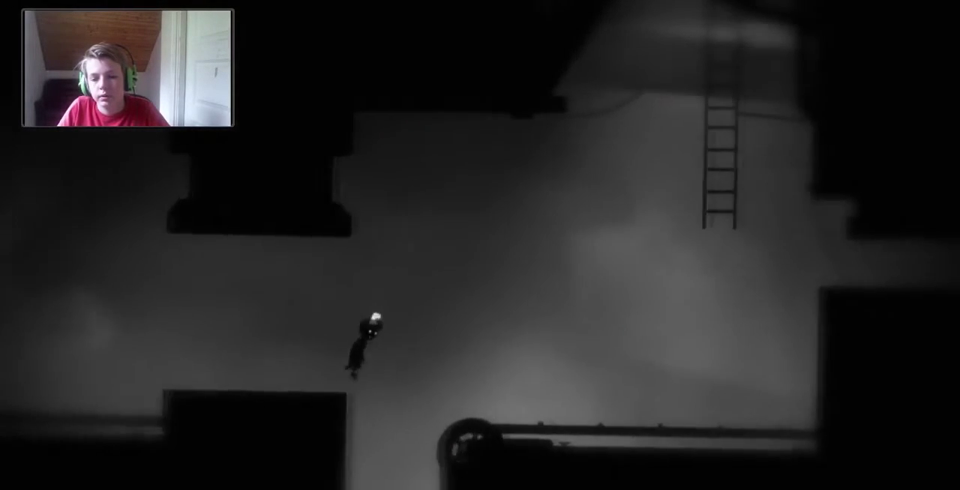
pyautogui.press('Right')
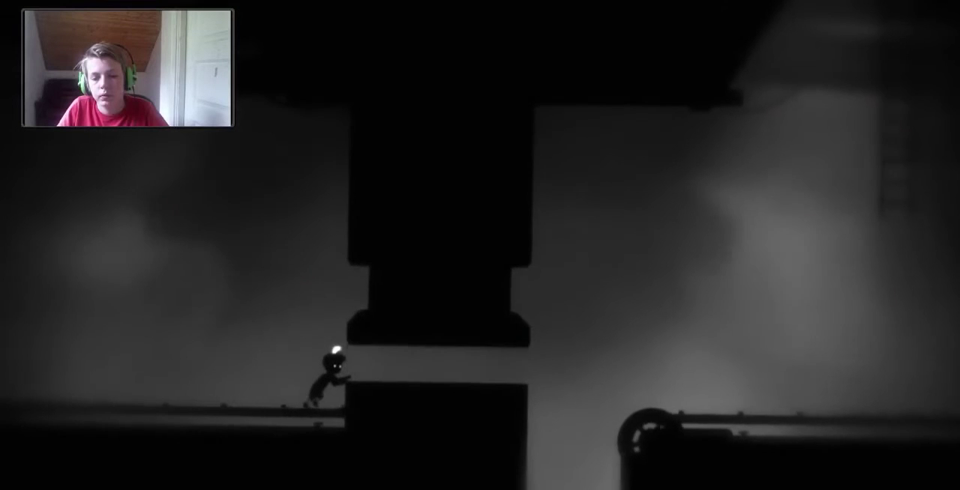
pyautogui.press('Right')
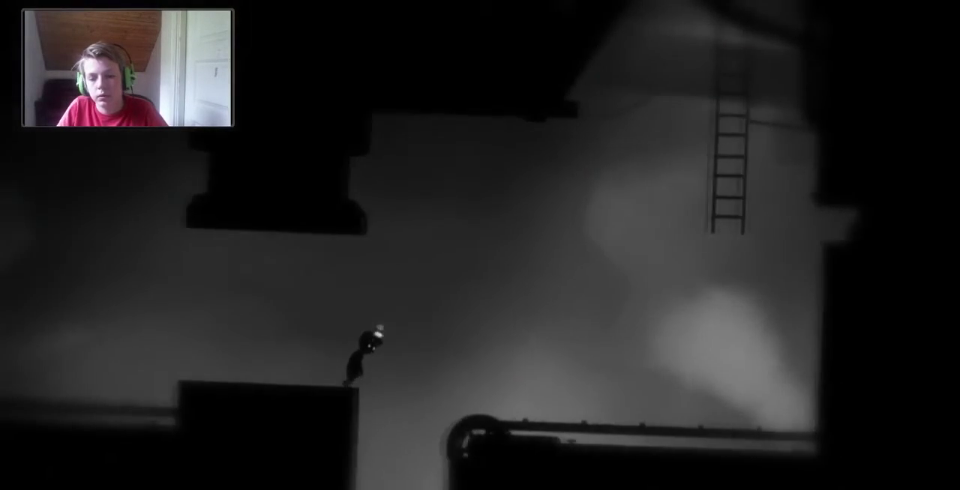
pyautogui.press('Up')
pyautogui.press('Right')
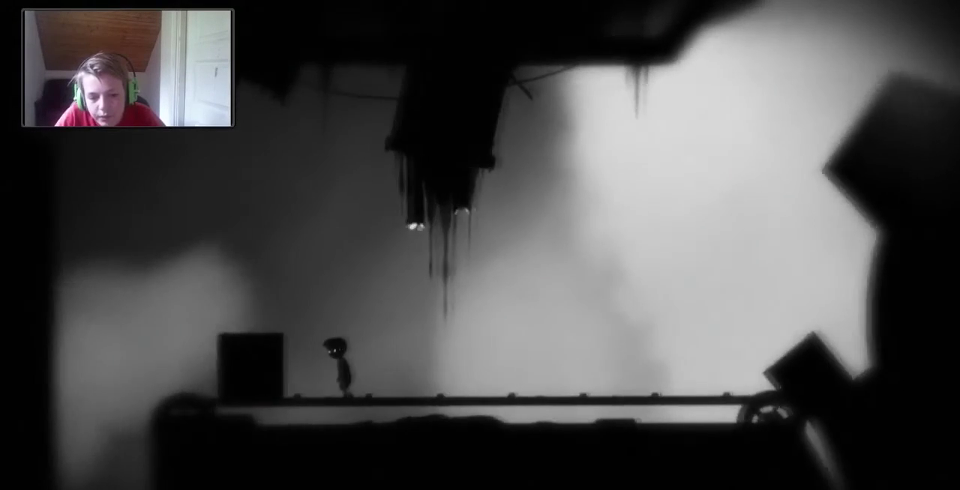
pyautogui.press('Right')
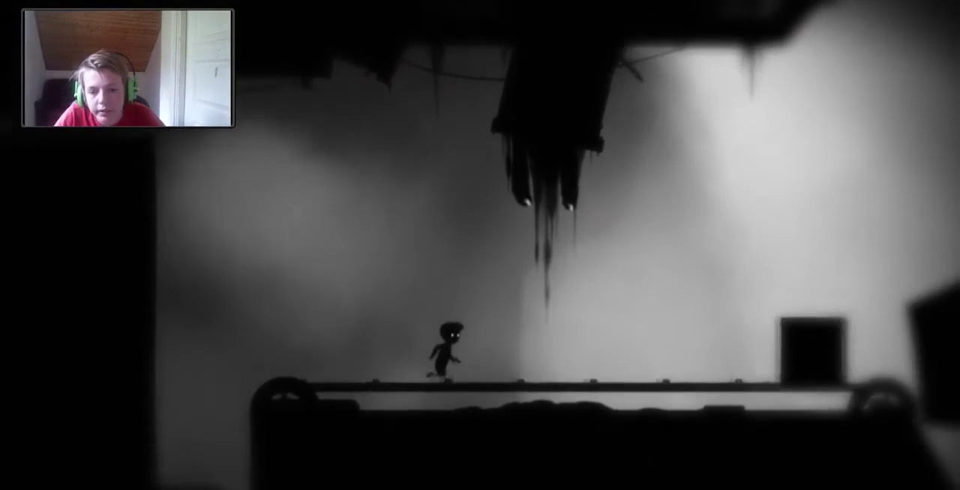
pyautogui.press('Right')
pyautogui.press('Up')
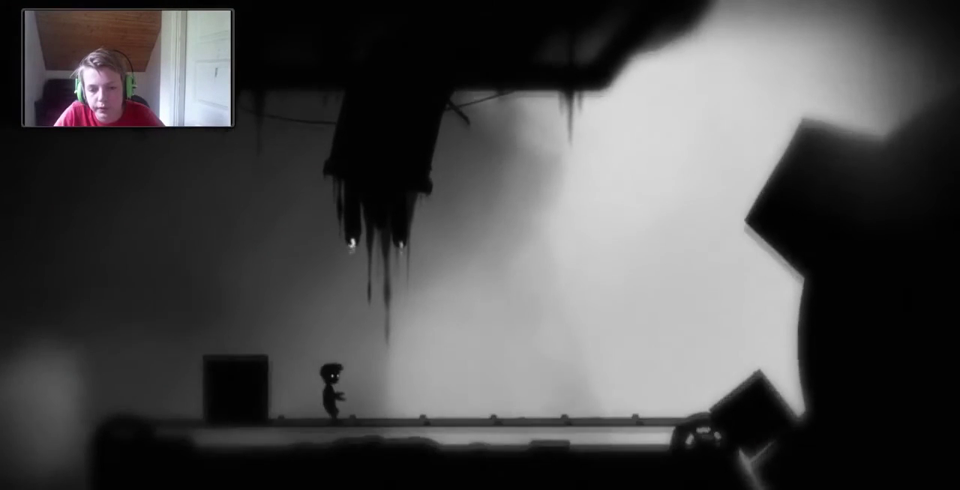
pyautogui.press('Up')
pyautogui.press('Right')
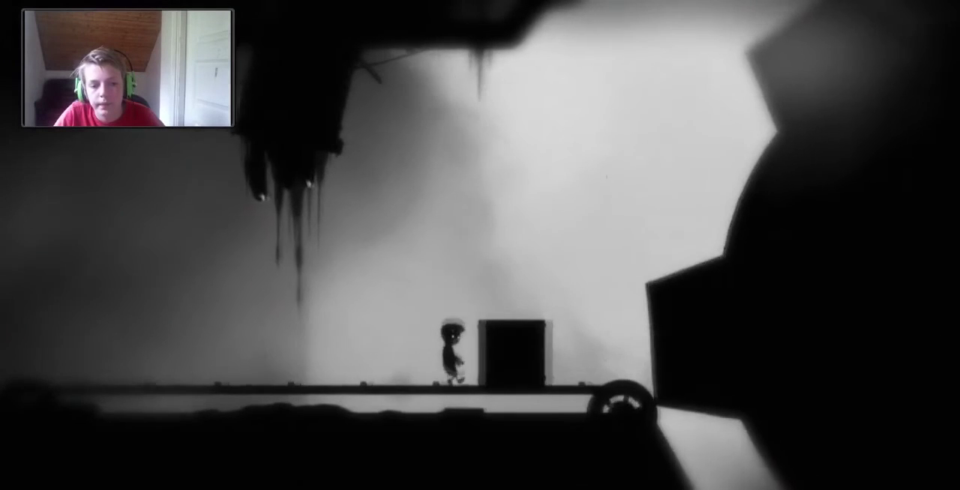
pyautogui.press('Right')
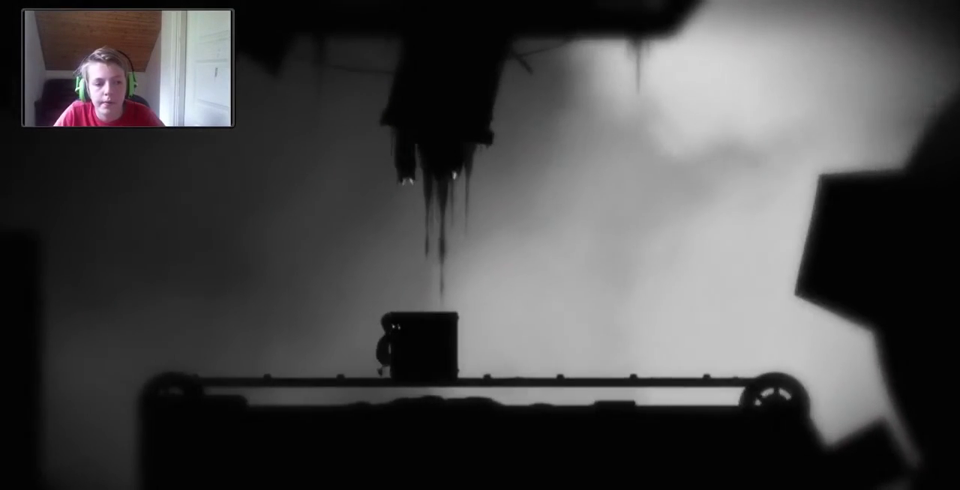
pyautogui.press('Up')
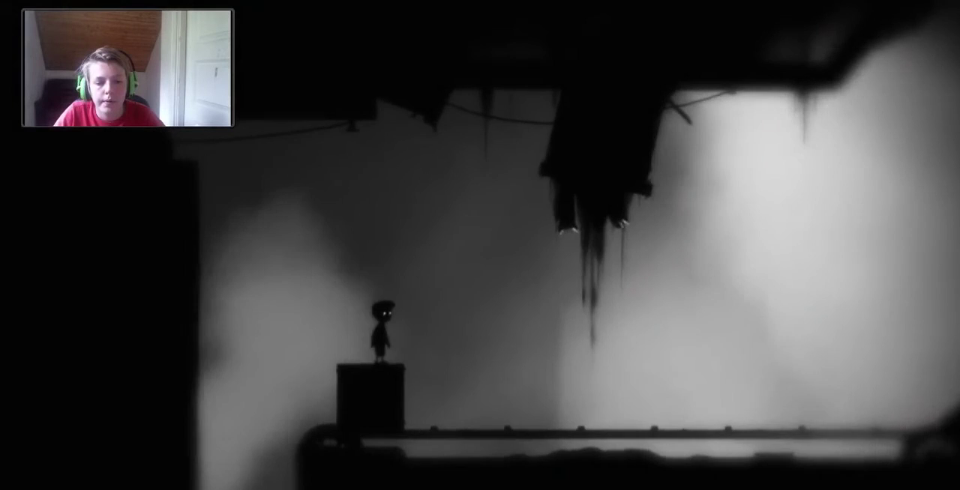
pyautogui.press('Up')
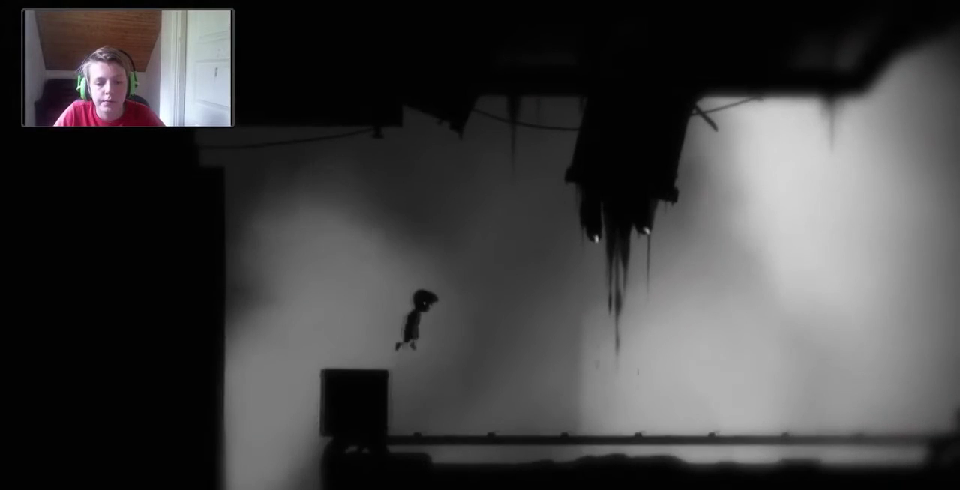
pyautogui.press('Right')
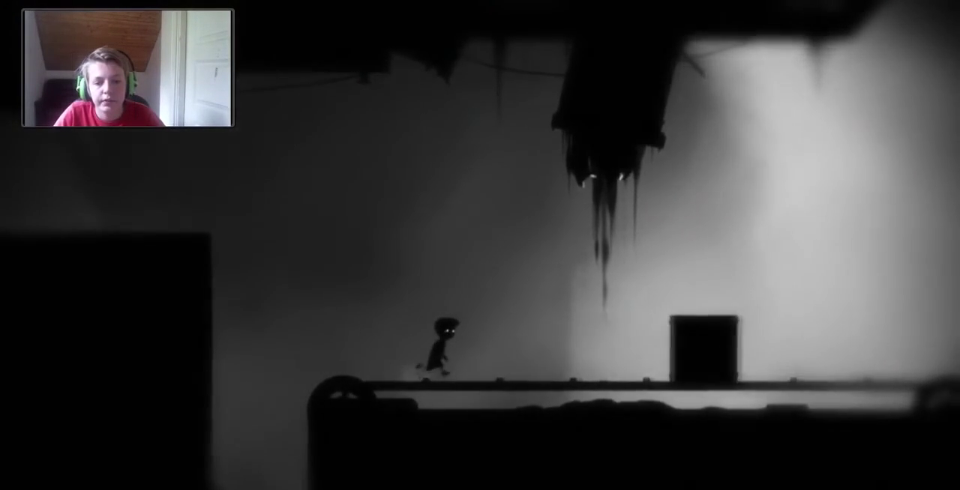
pyautogui.press('Right')
pyautogui.press('ctrl')
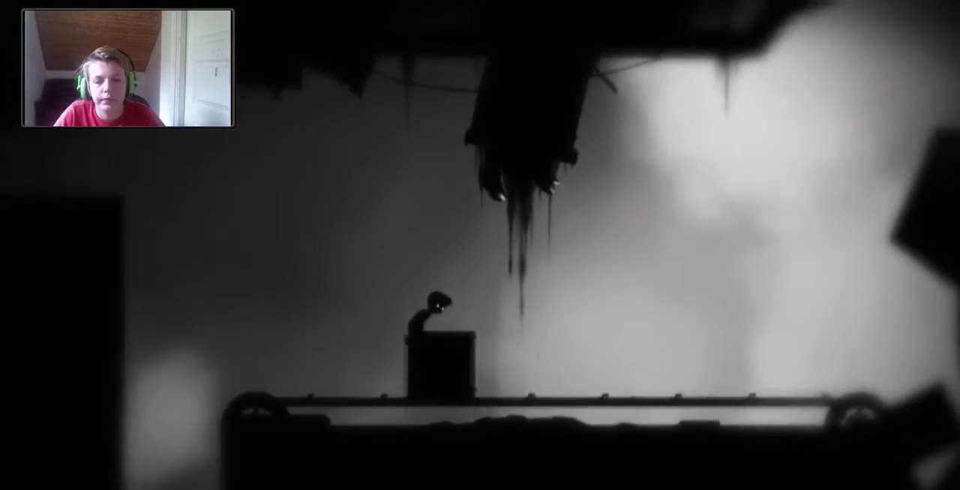
pyautogui.press('Up')
pyautogui.press('Right')
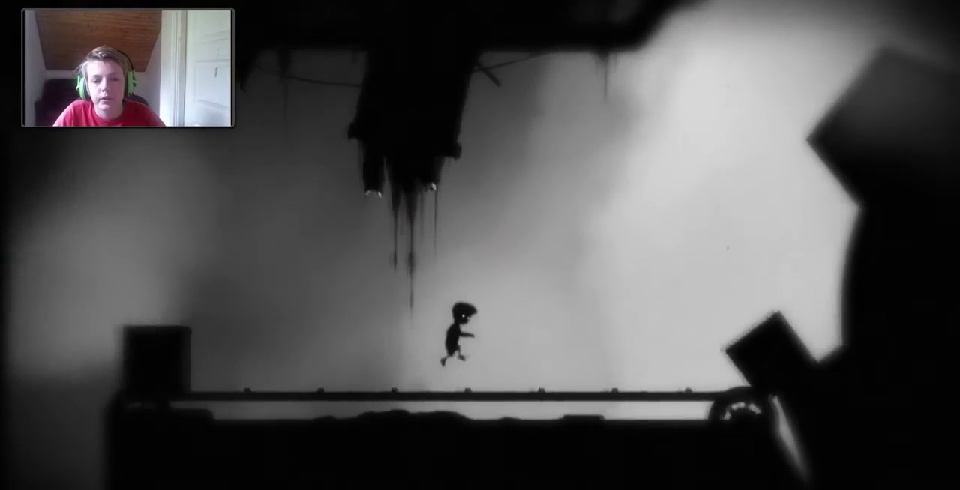
pyautogui.press('Right')
pyautogui.press('Up')
pyautogui.press('ctrl')
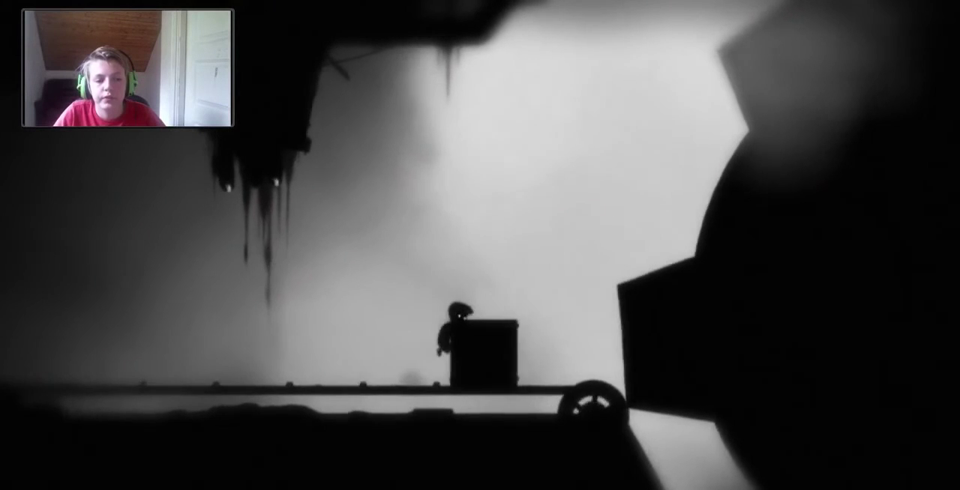
pyautogui.press('Up')
pyautogui.press('Right')
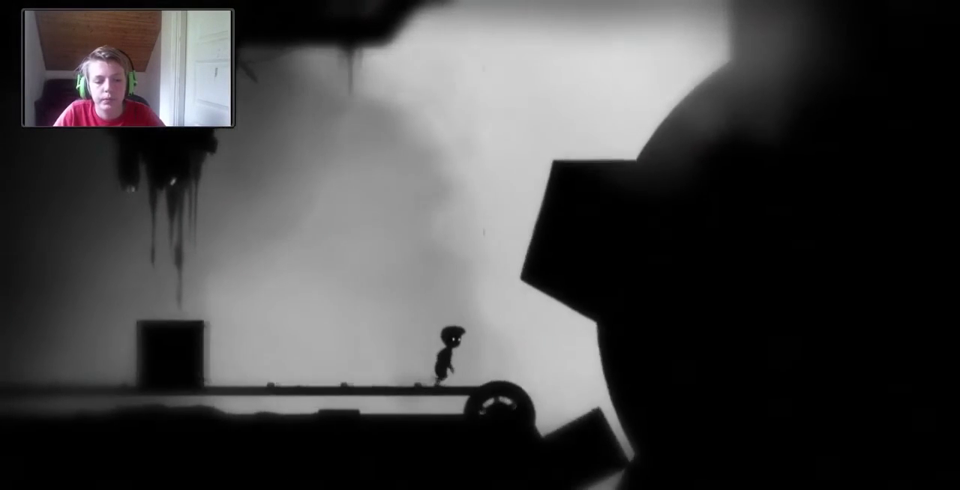
pyautogui.press('Right')
pyautogui.press('Up')
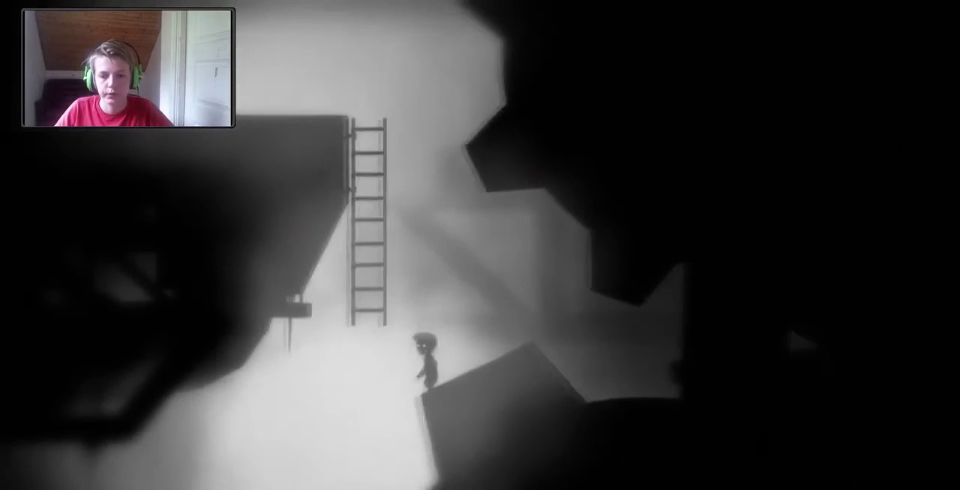
pyautogui.press('Up')
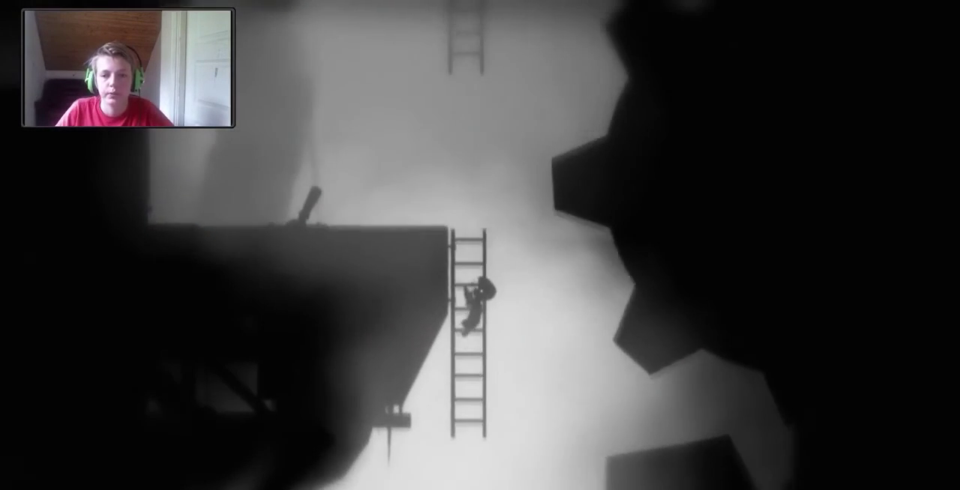
pyautogui.press('Up')
pyautogui.press('Left')
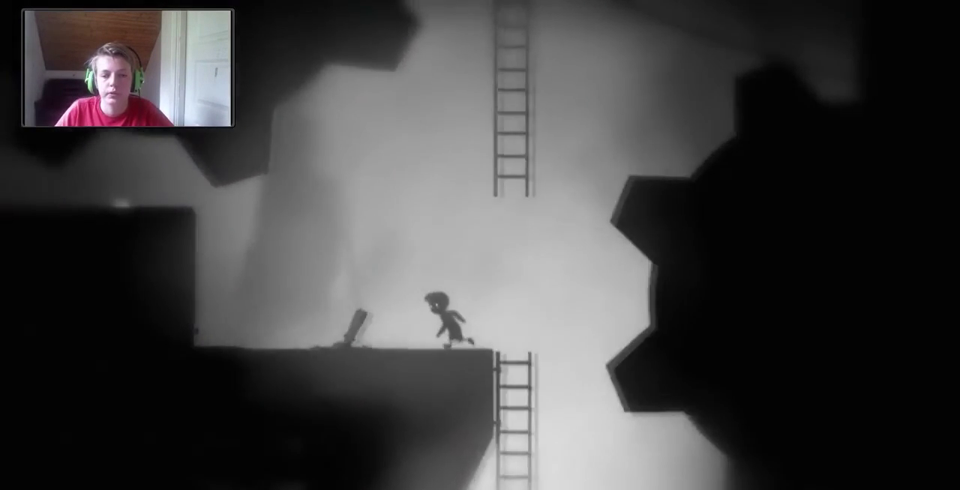
pyautogui.press('Left')
pyautogui.press('ctrl')
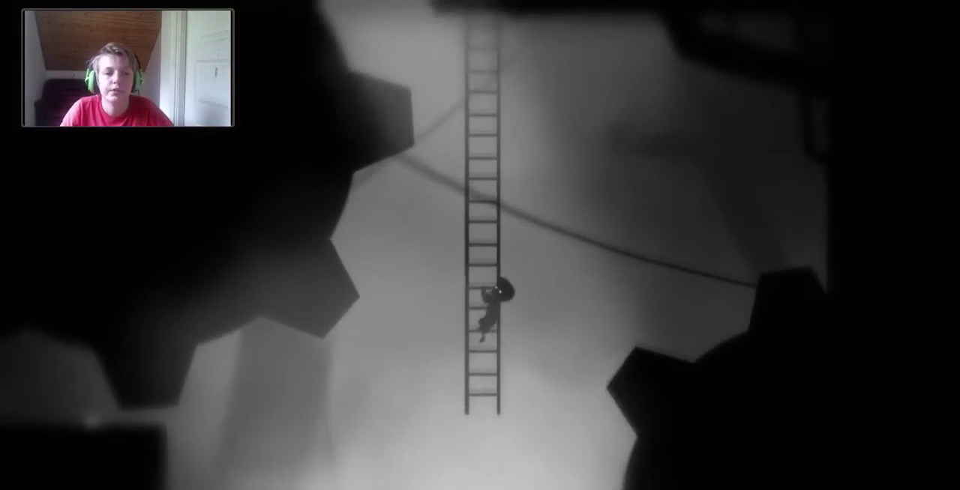
pyautogui.press('Up')
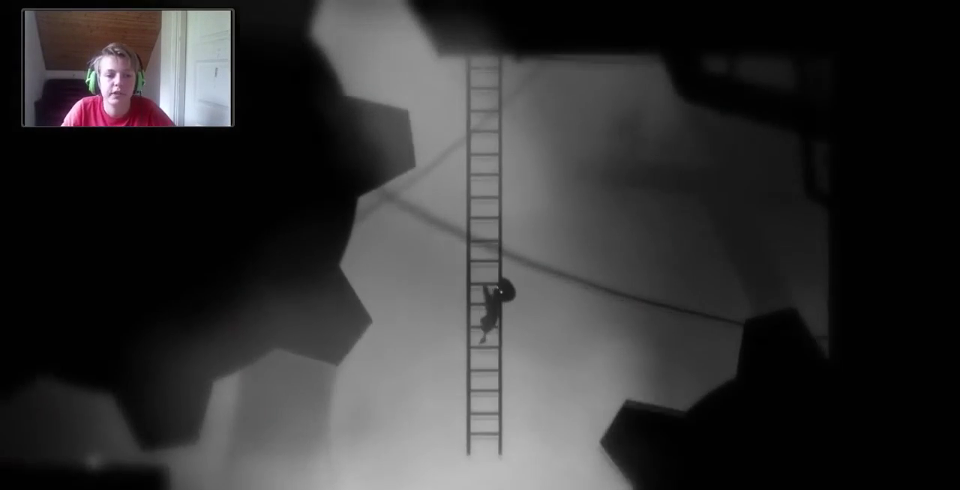
pyautogui.press('Up')
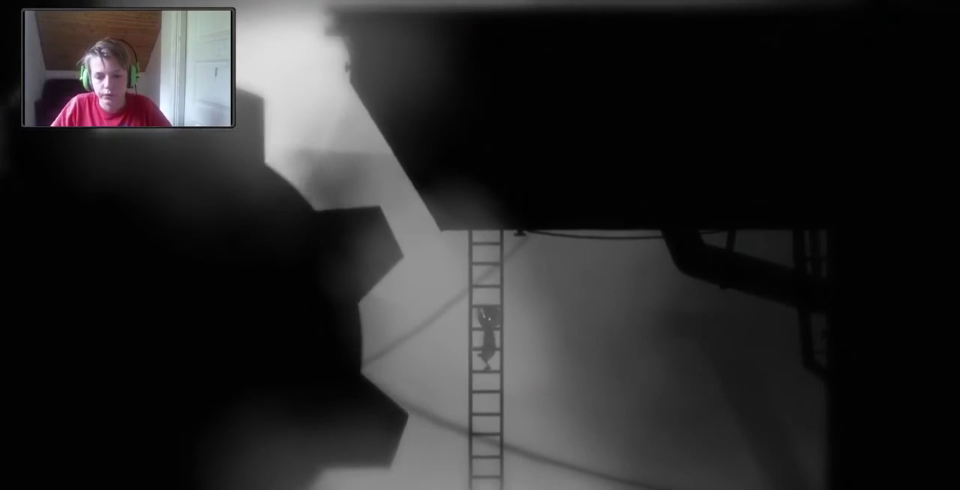
pyautogui.press('Left')
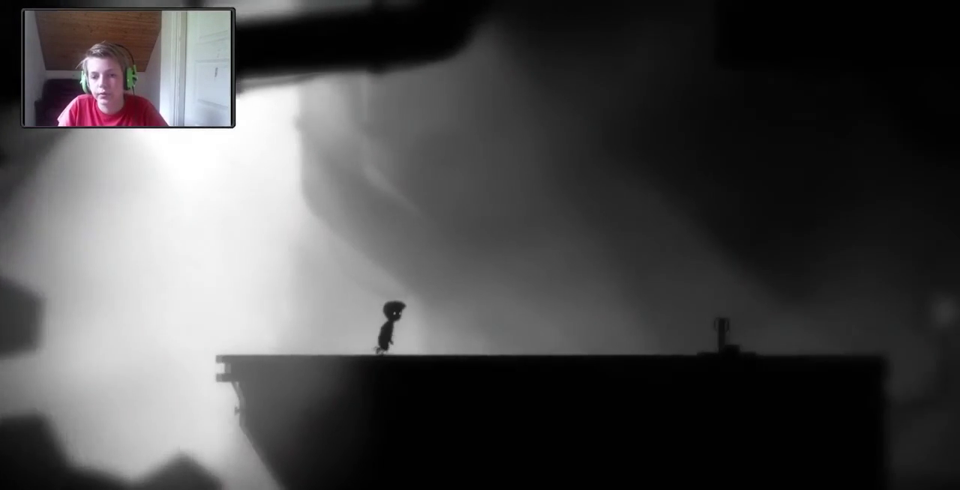
pyautogui.press('Escape')
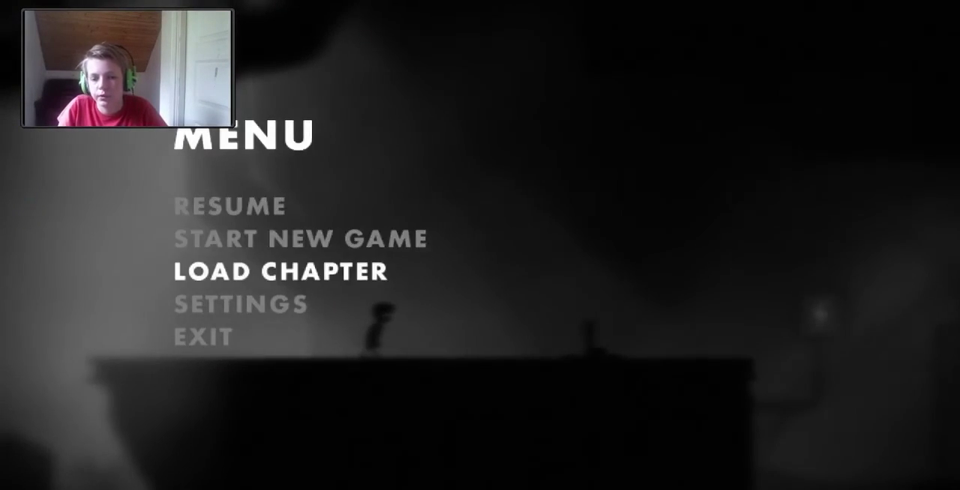
pyautogui.press('Return')
pyautogui.press('Right')
pyautogui.press('Right')
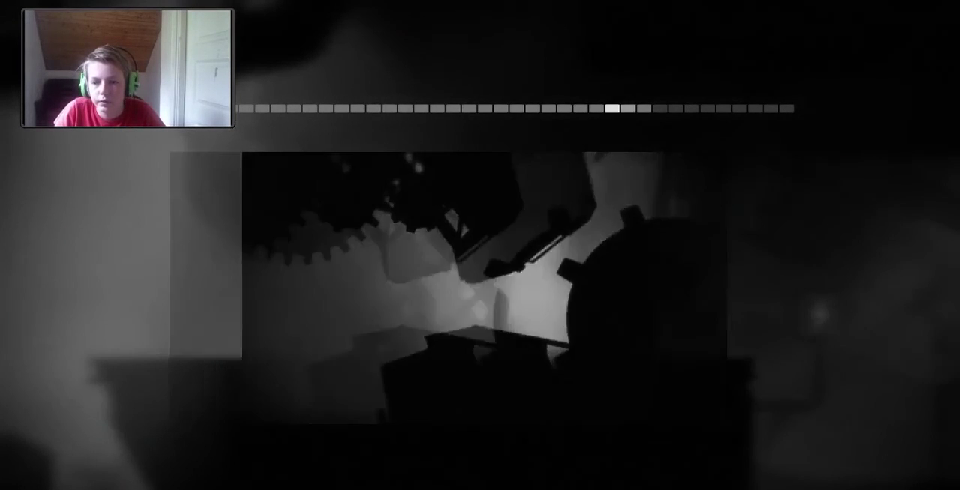
pyautogui.press('Right')
pyautogui.press('Left')
pyautogui.press('Right')
pyautogui.press('Escape')
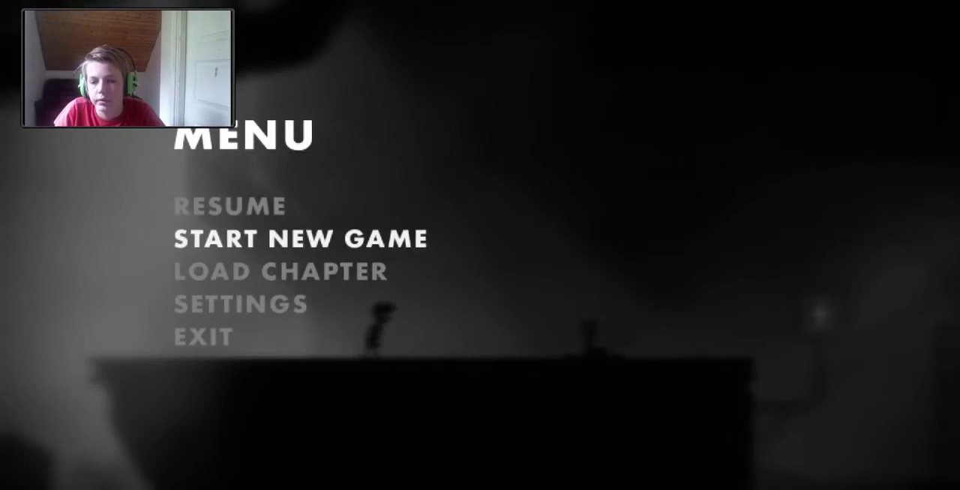
pyautogui.press('Up')
pyautogui.press('Return')
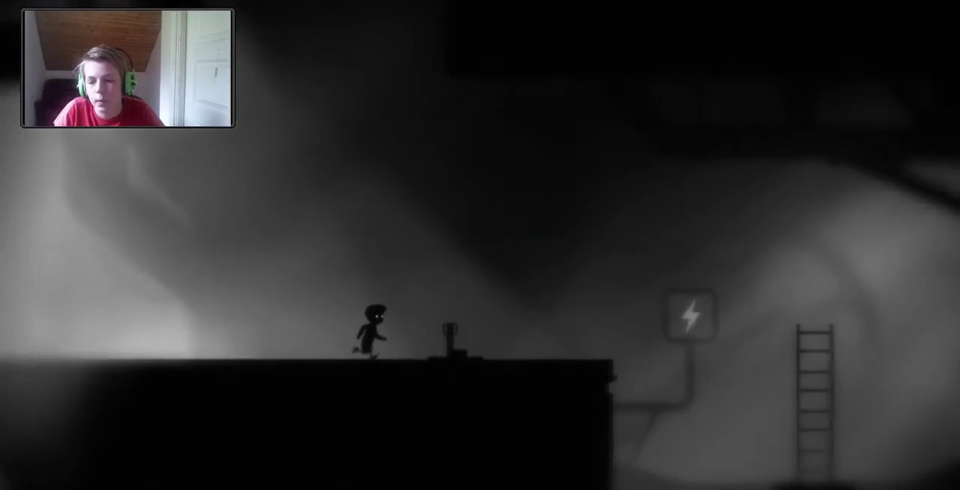
pyautogui.press('Escape')
pyautogui.press('Down')
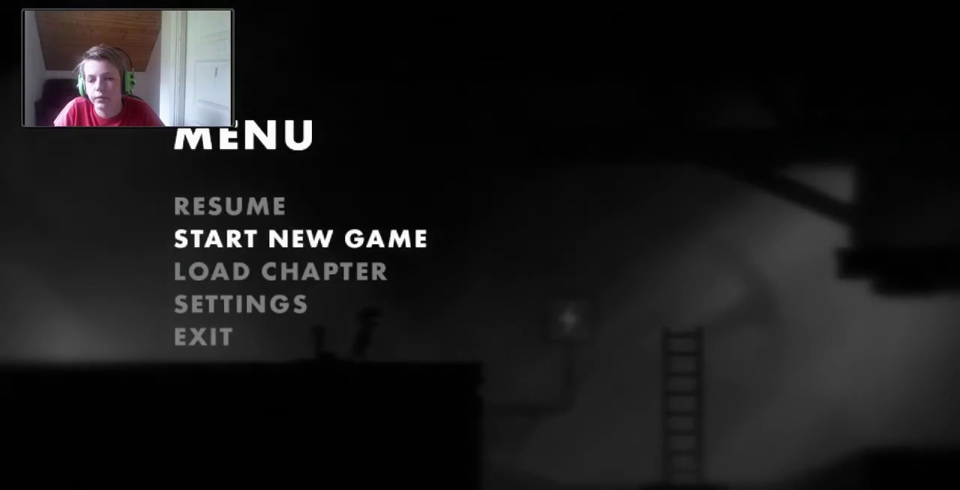
pyautogui.press('Return')
pyautogui.press('Right')
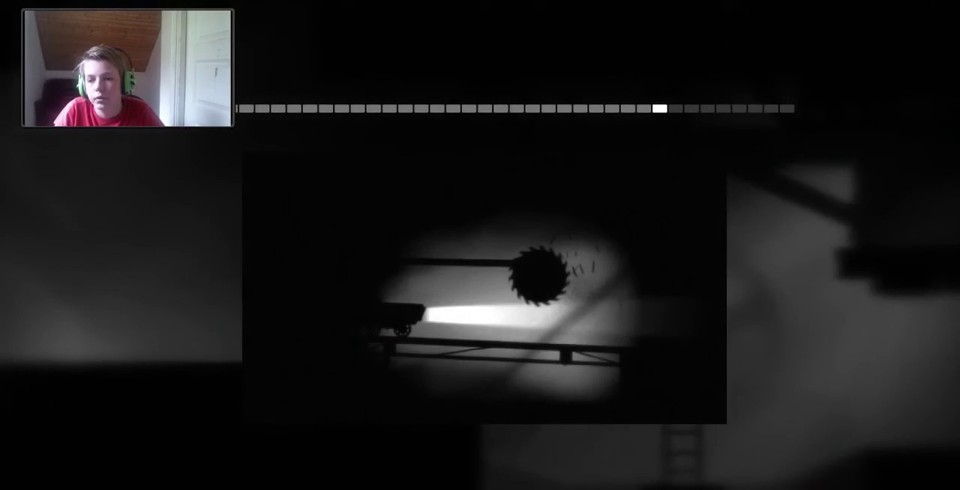
pyautogui.press('Right')
pyautogui.press('Left')
pyautogui.press('Escape')
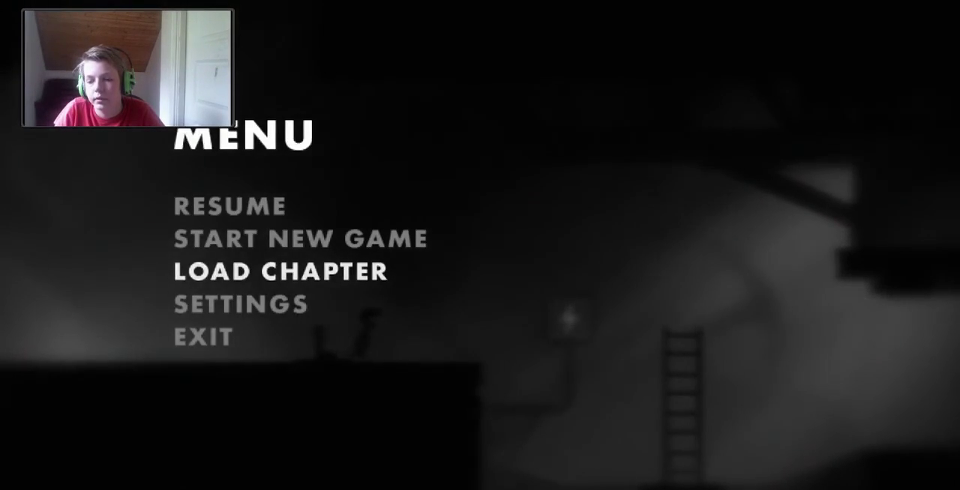
pyautogui.press('Escape')
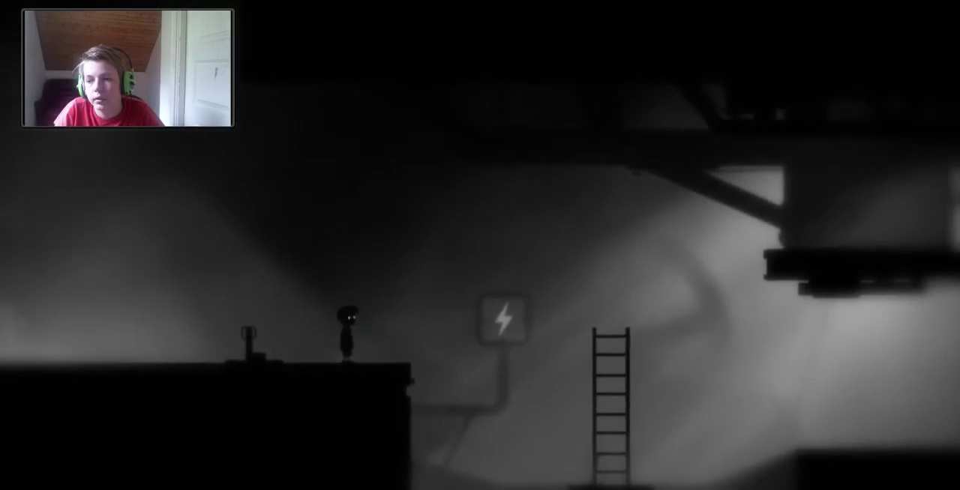